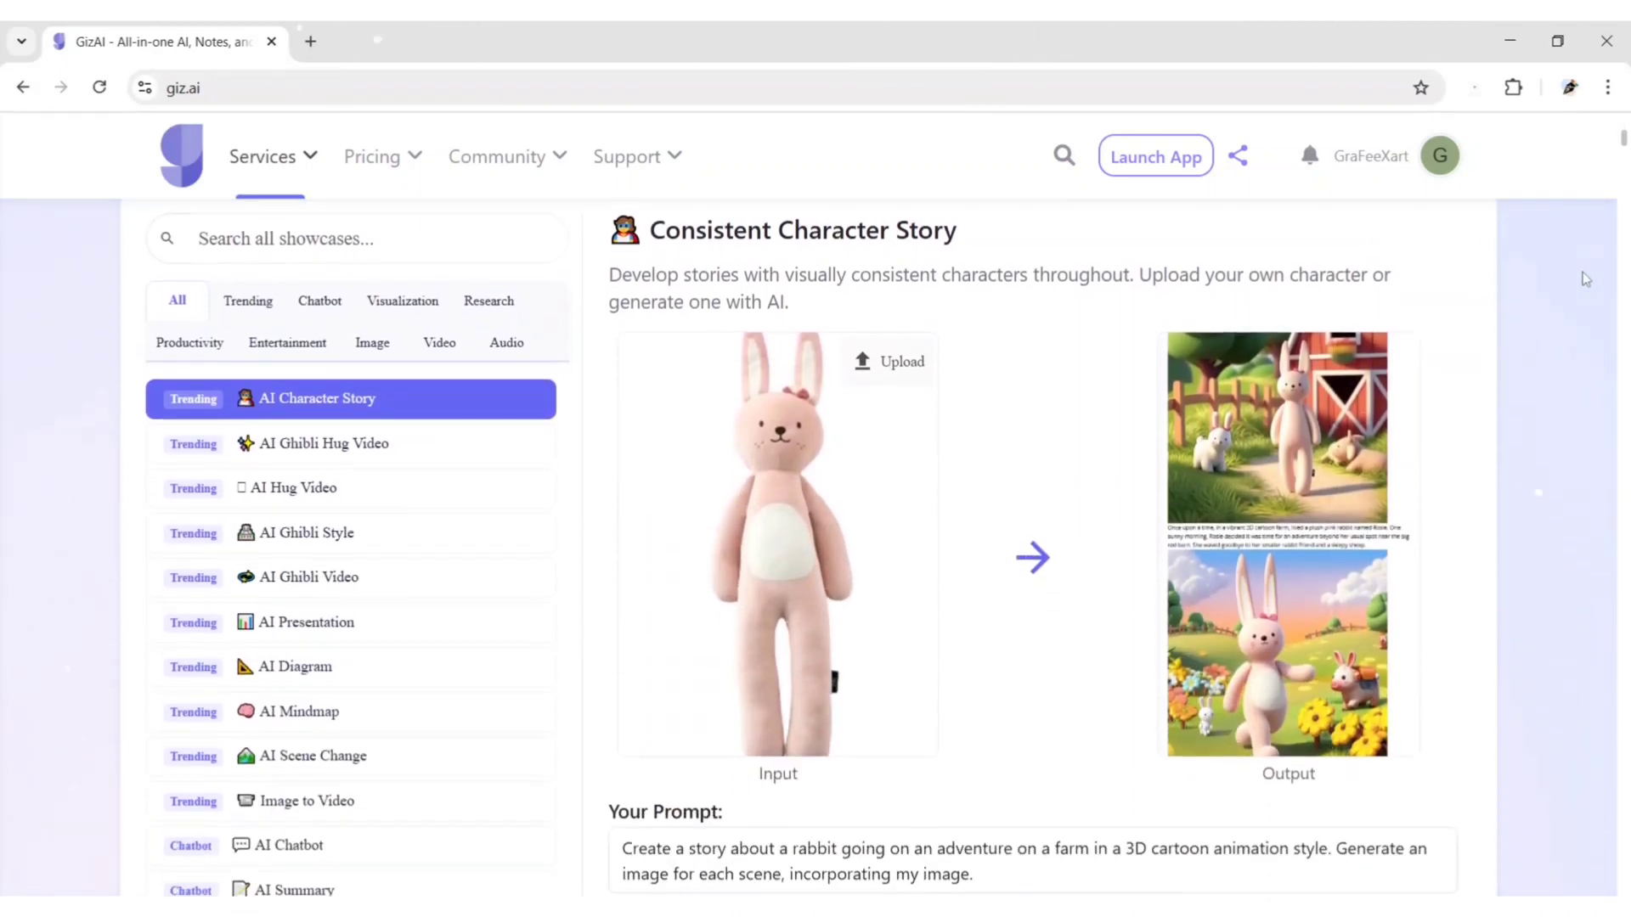
Scroll down through the GizAI home page
scroll(1585, 278, "down", 5)
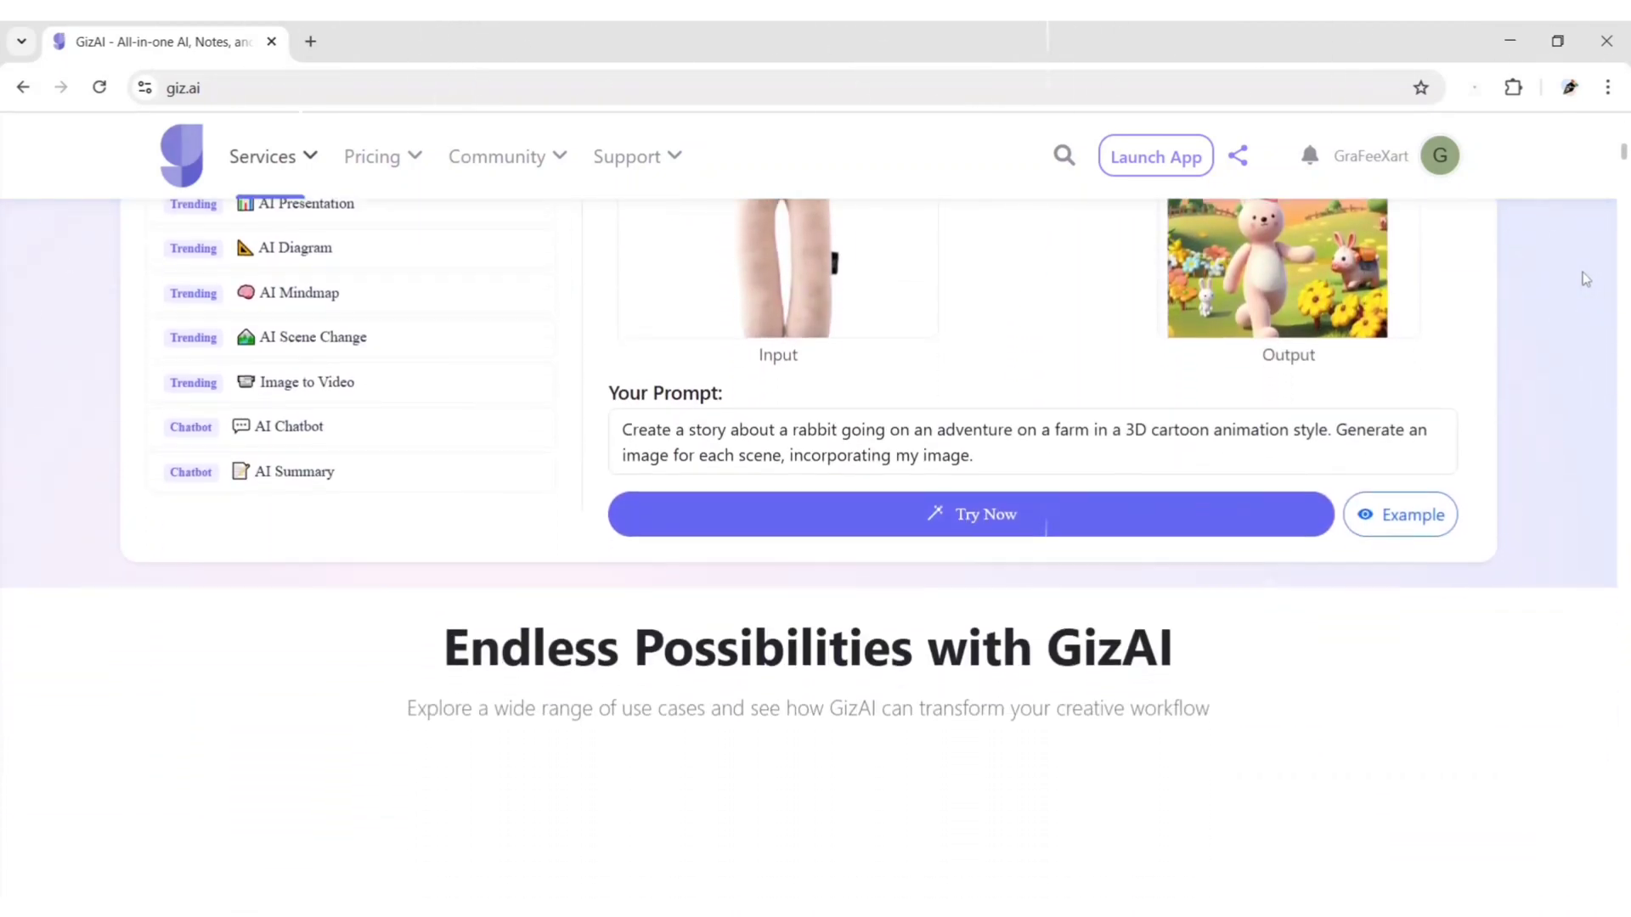
scroll(1585, 278, "down", 5)
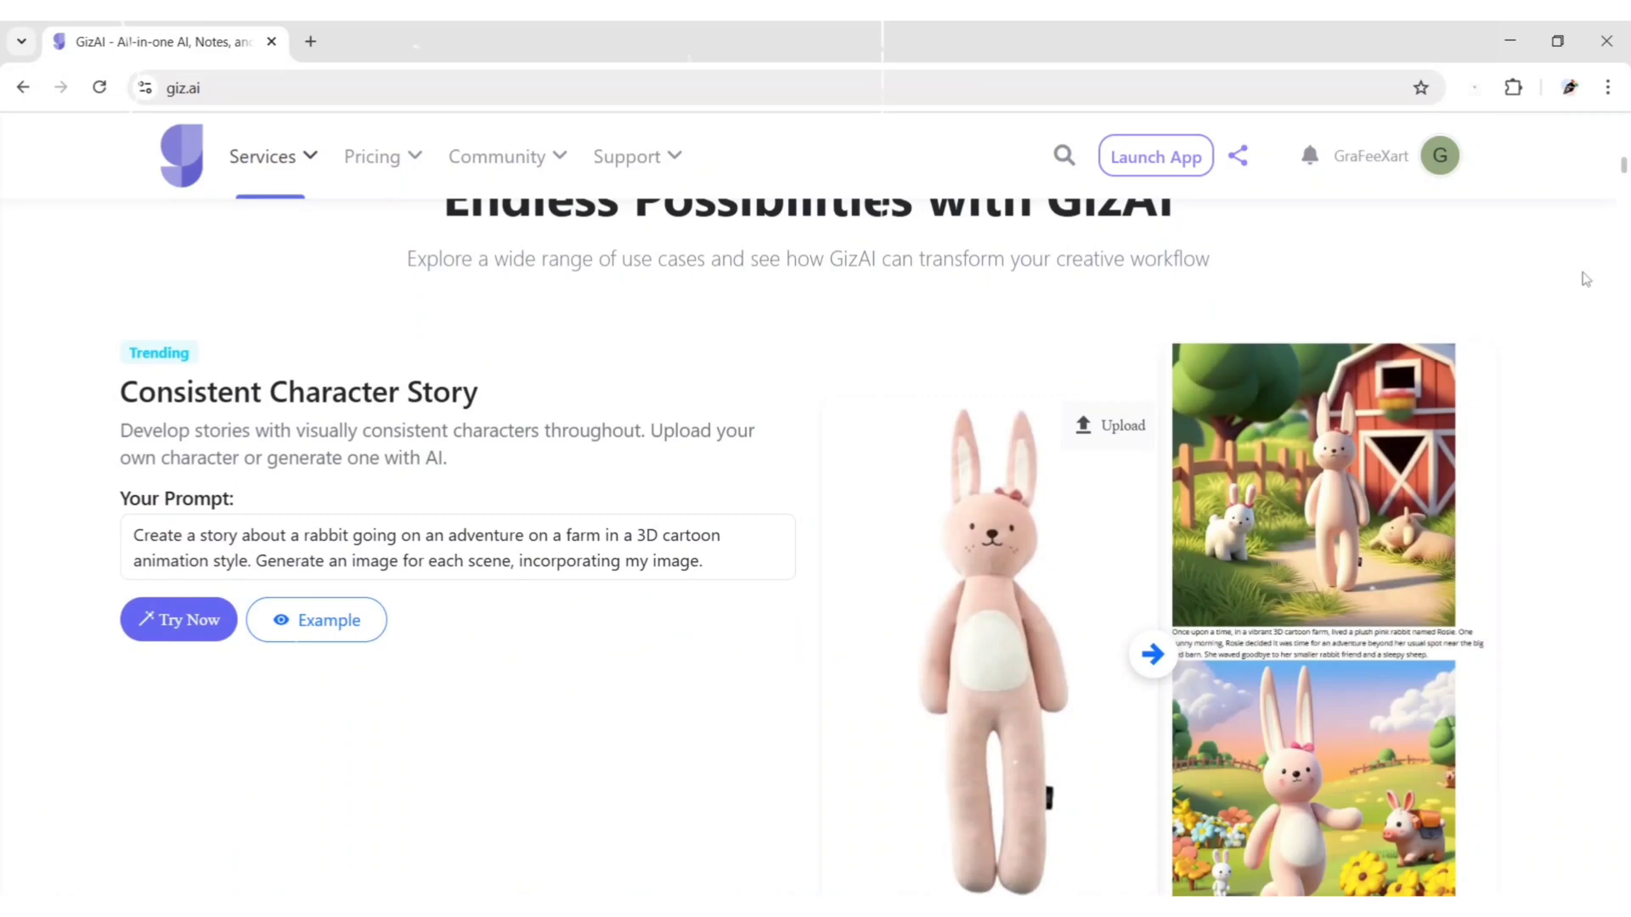
scroll(1585, 279, "down", 3)
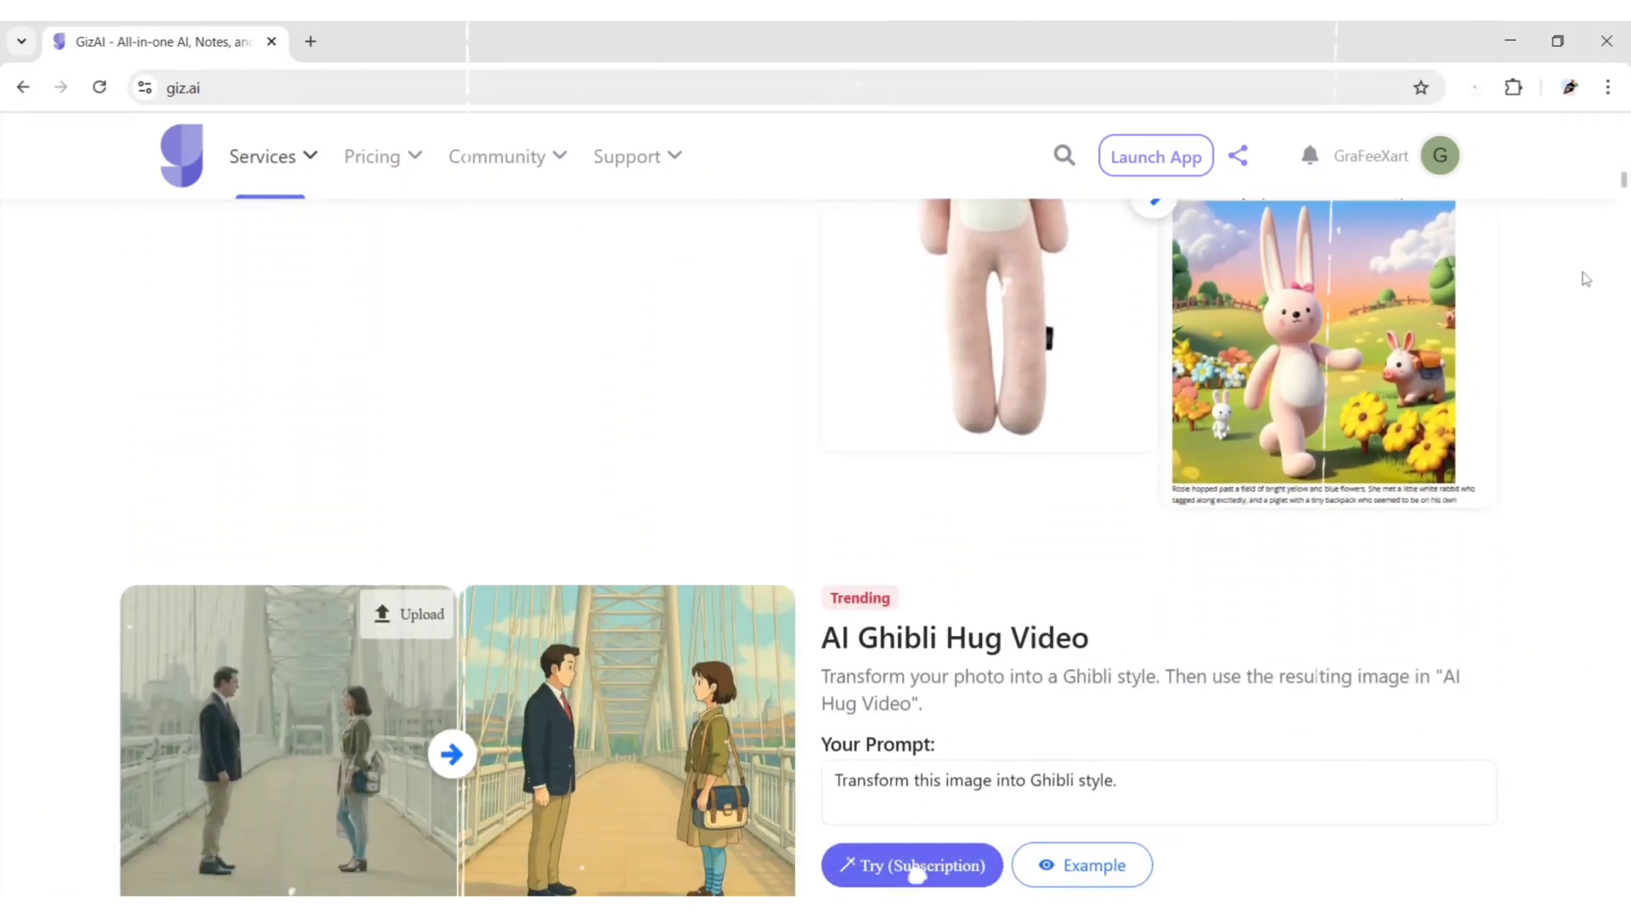
scroll(1585, 279, "down", 5)
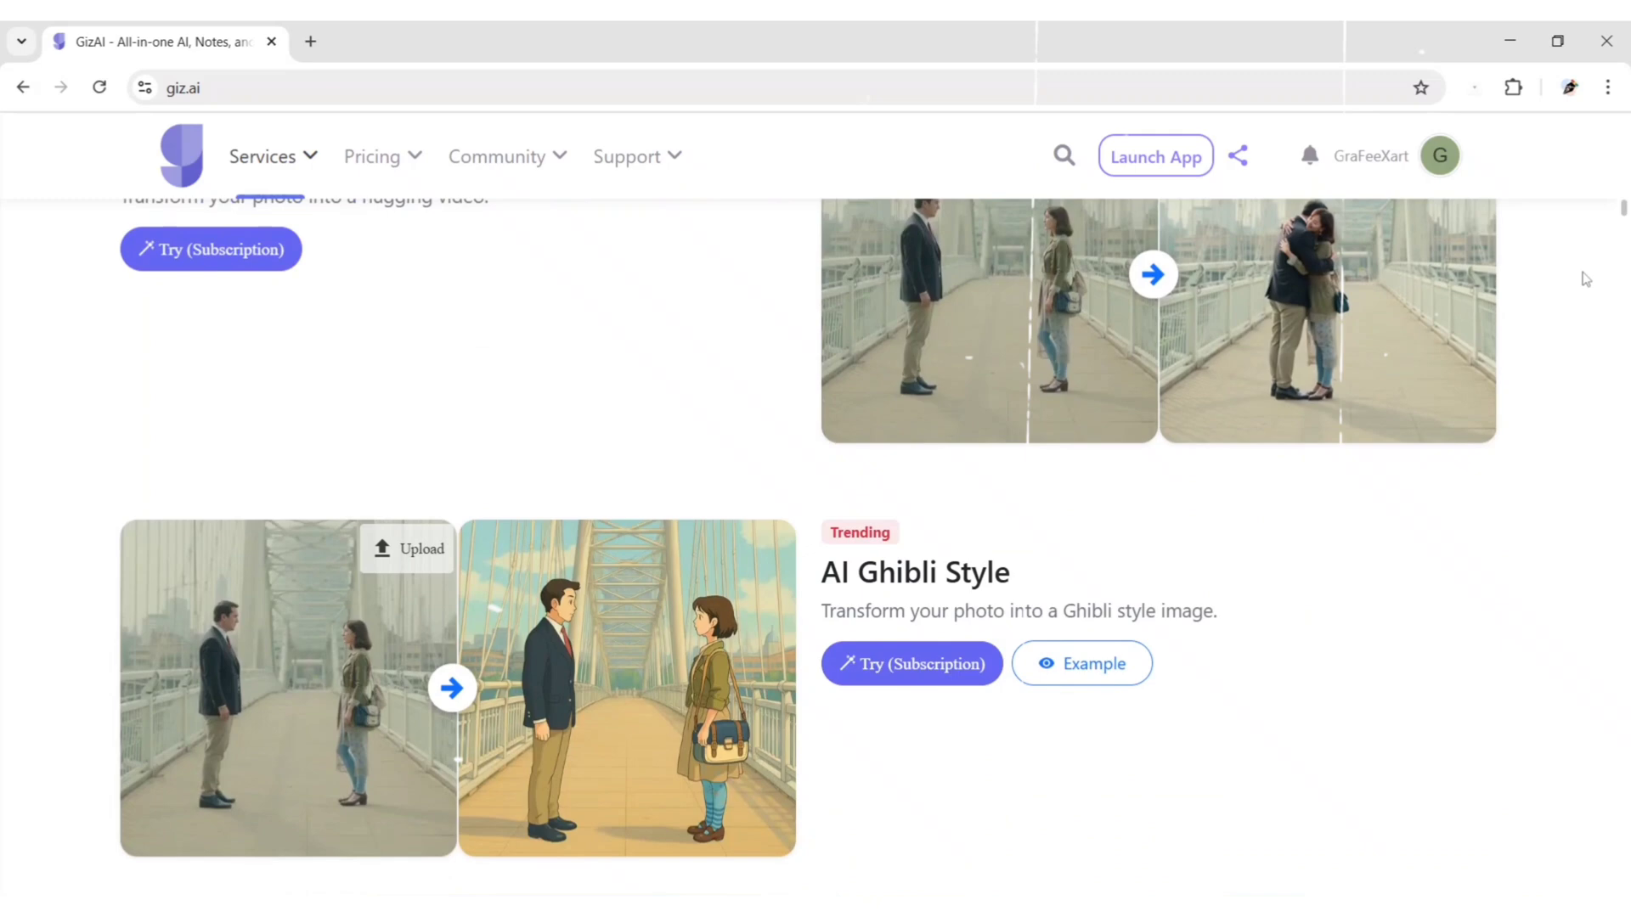
scroll(1585, 279, "down", 1)
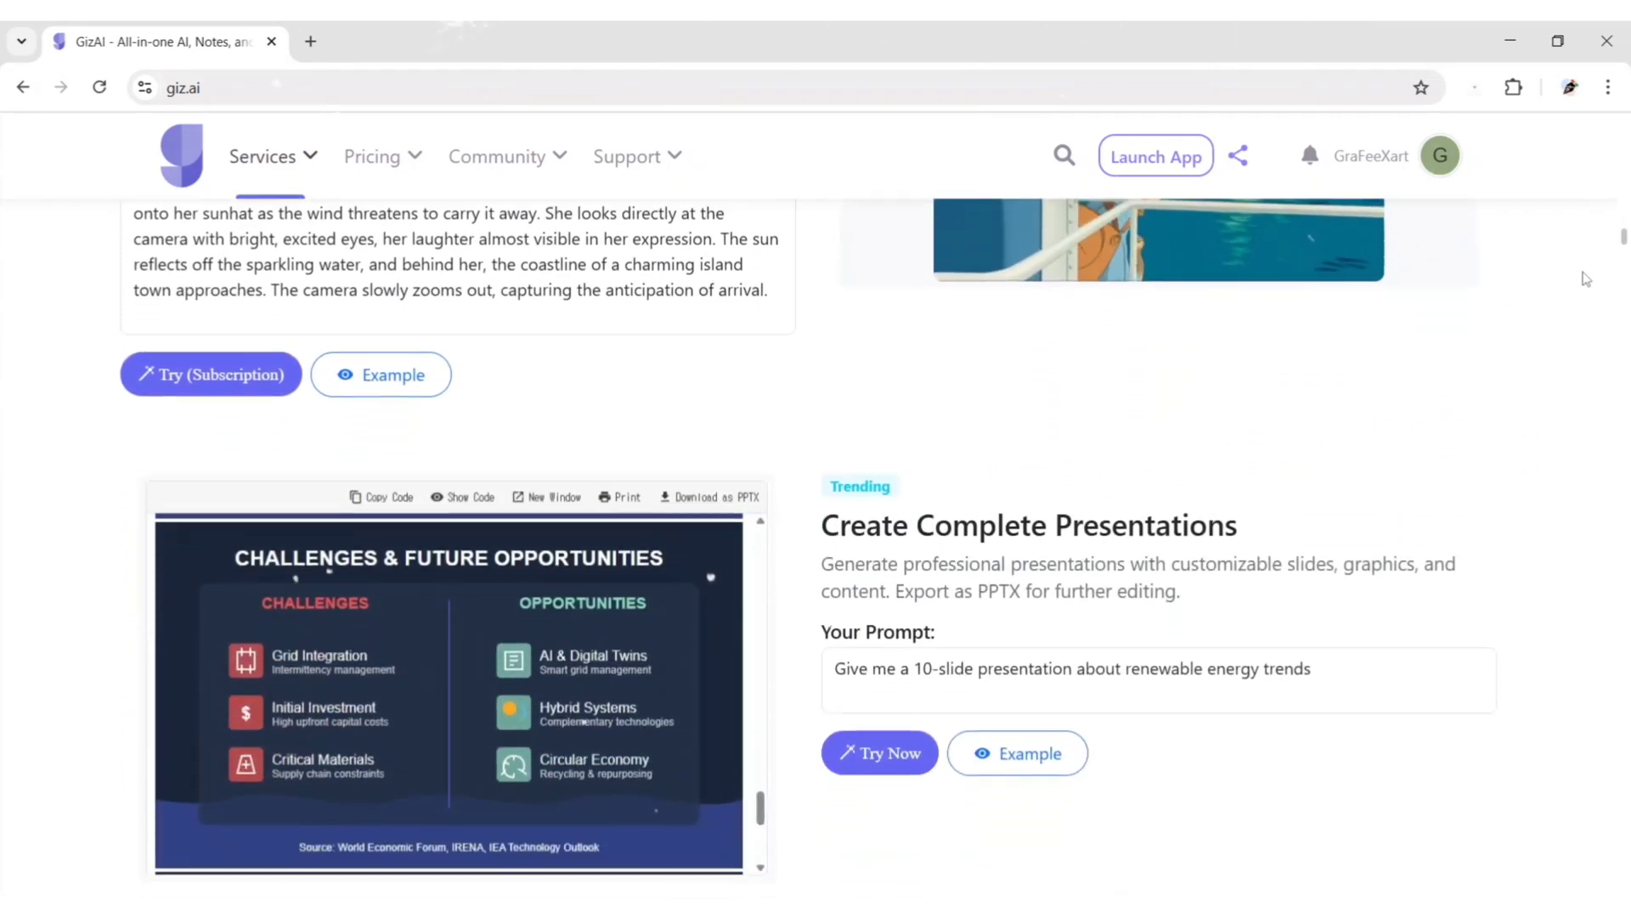
scroll(1585, 279, "down", 4)
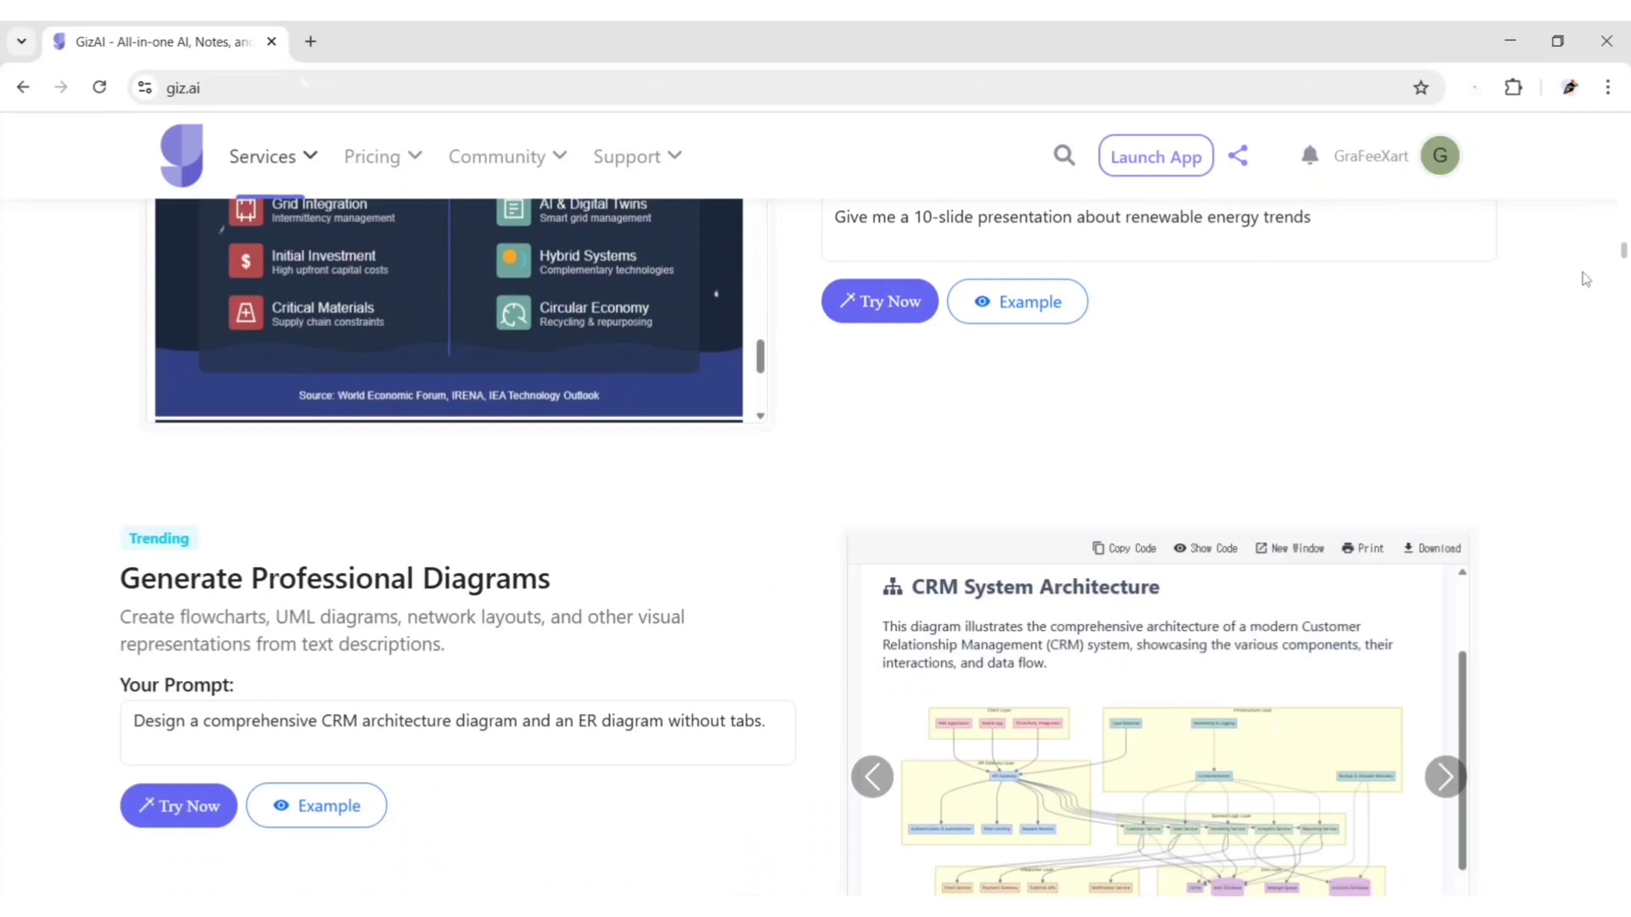
scroll(1585, 279, "down", 4)
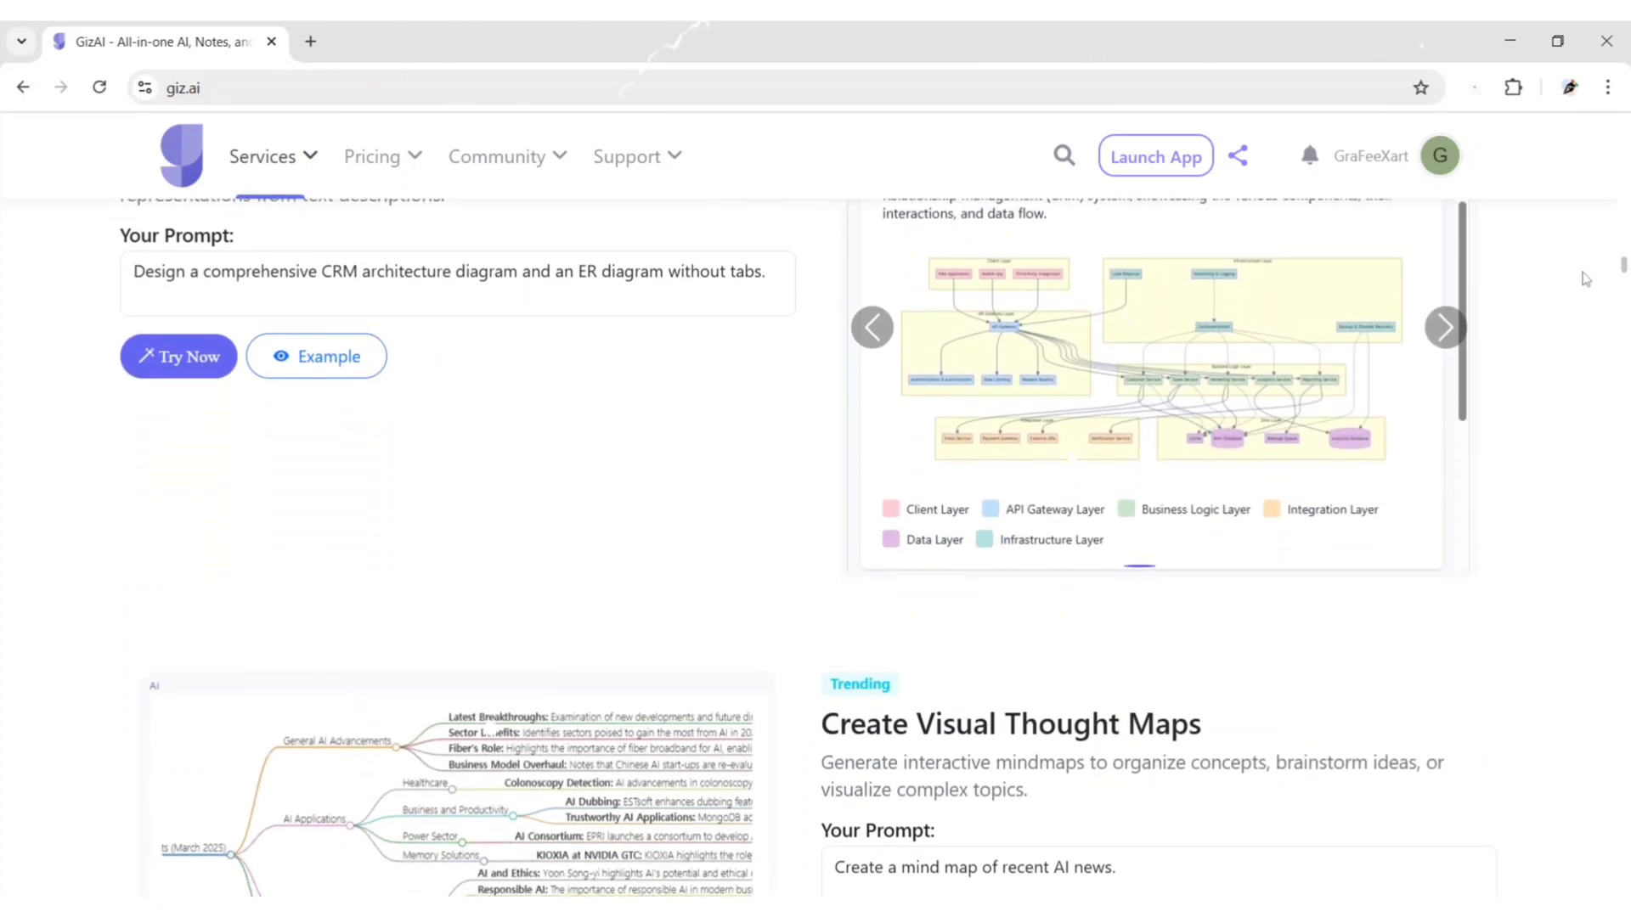
scroll(1585, 279, "down", 4)
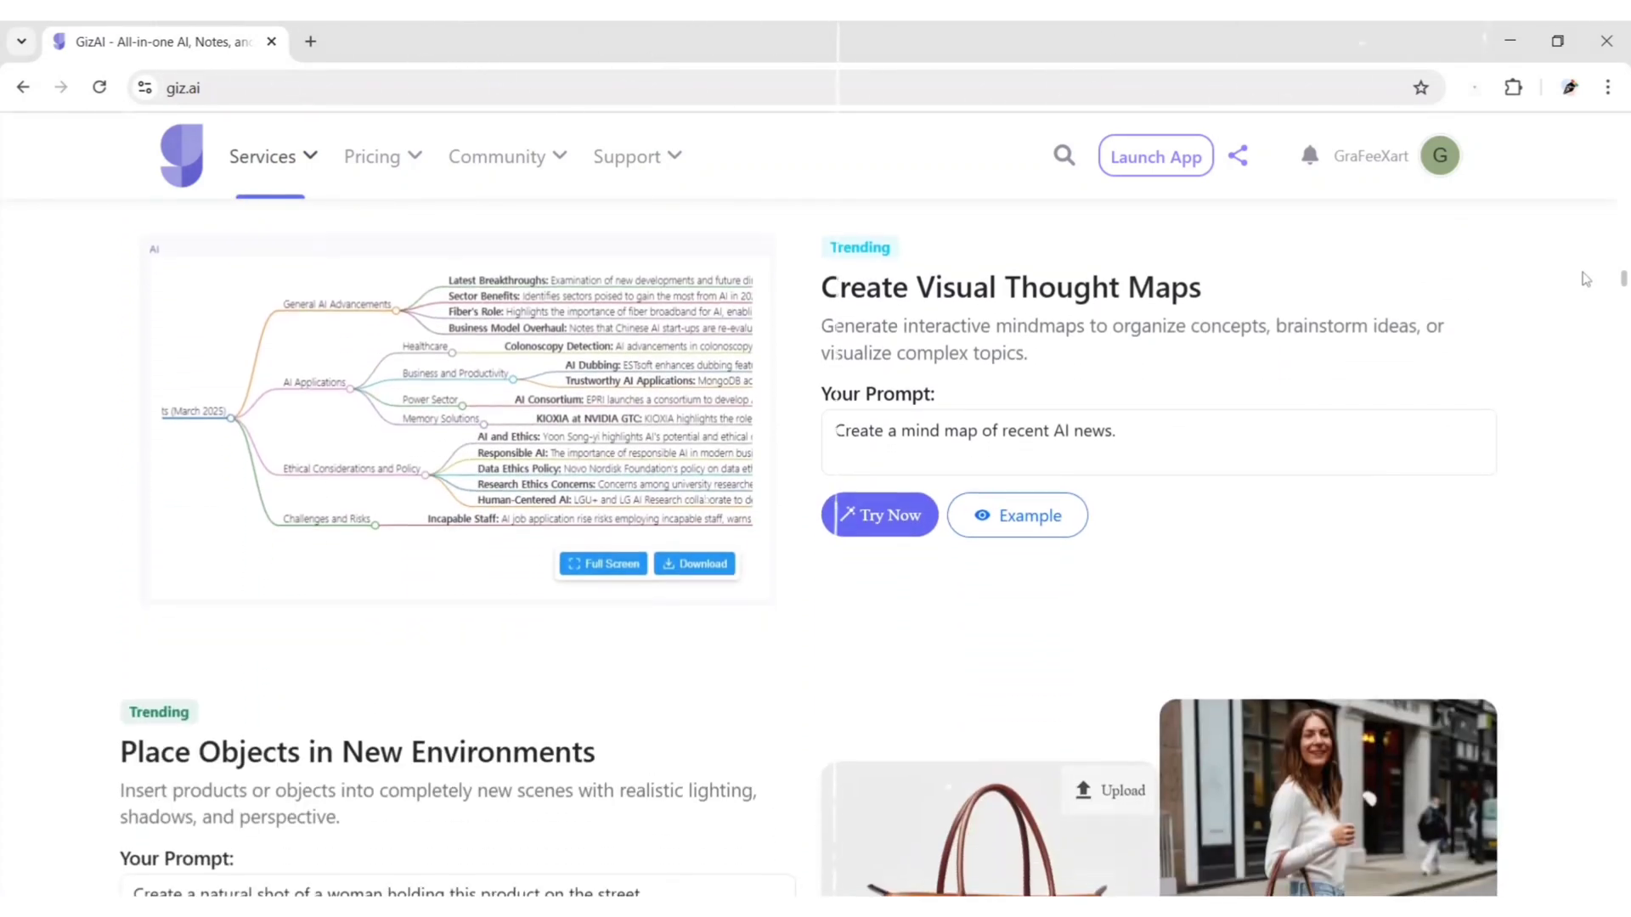
scroll(1585, 279, "down", 4)
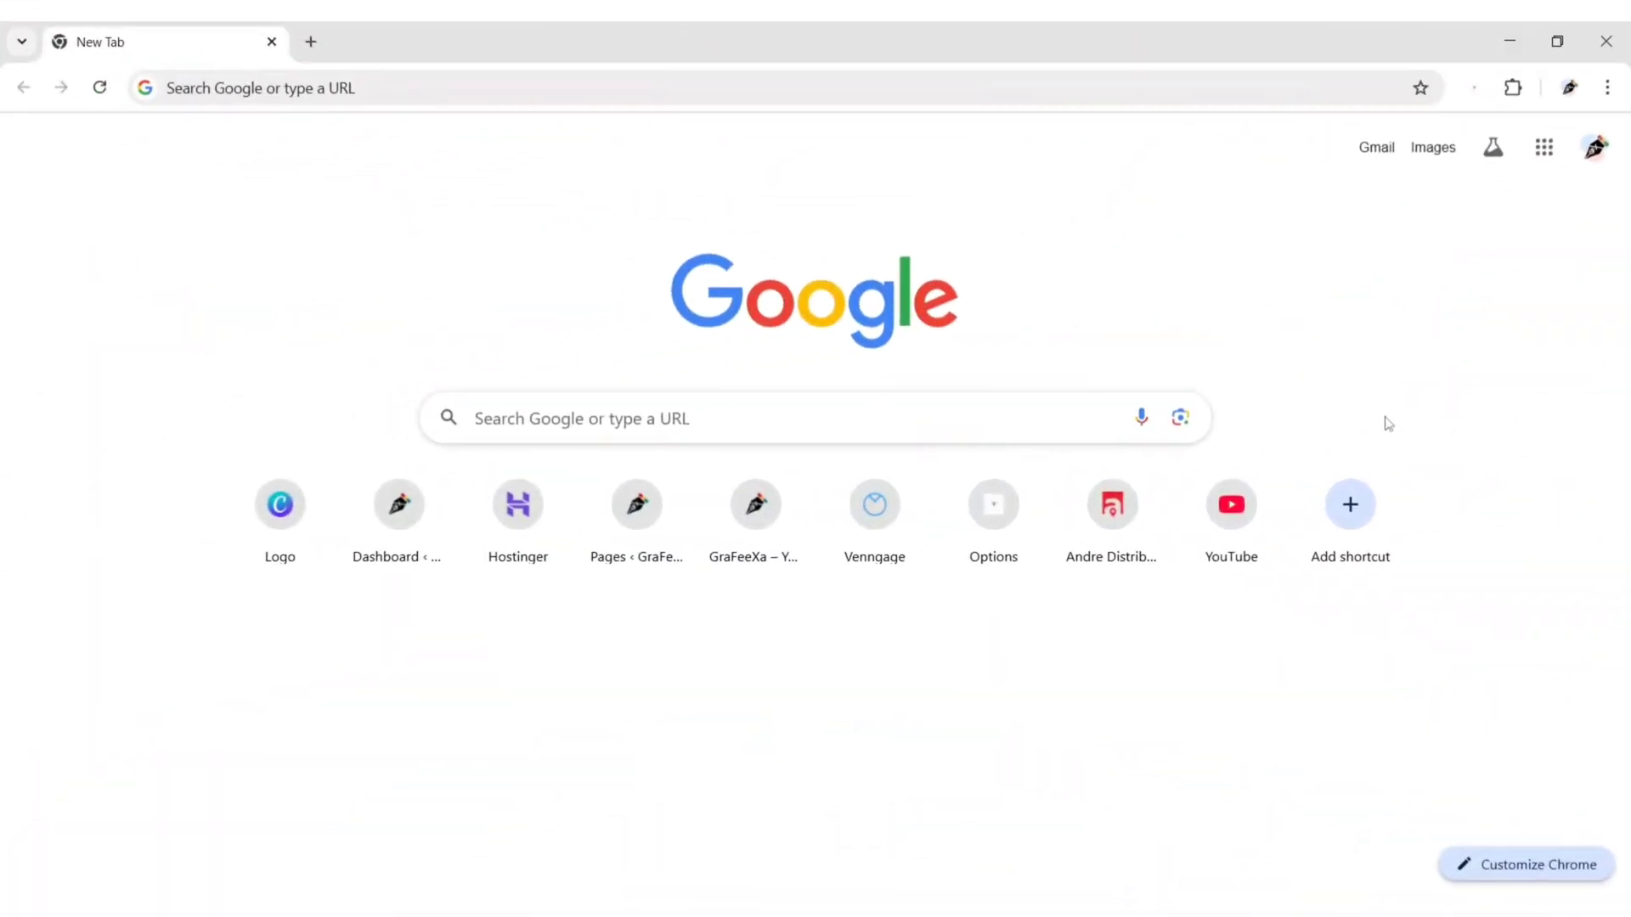
Search Google for 'giz ai' and open the 'GizAI - All-in-one AI' result
left_click(1202, 420)
type("giz ai")
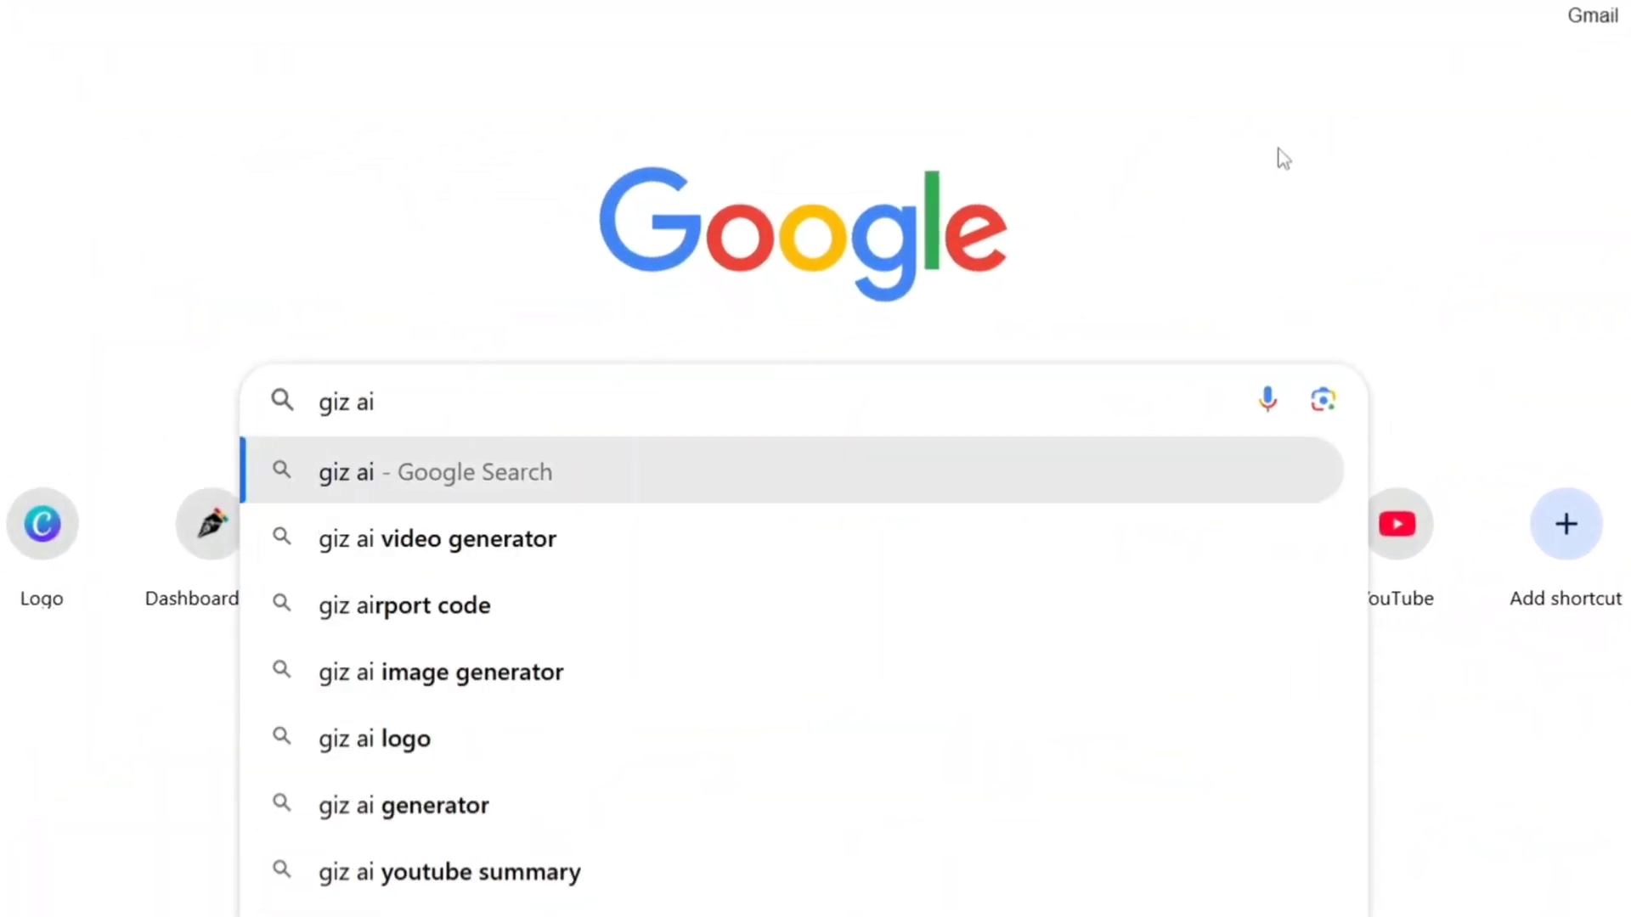
key("Return")
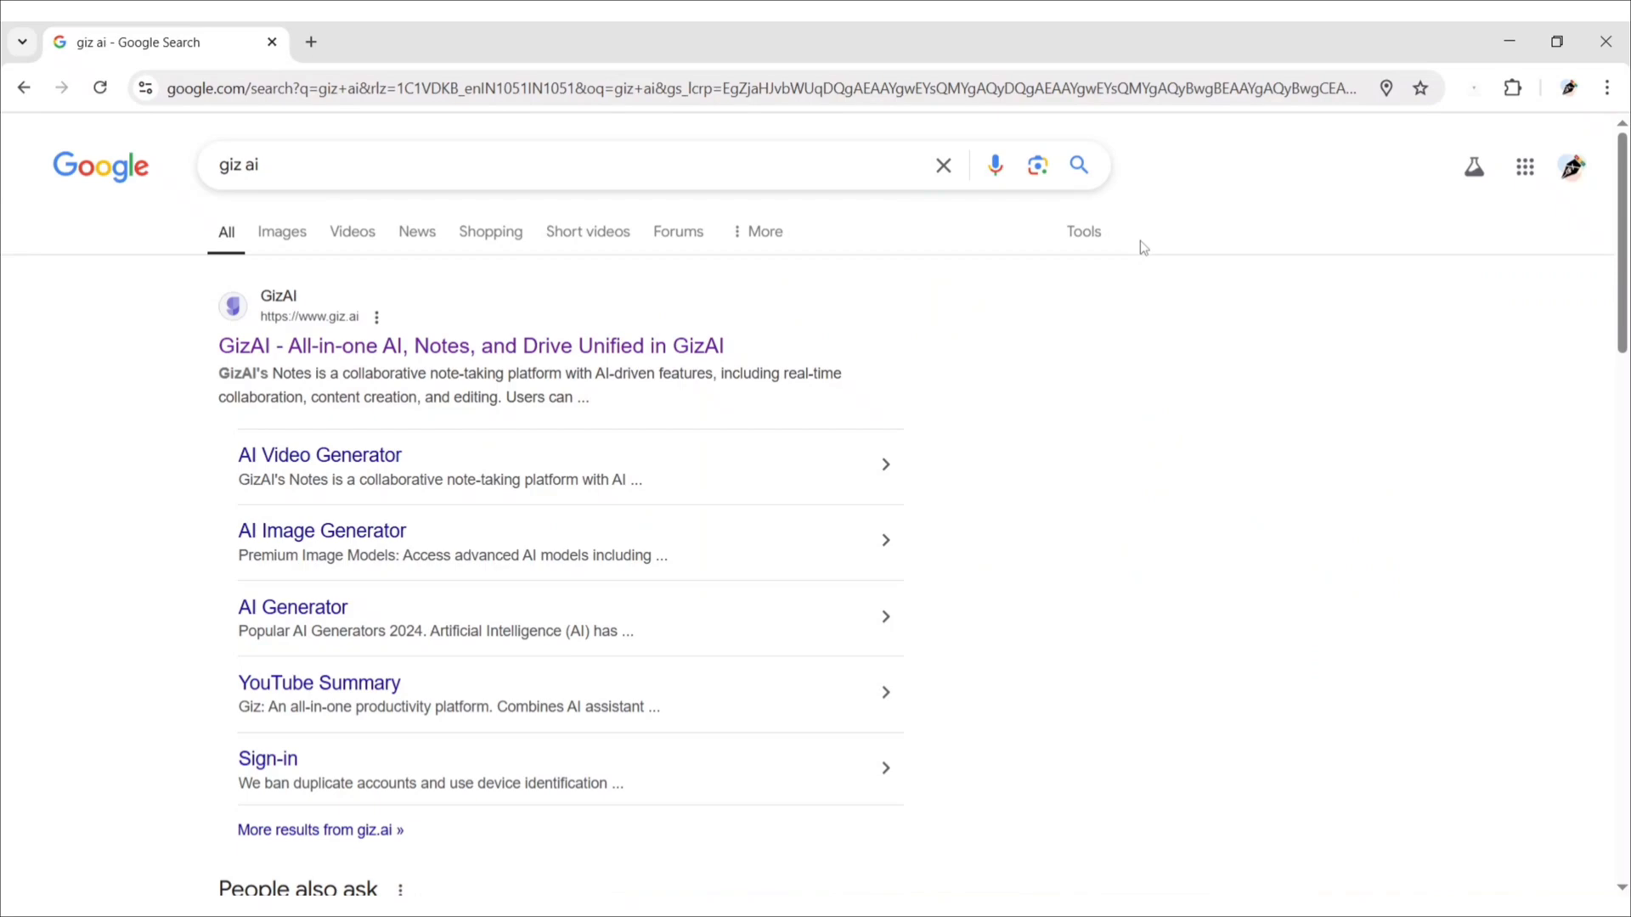
left_click(521, 353)
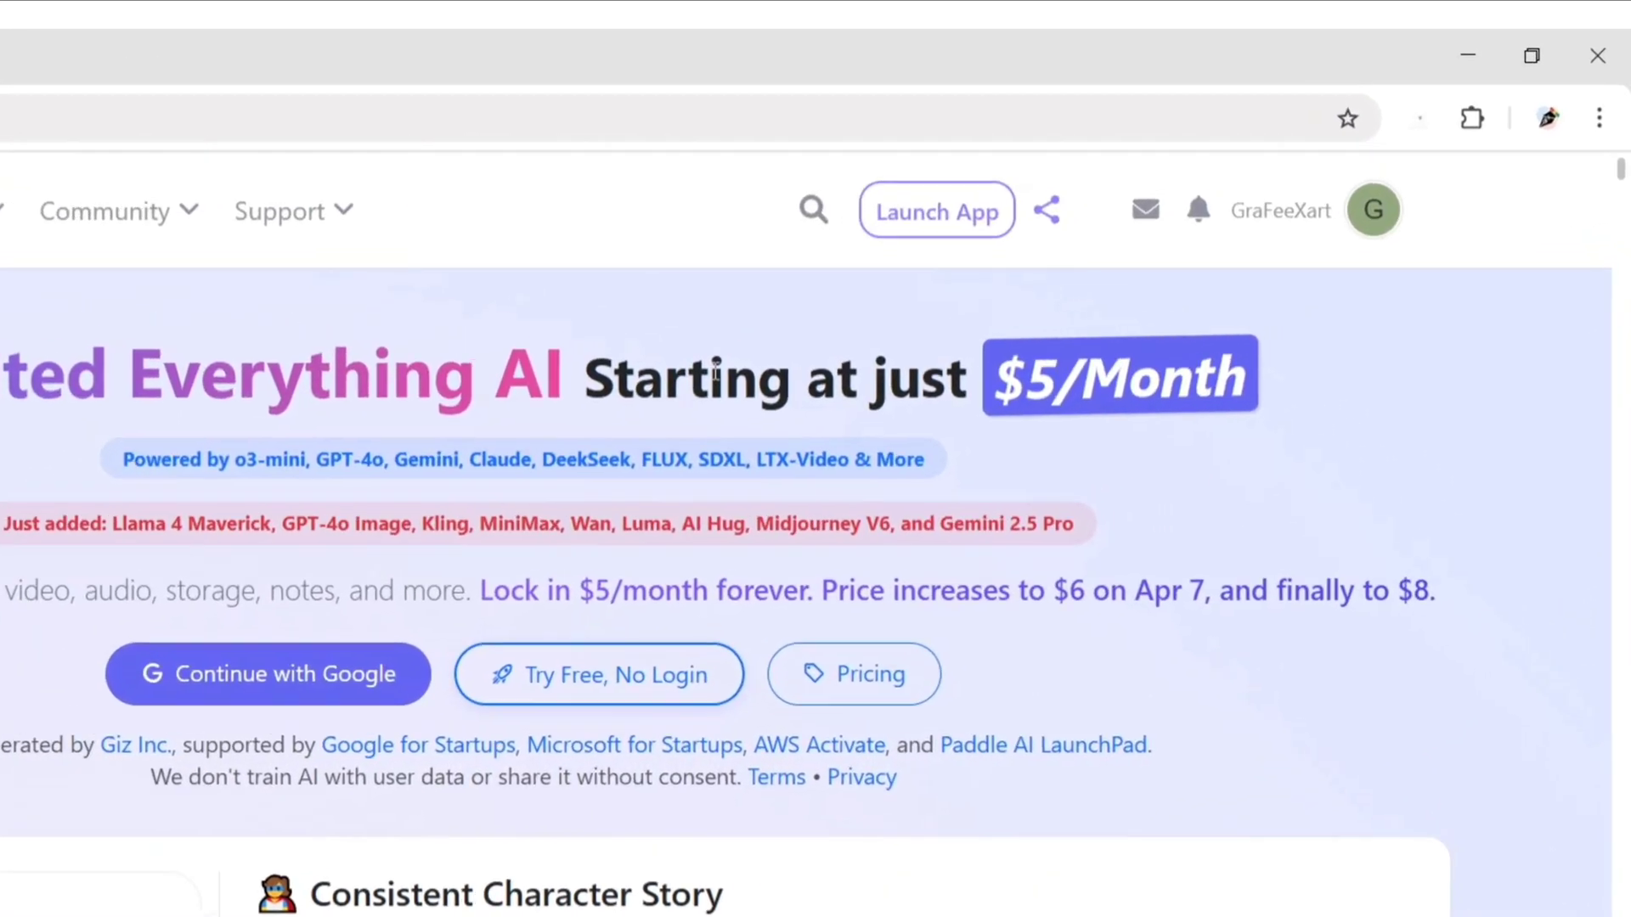
Launch the GizAI web app and open its AI mode dropdown
left_click(937, 211)
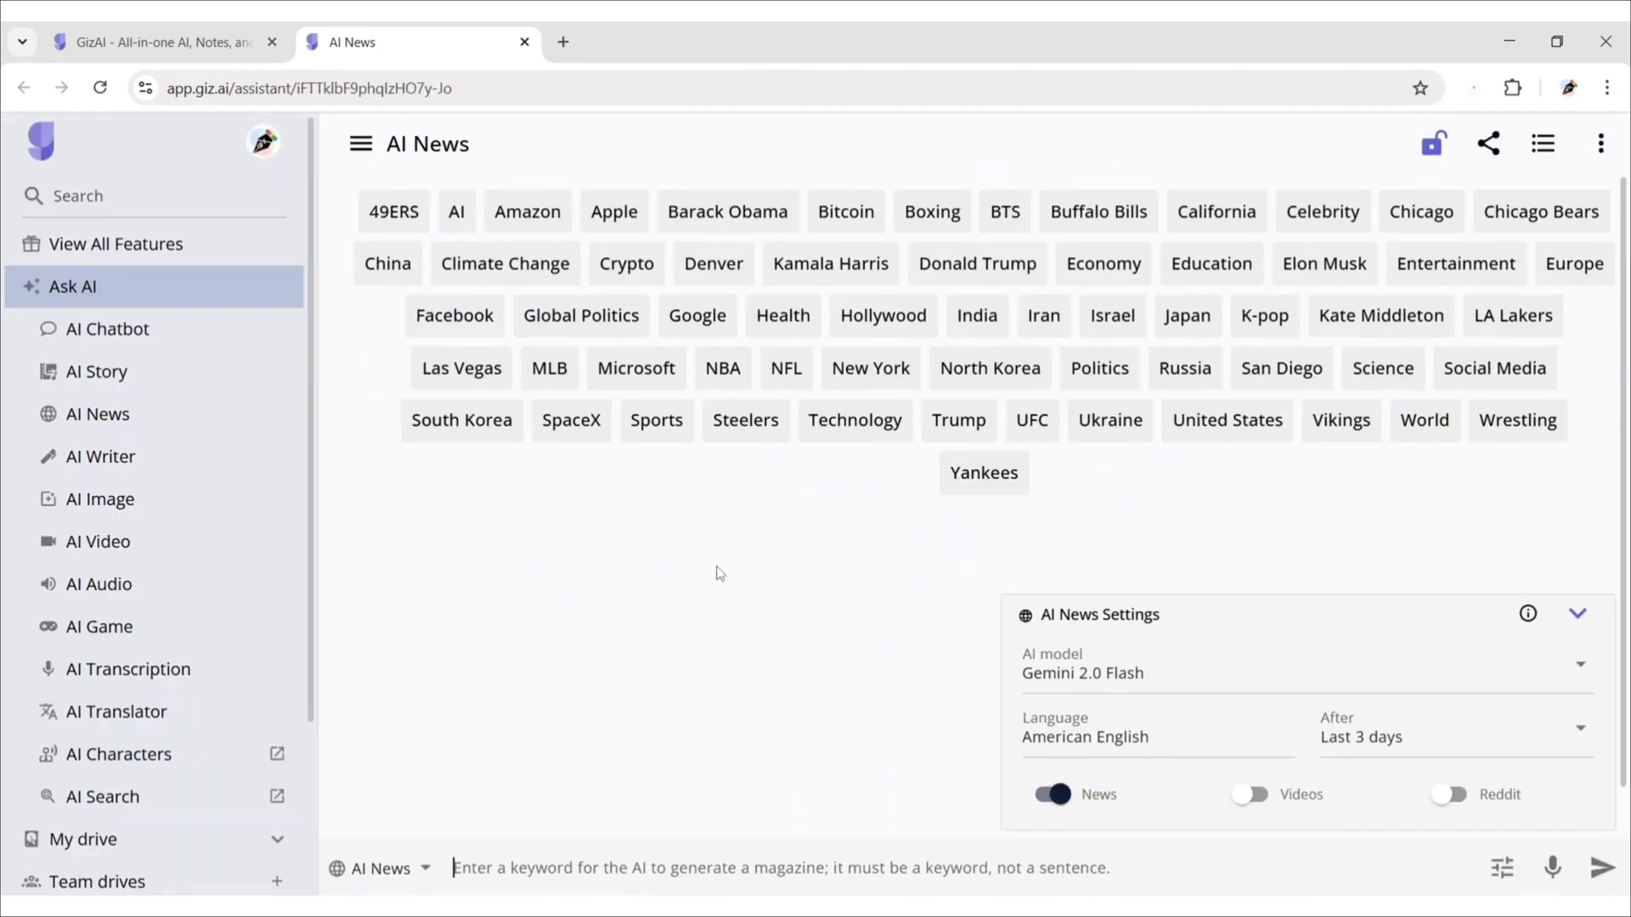
left_click(380, 868)
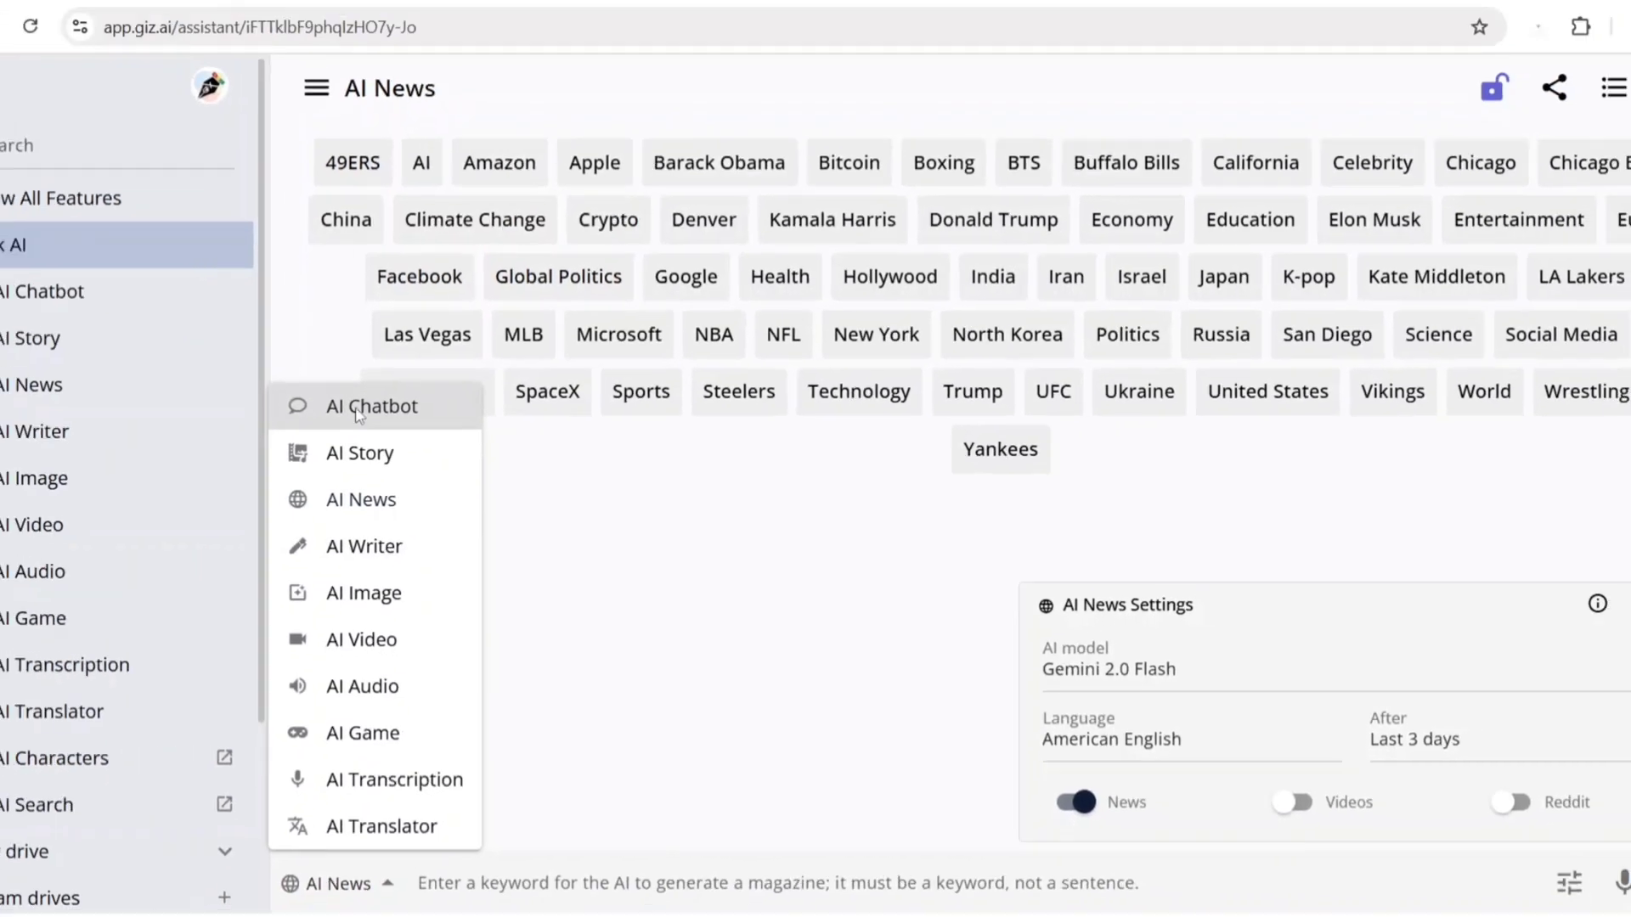
Ask the AI Chatbot '5 healthy habits to improve mental health' and read the reply
left_click(323, 319)
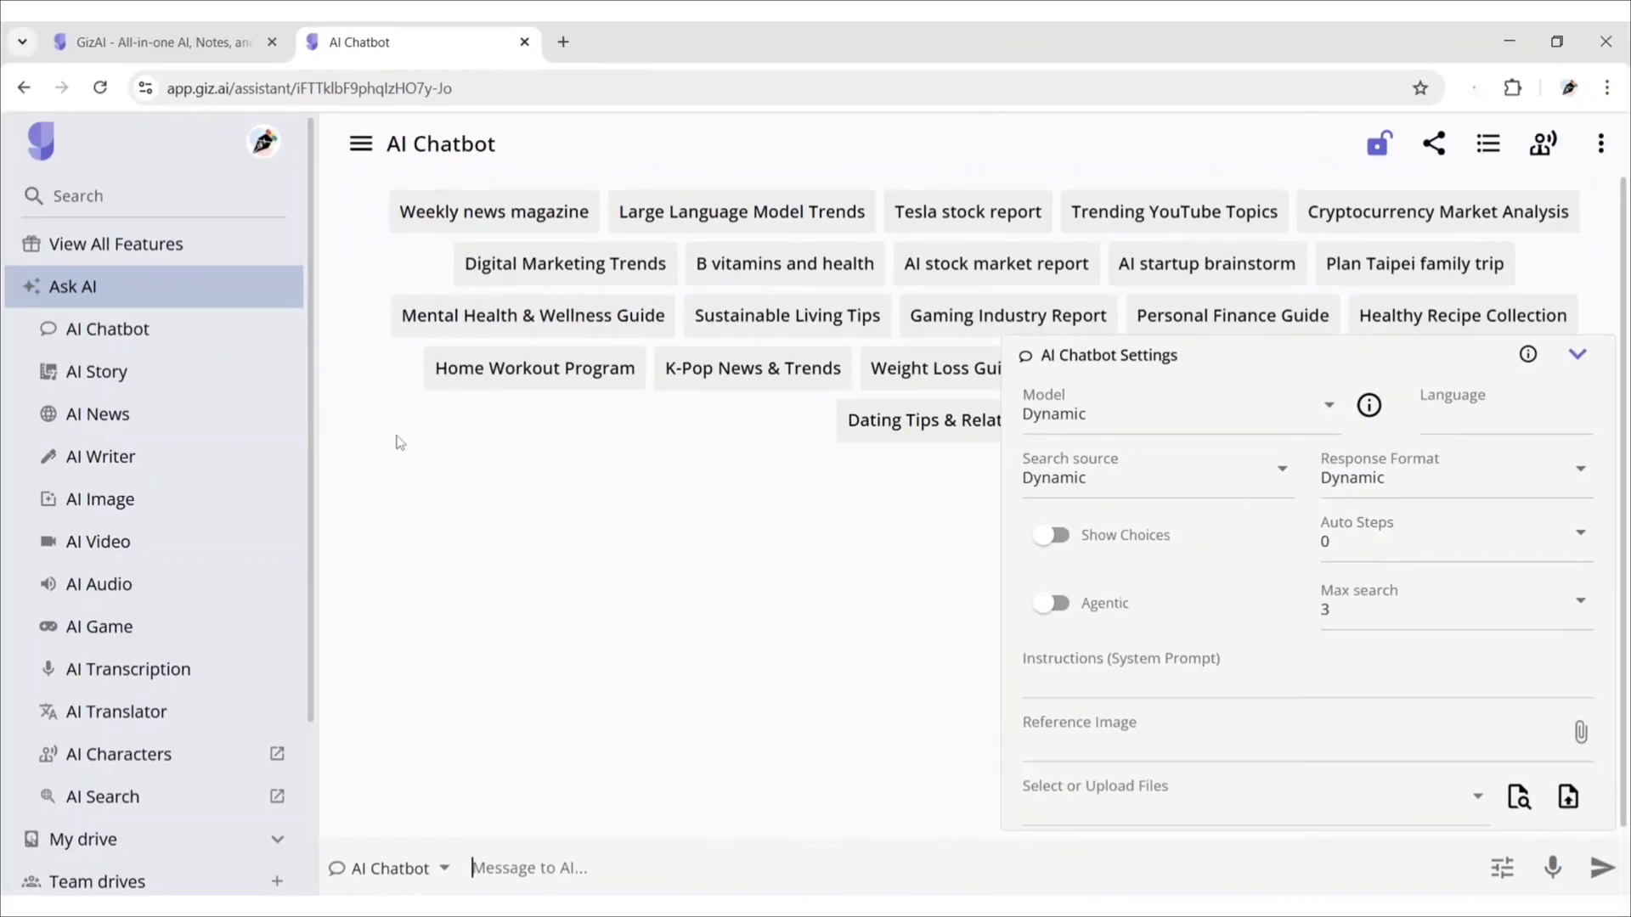
left_click(1577, 355)
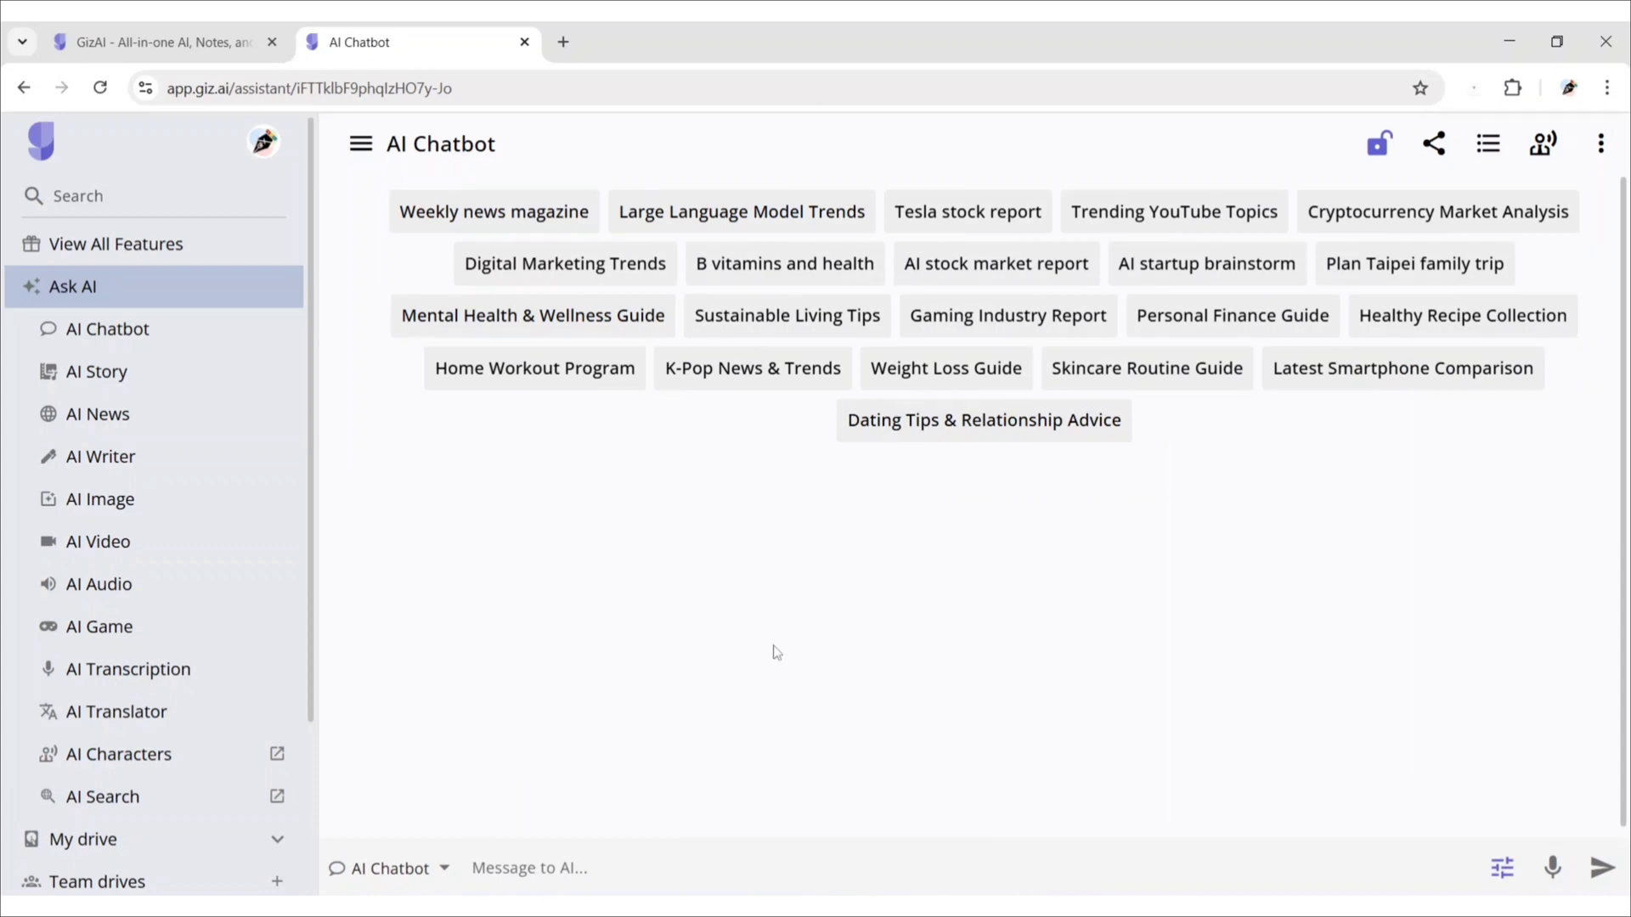
type("5 healthy habits to improve mental h")
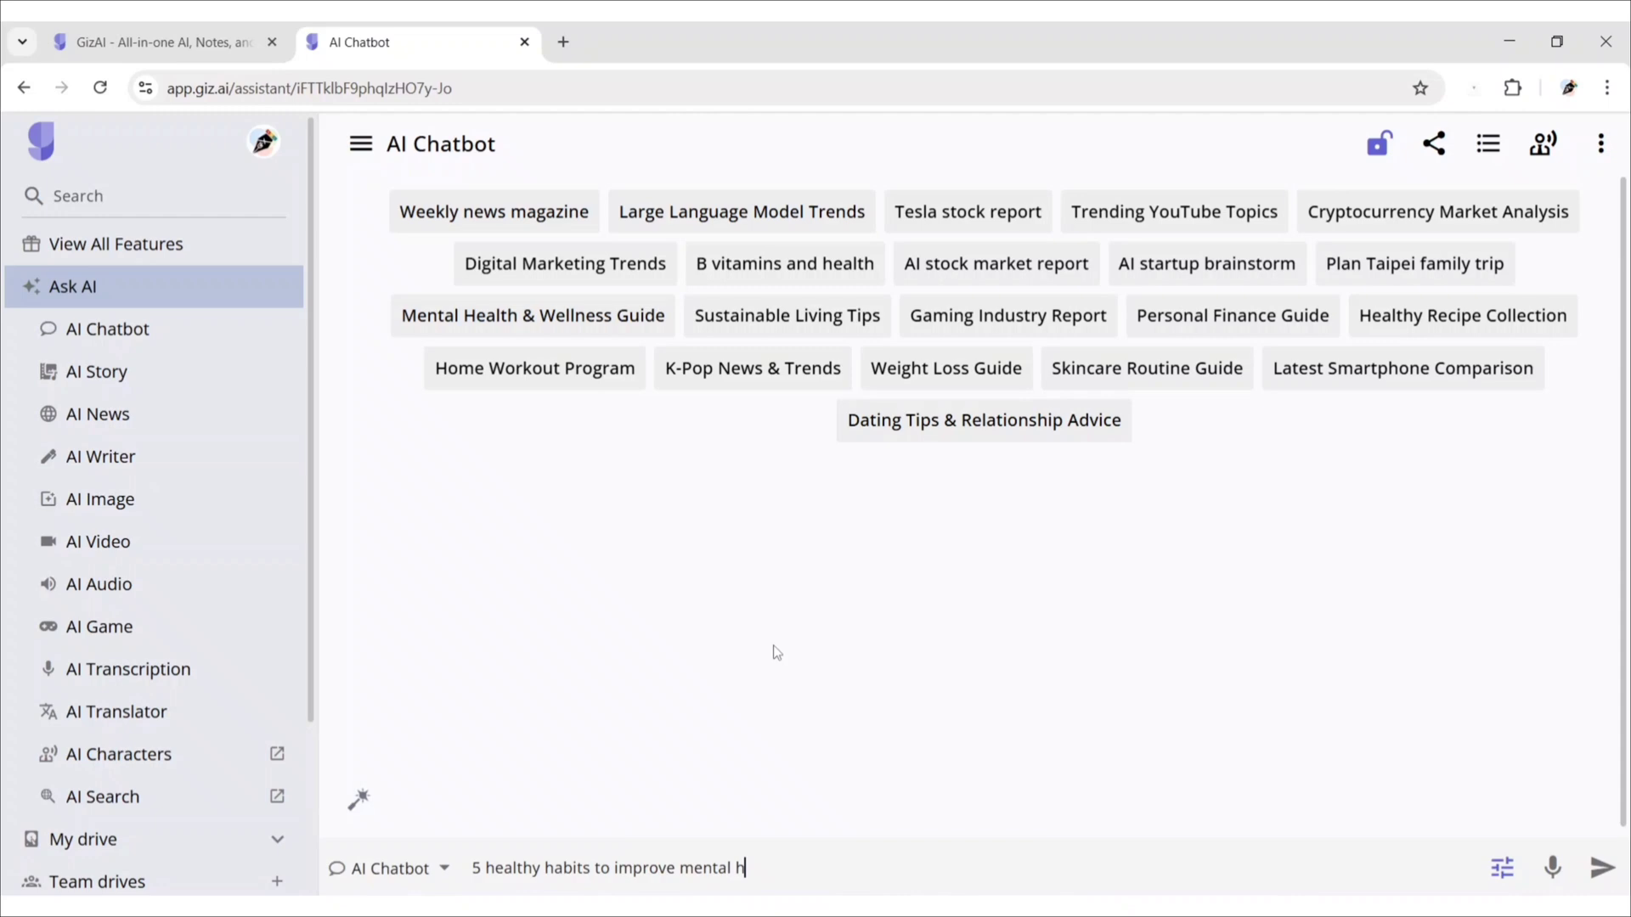
type("ealth")
key("Return")
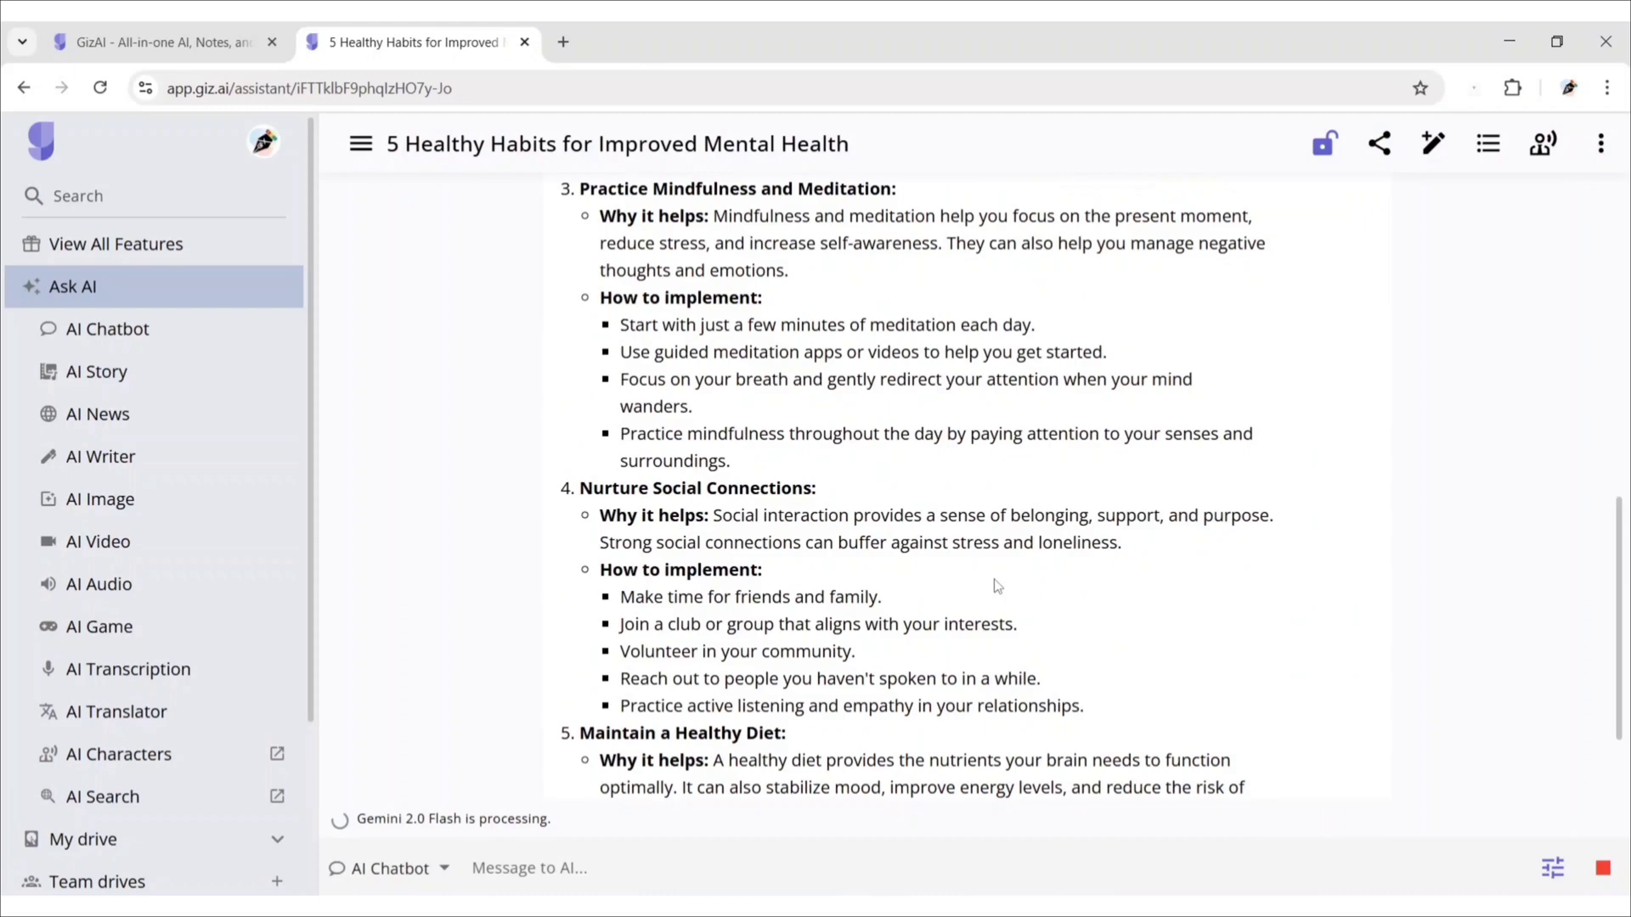
scroll(1117, 548, "up", 15)
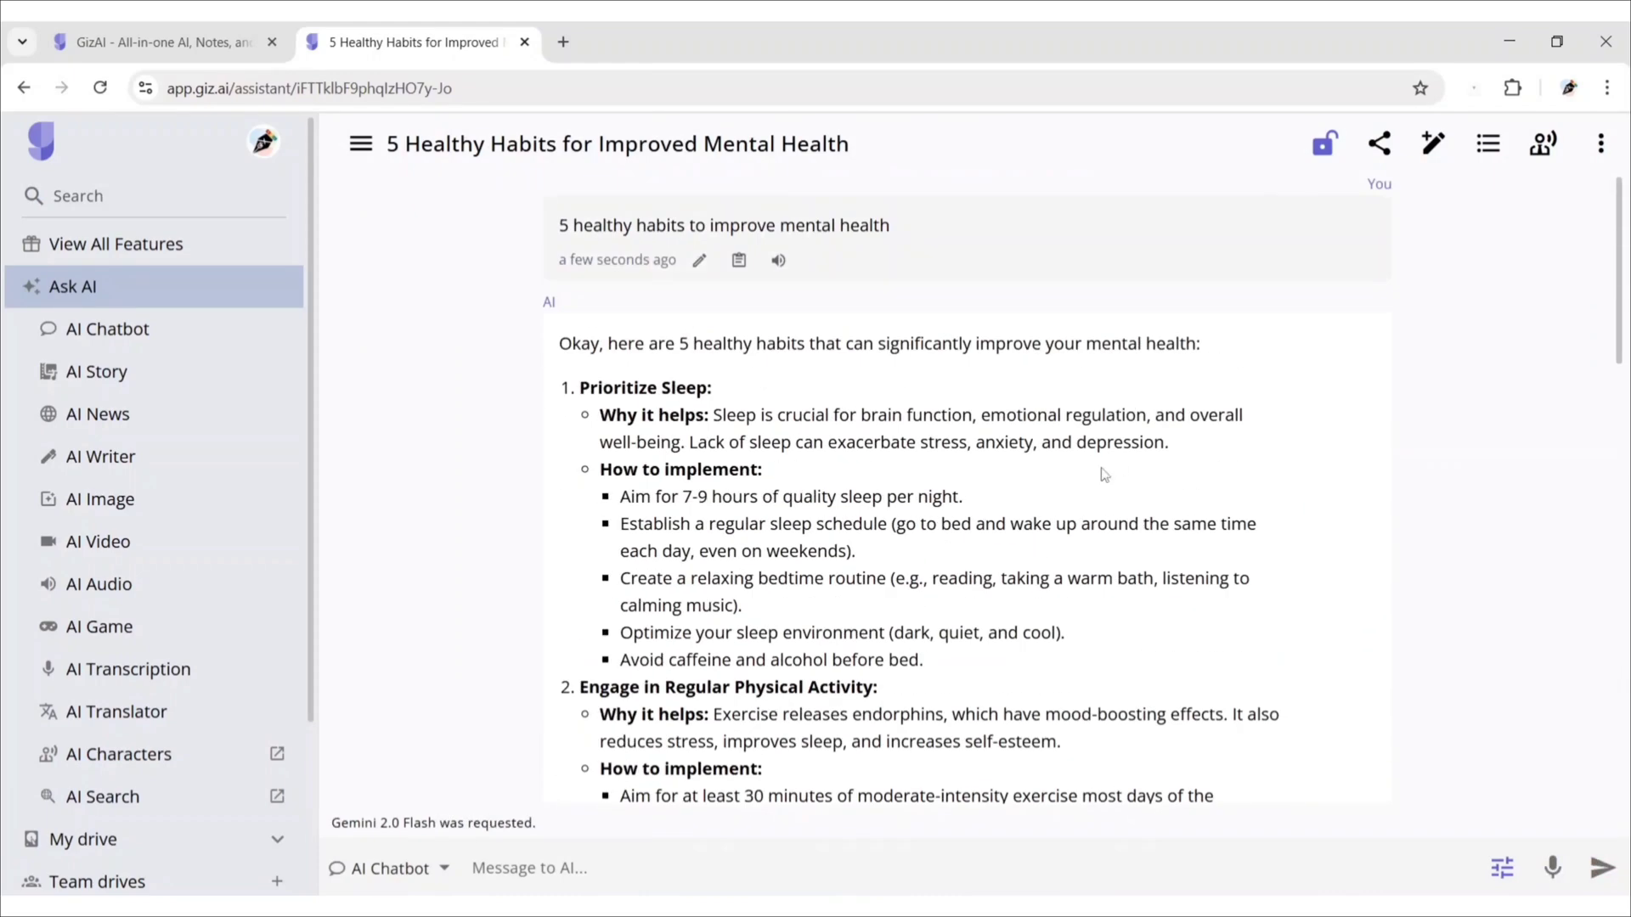
scroll(1070, 445, "down", 15)
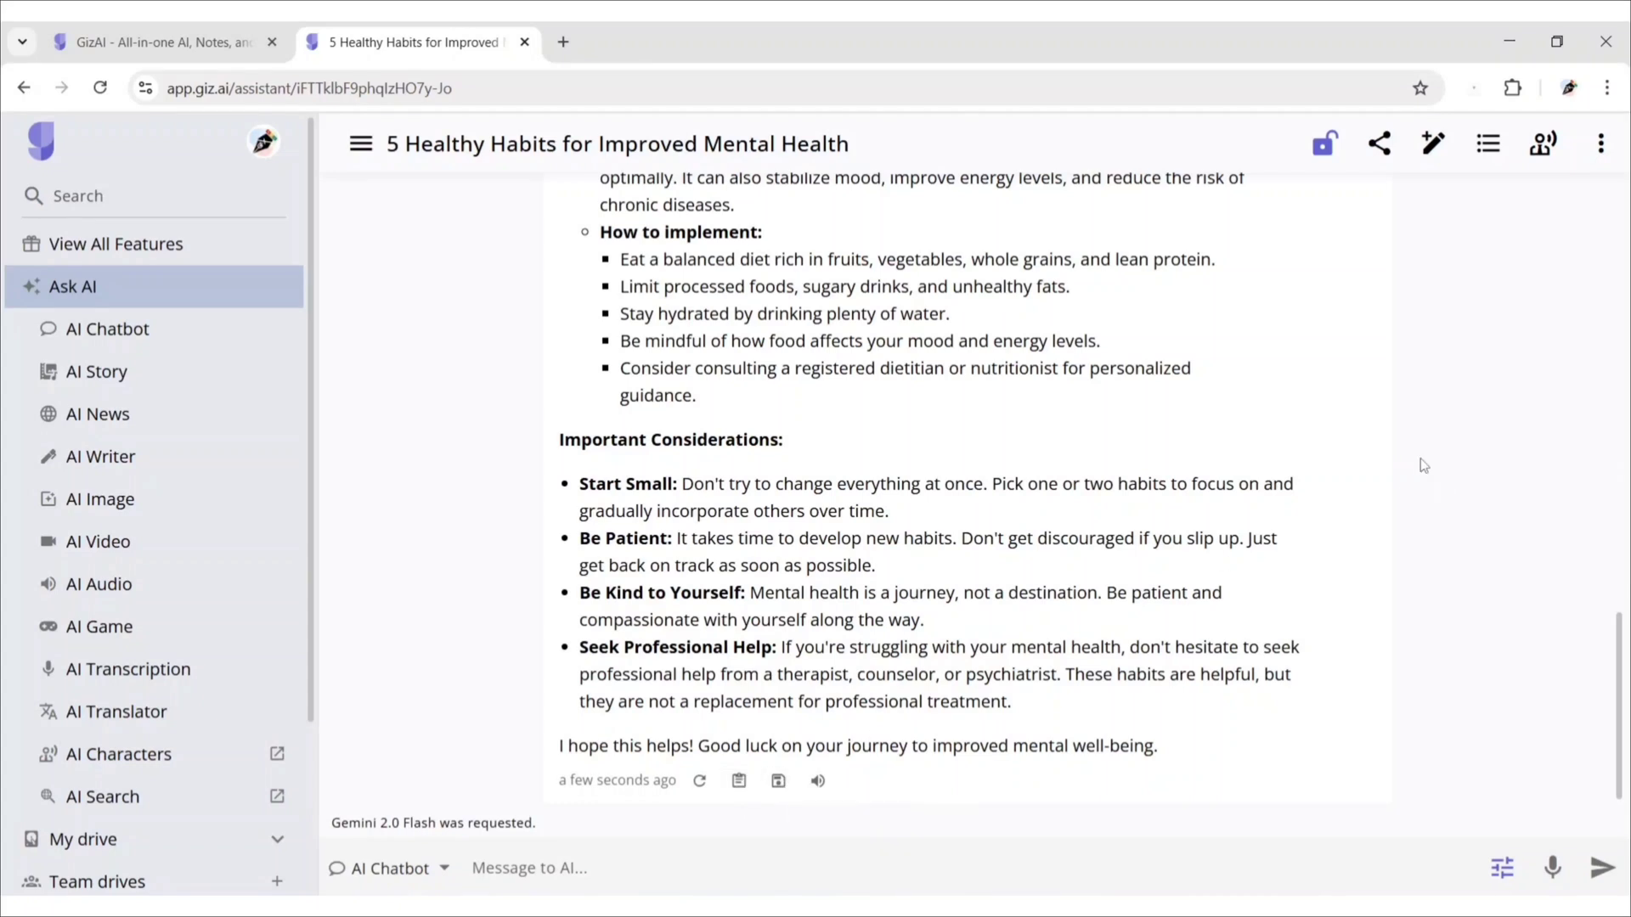
Have AI Writer write an essay about the future of AI in 500 characters
left_click(389, 868)
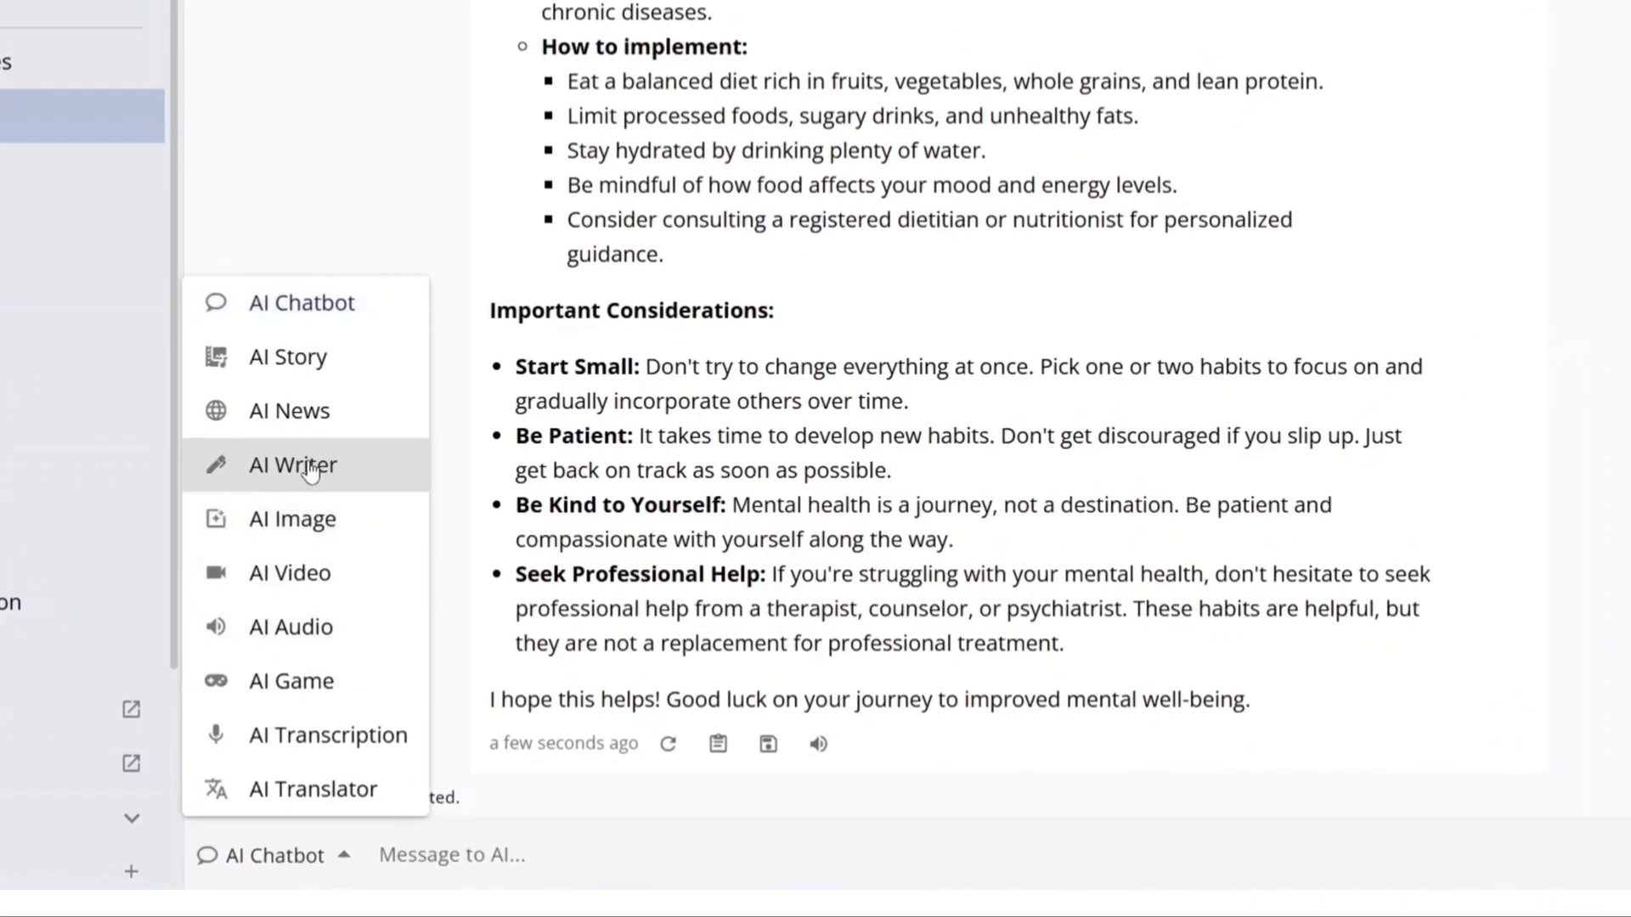
left_click(311, 467)
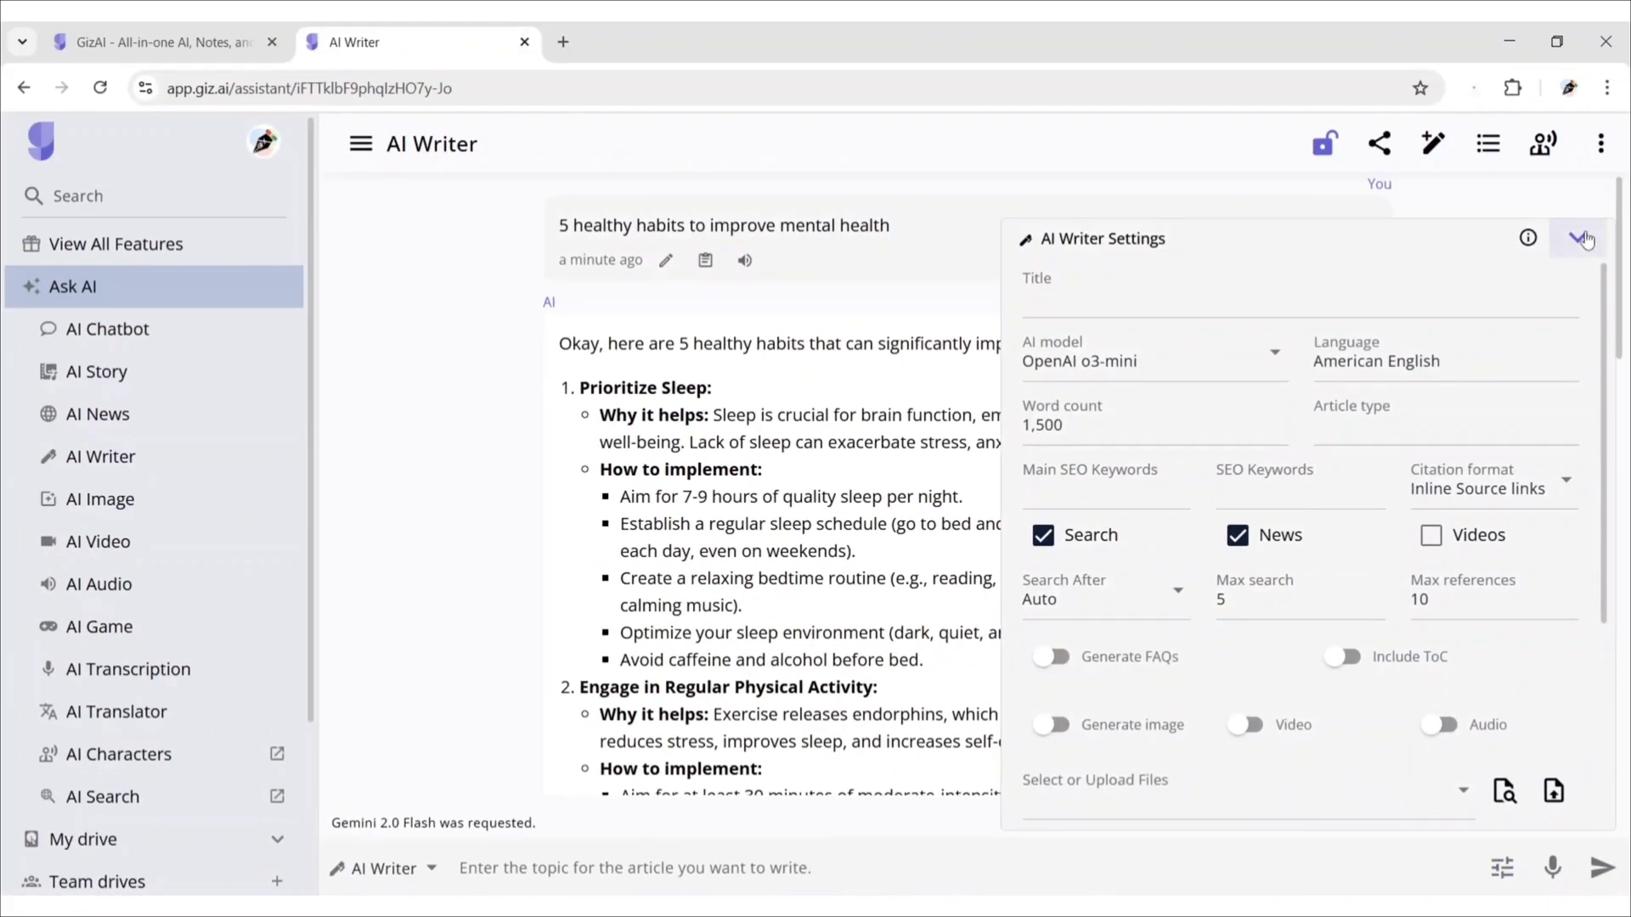
left_click(1577, 238)
type("write")
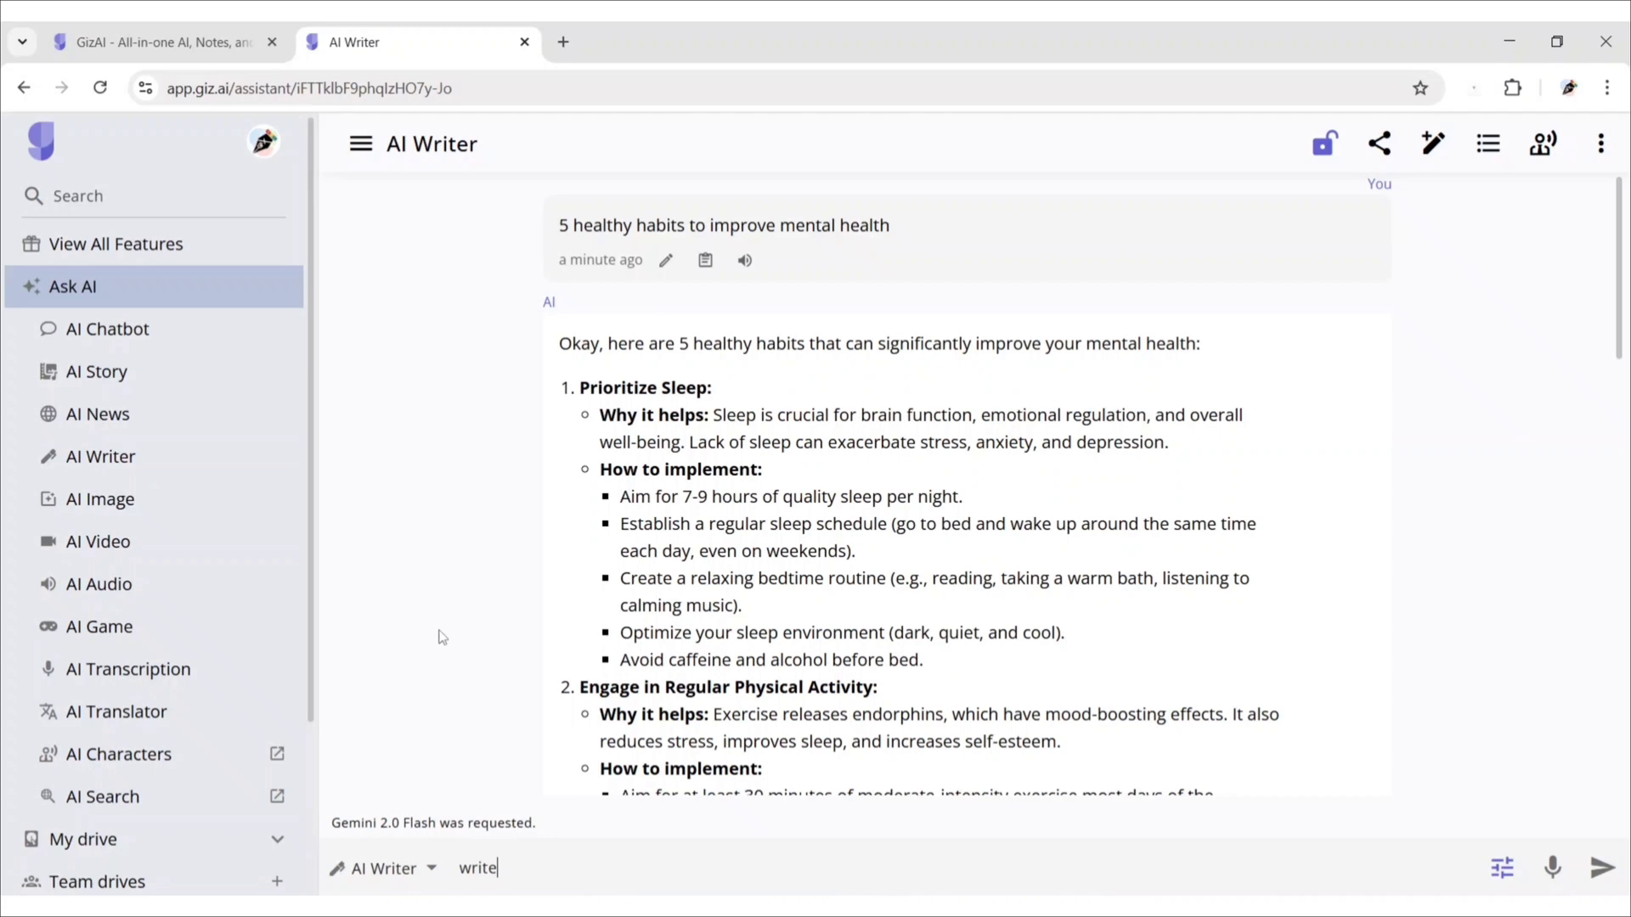
type(" an essay about future of AI ")
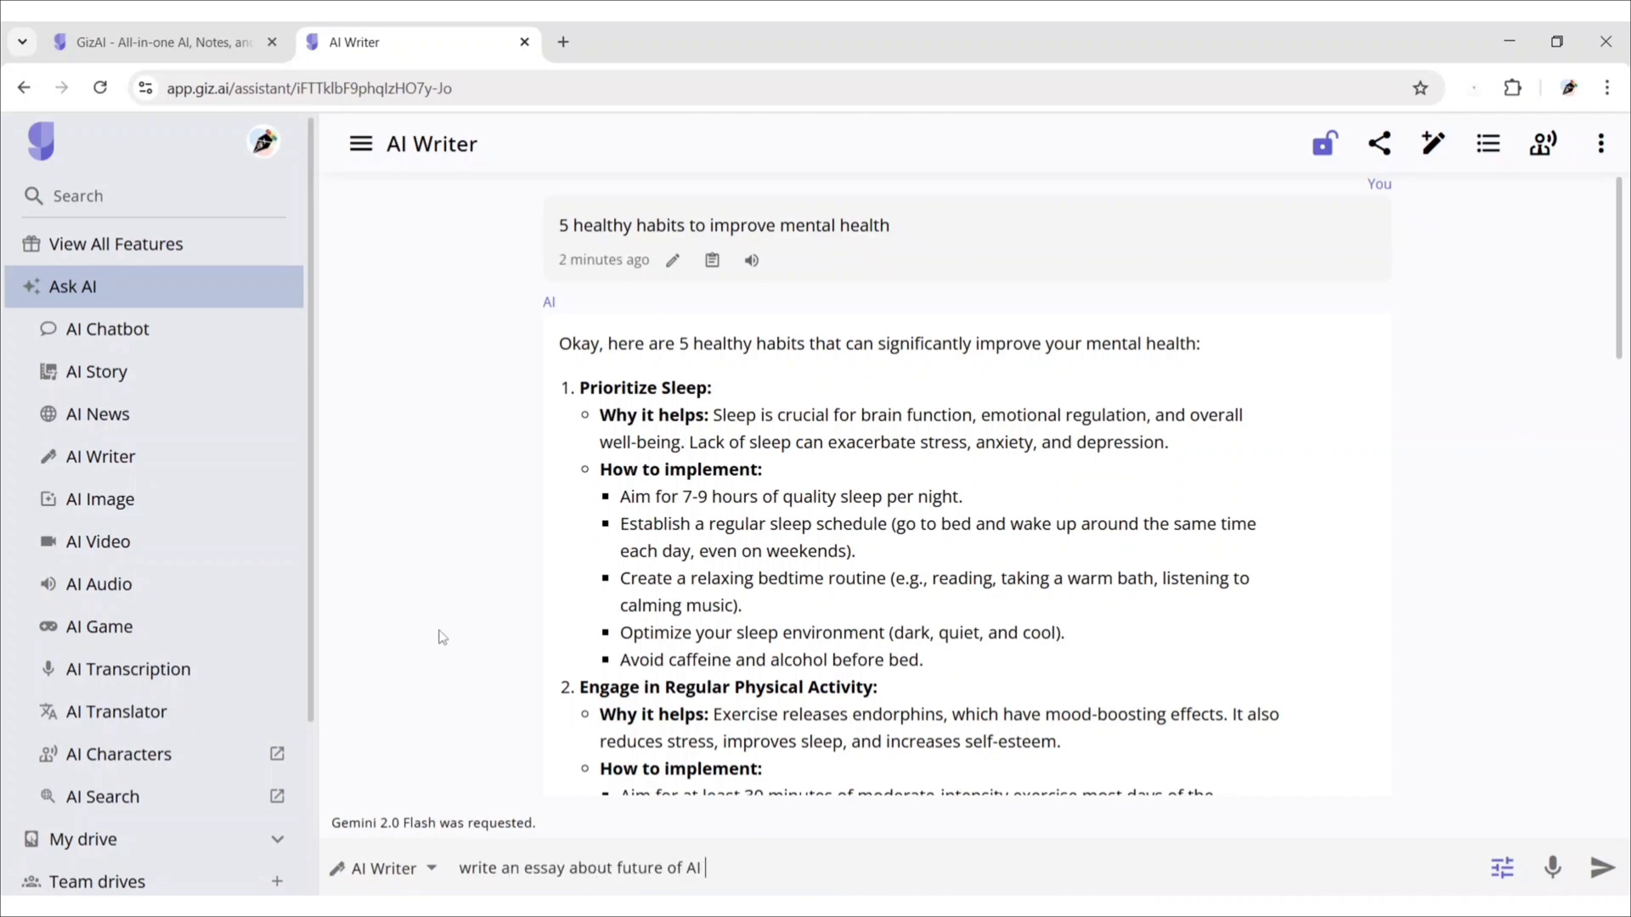
type("in 500 characters")
key("Return")
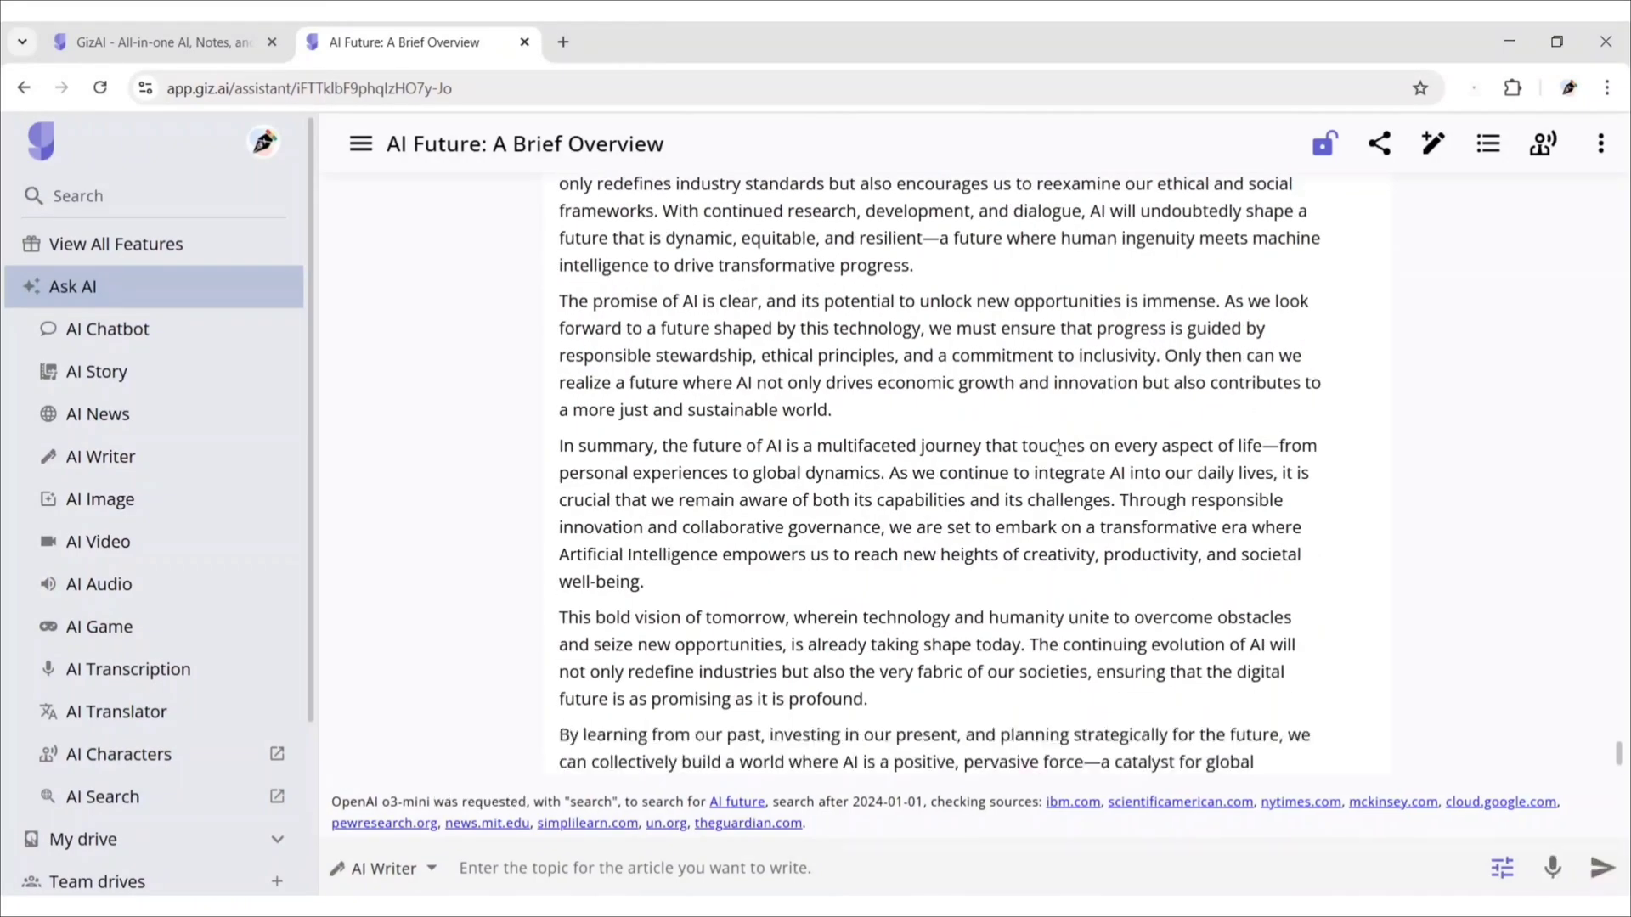
Copy the 'AI and the Future of Work' paragraph from 'The integration of AI…' to '…innovation.'
scroll(1048, 523, "up", 20)
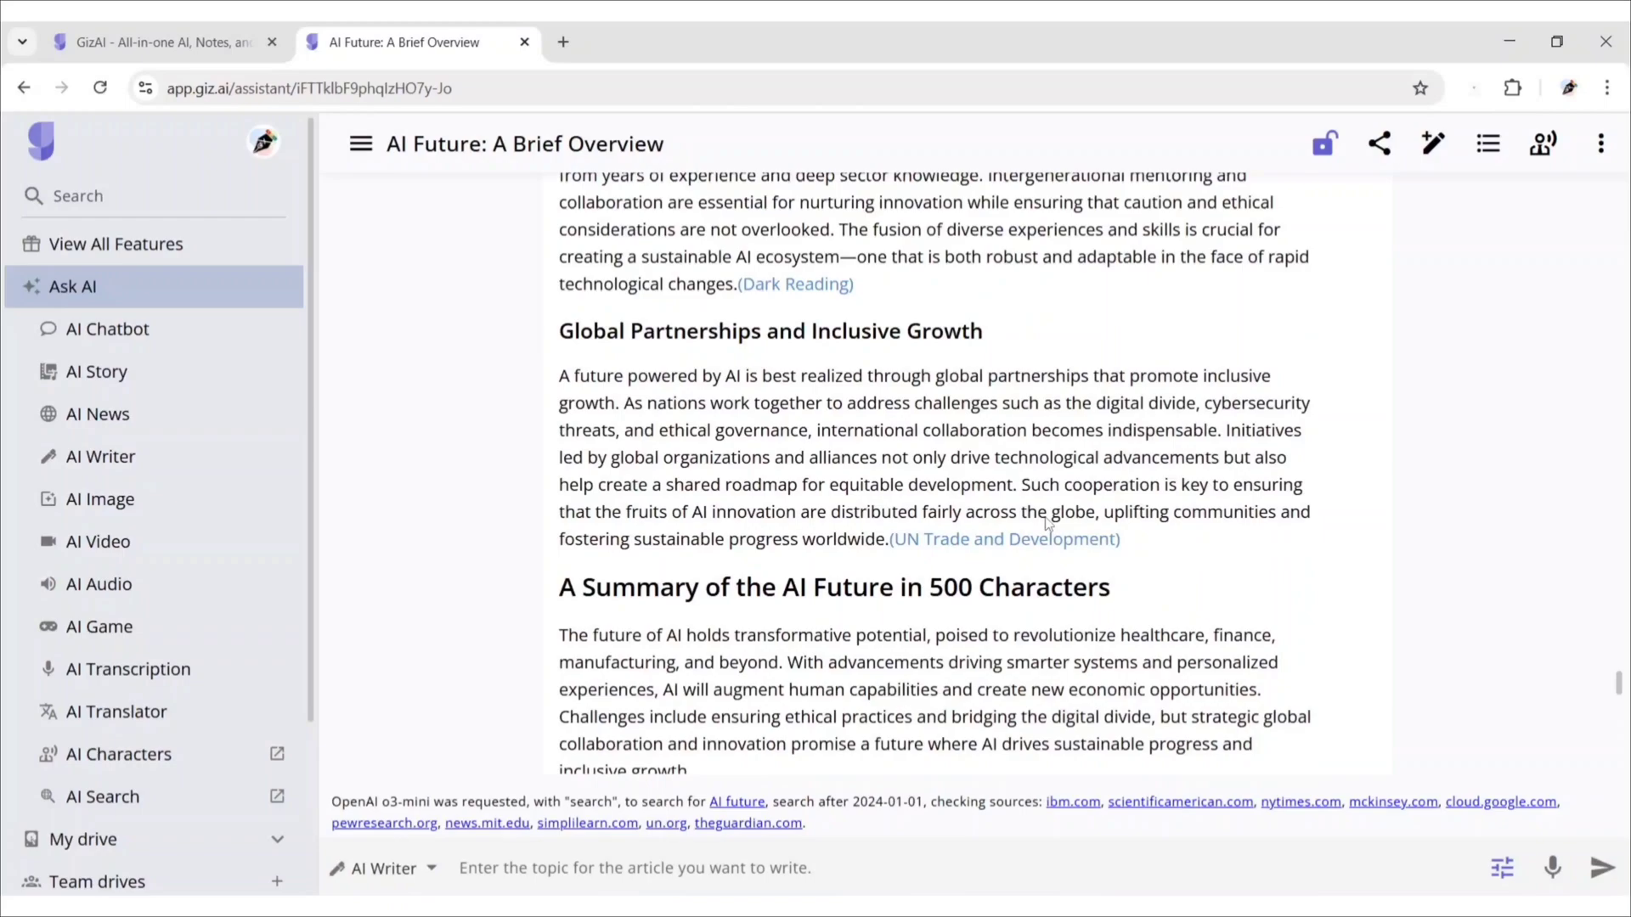
scroll(1049, 523, "up", 10)
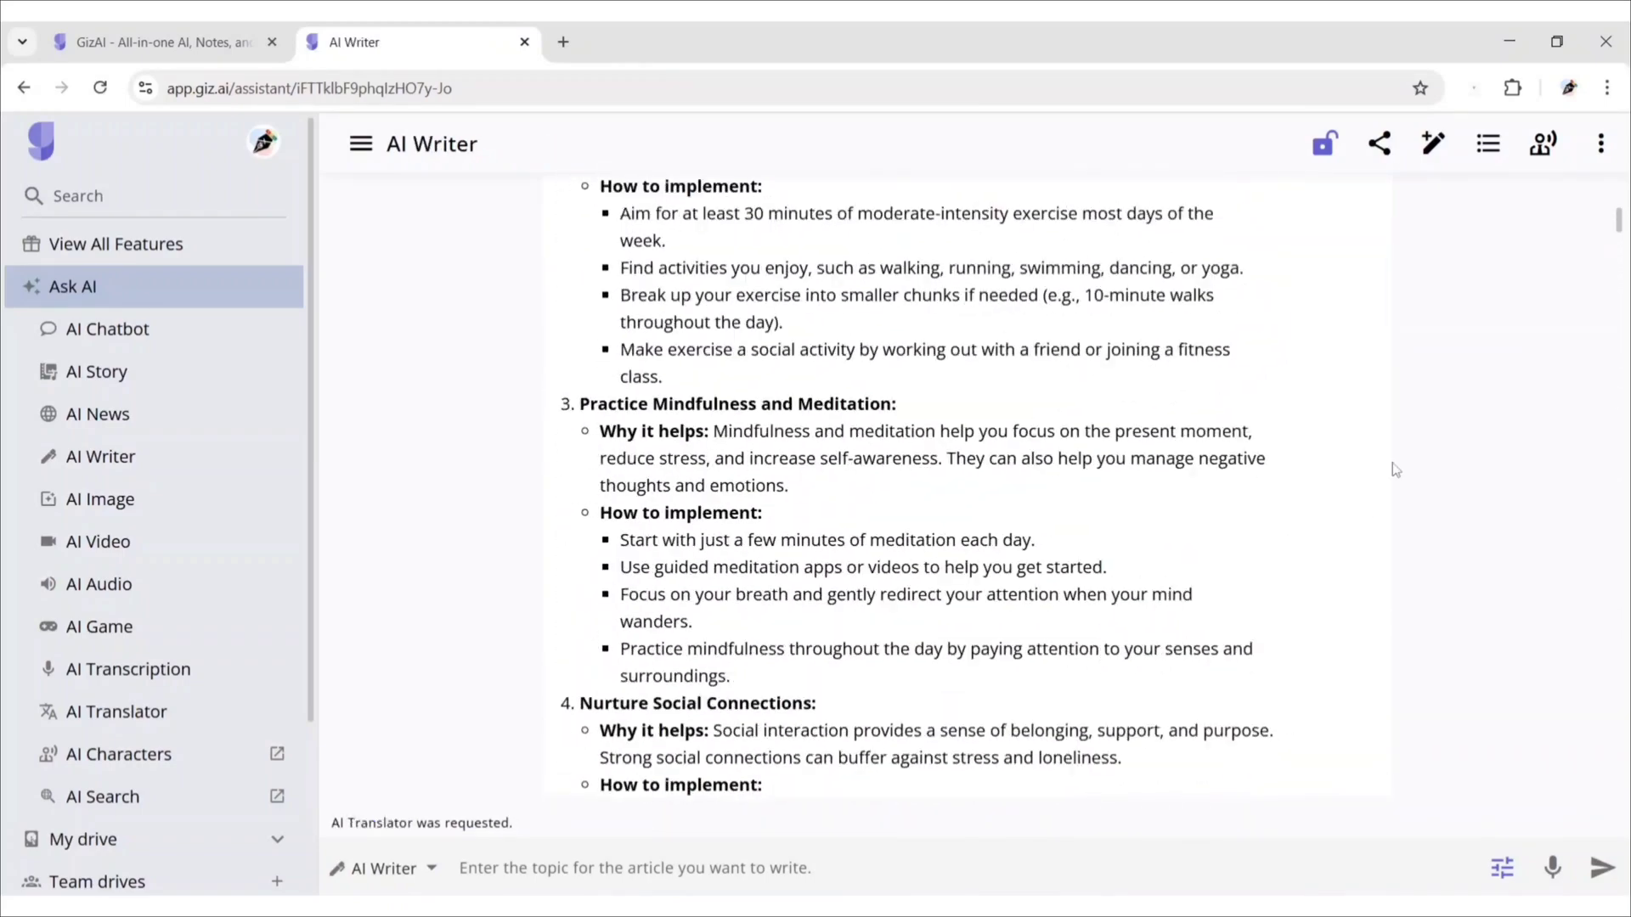
scroll(1393, 466, "down", 10)
scroll(1262, 460, "down", 10)
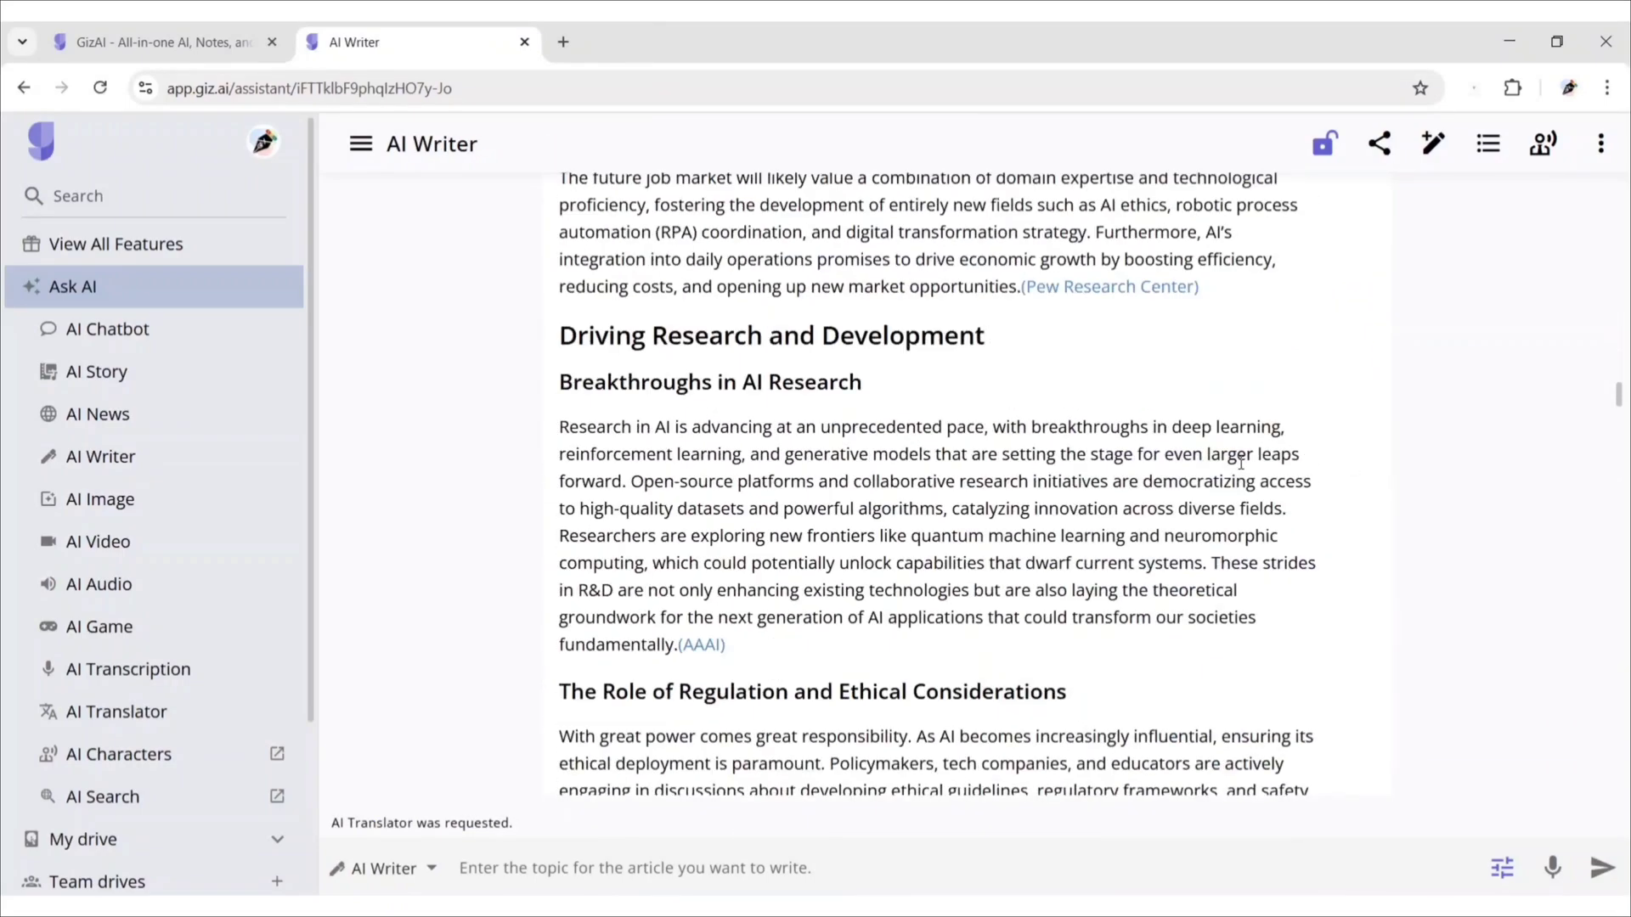
scroll(1240, 463, "down", 8)
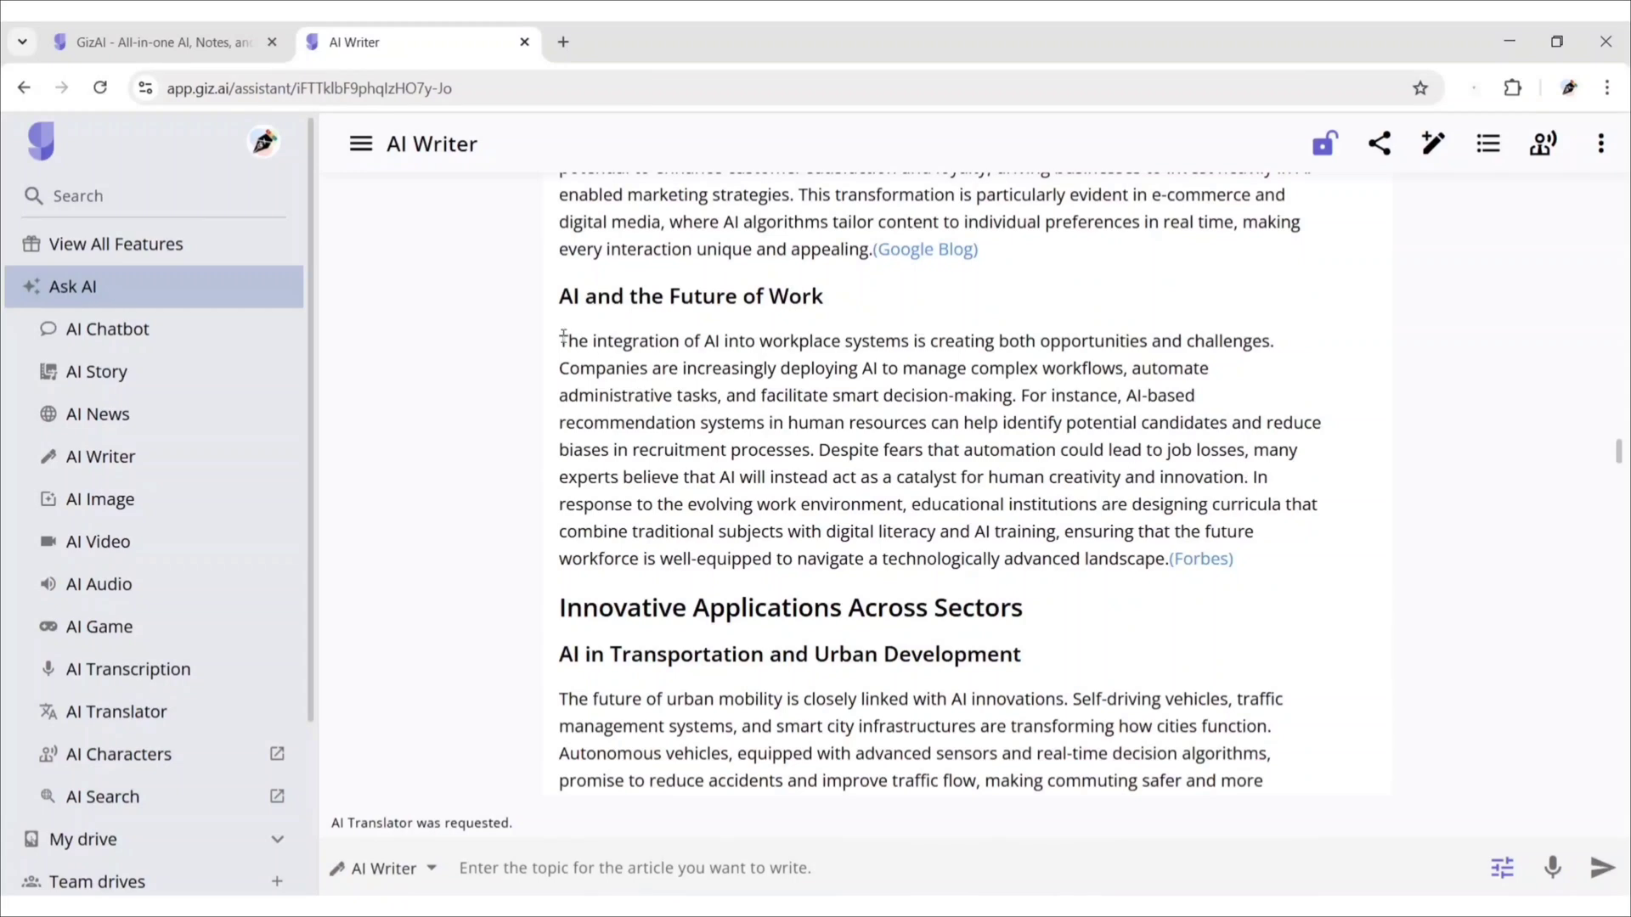
left_click_drag(560, 341, 1255, 478)
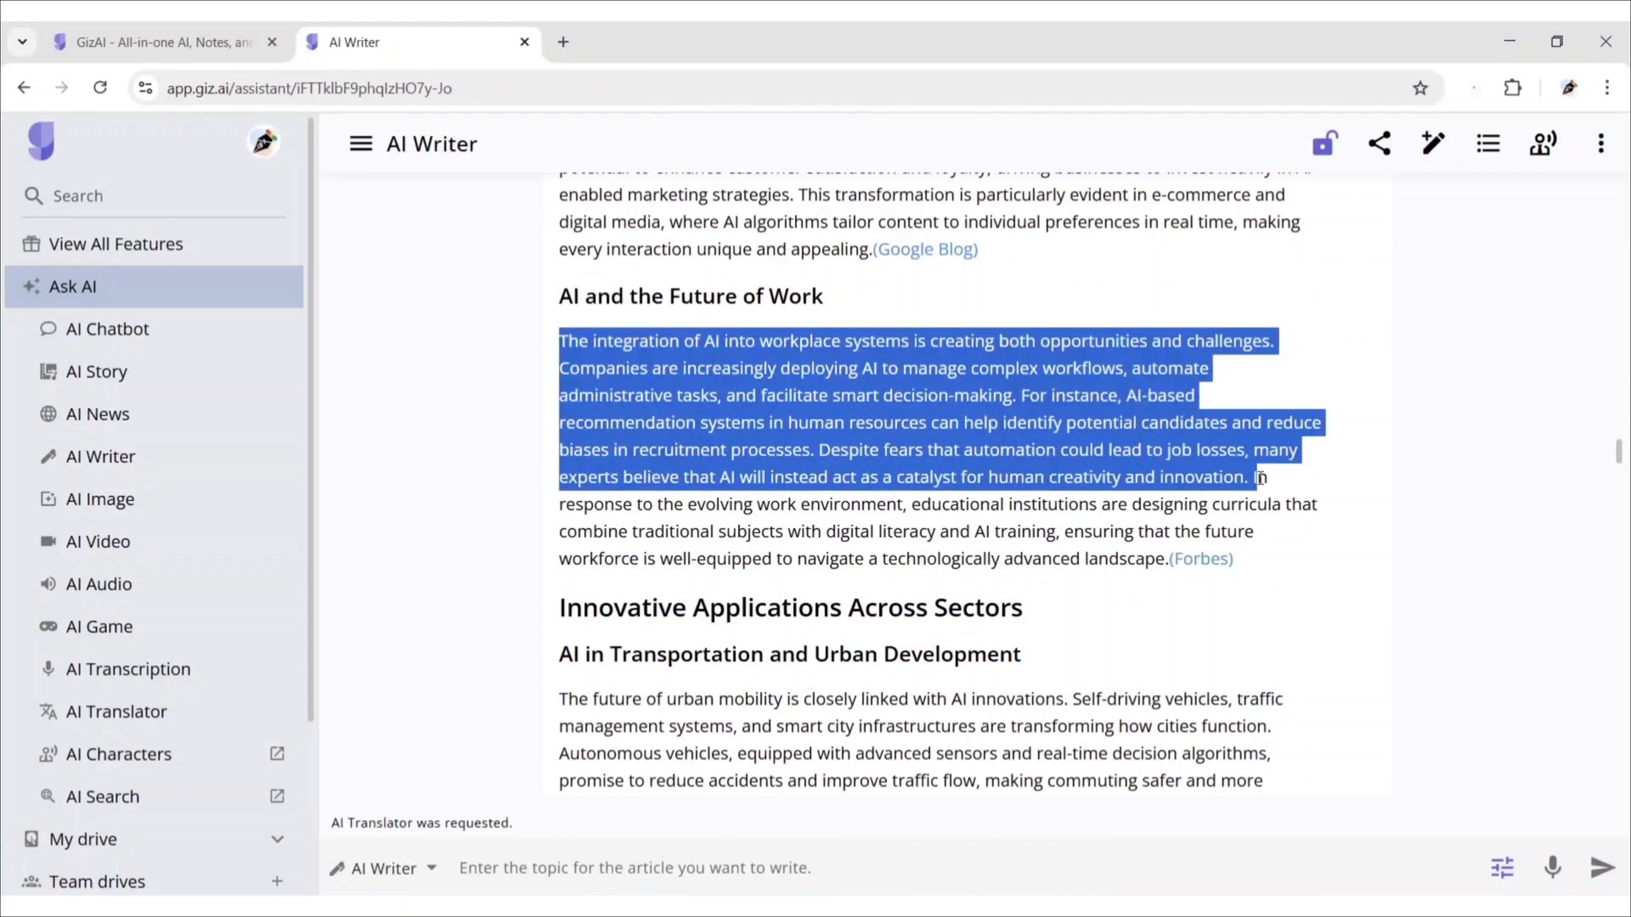
key("ctrl+c")
Translate the copied paragraph with AI Translator, target language set to spanish
left_click(425, 870)
left_click(431, 821)
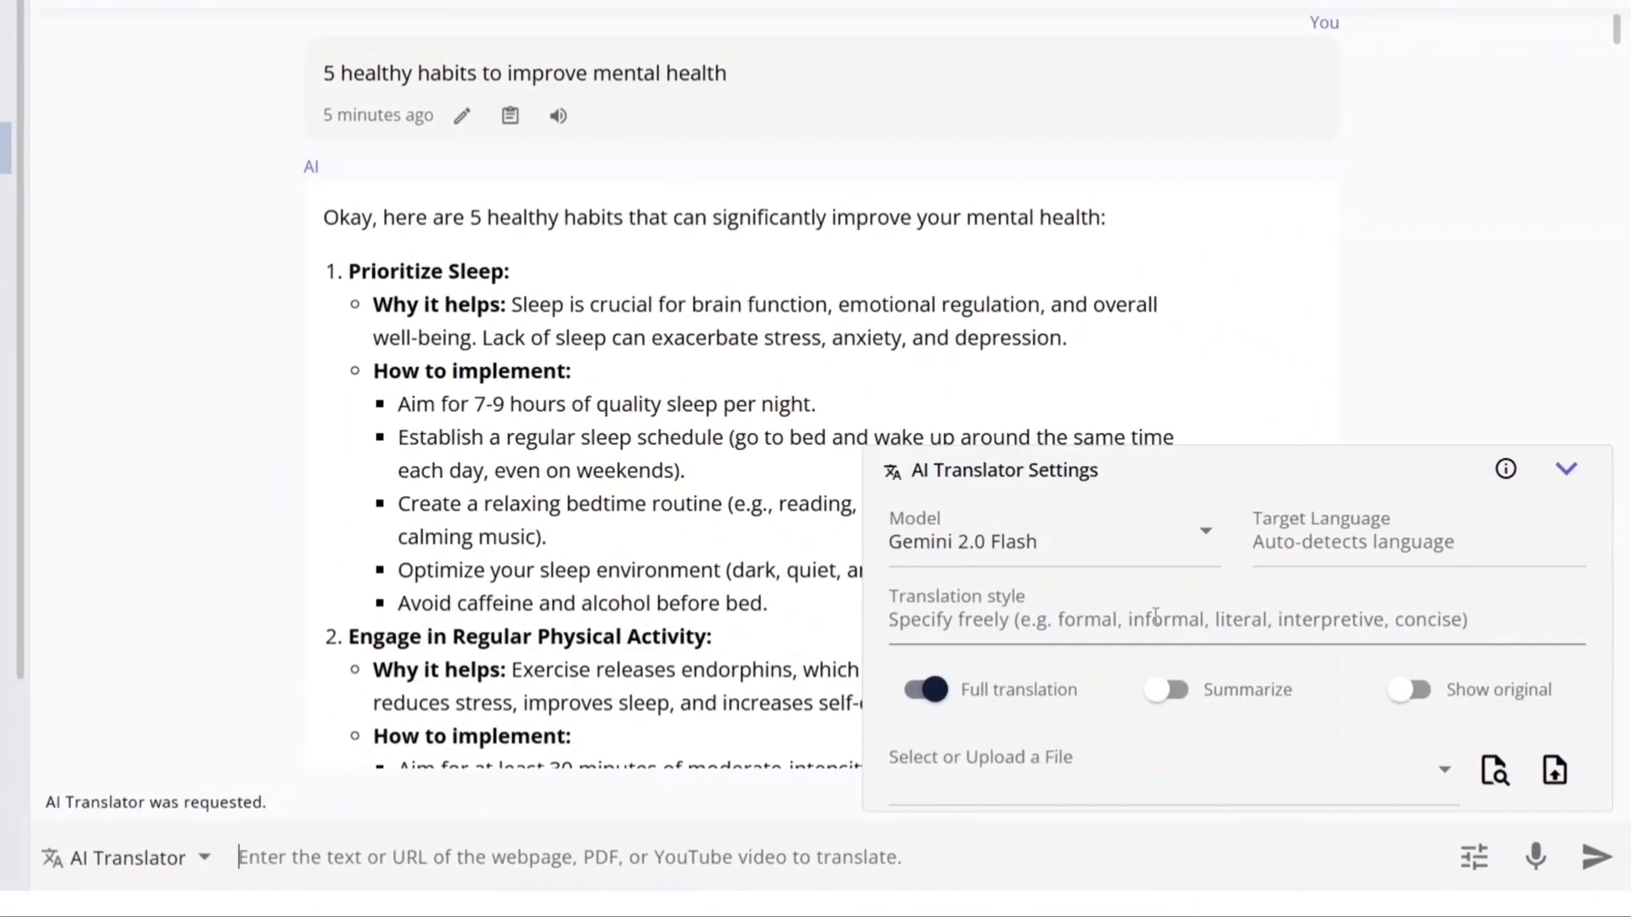
left_click(1344, 610)
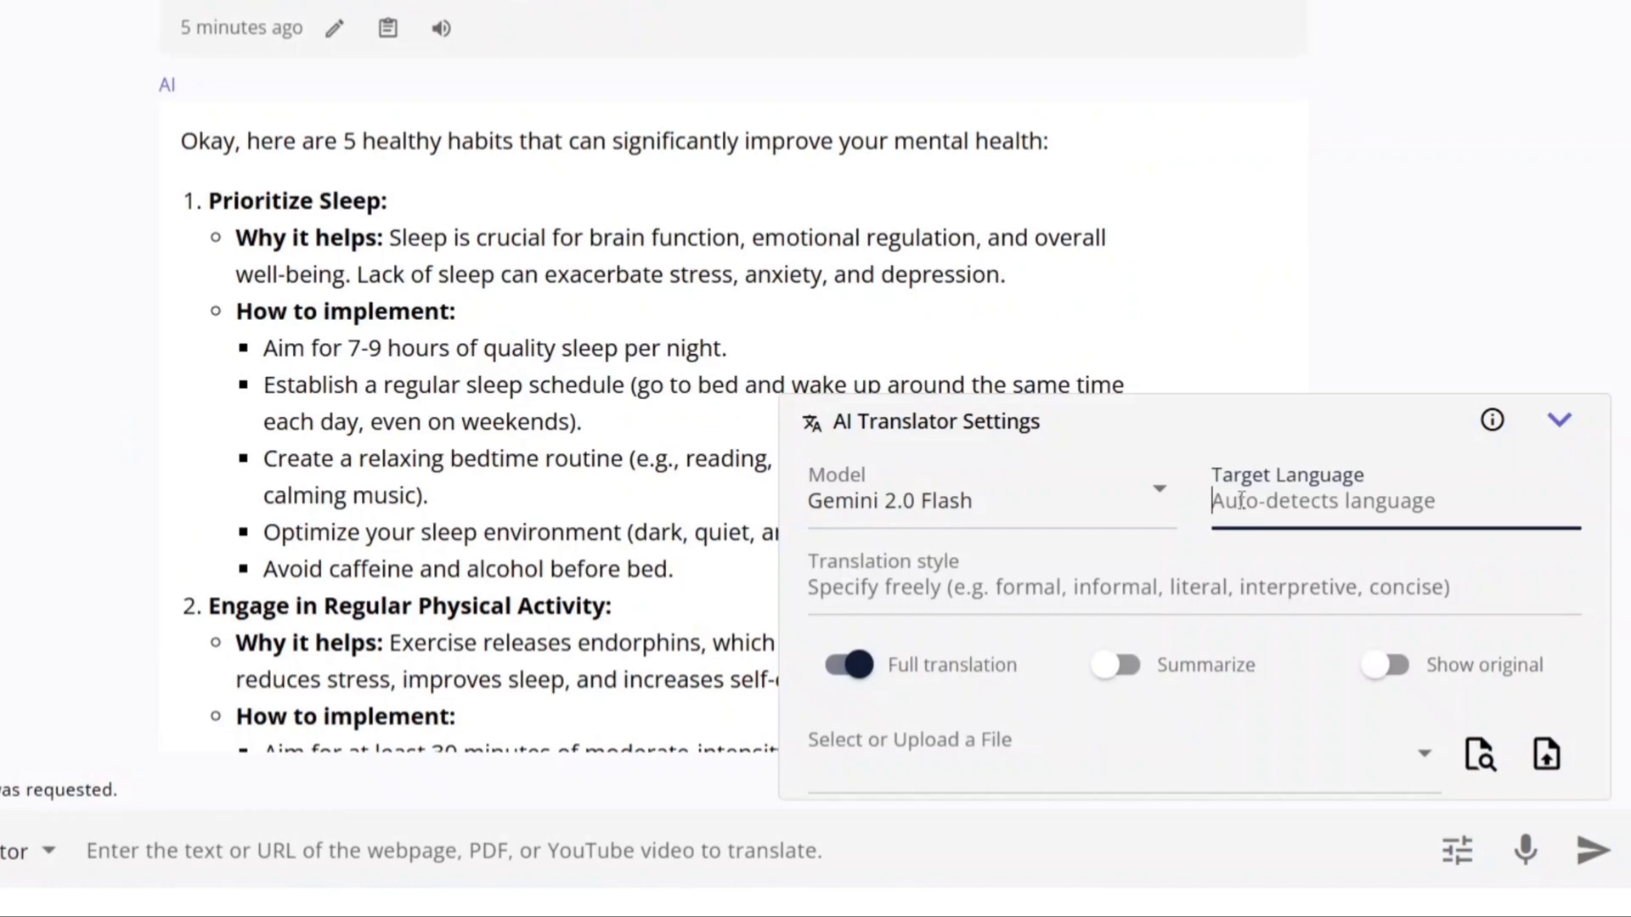
type("spanish")
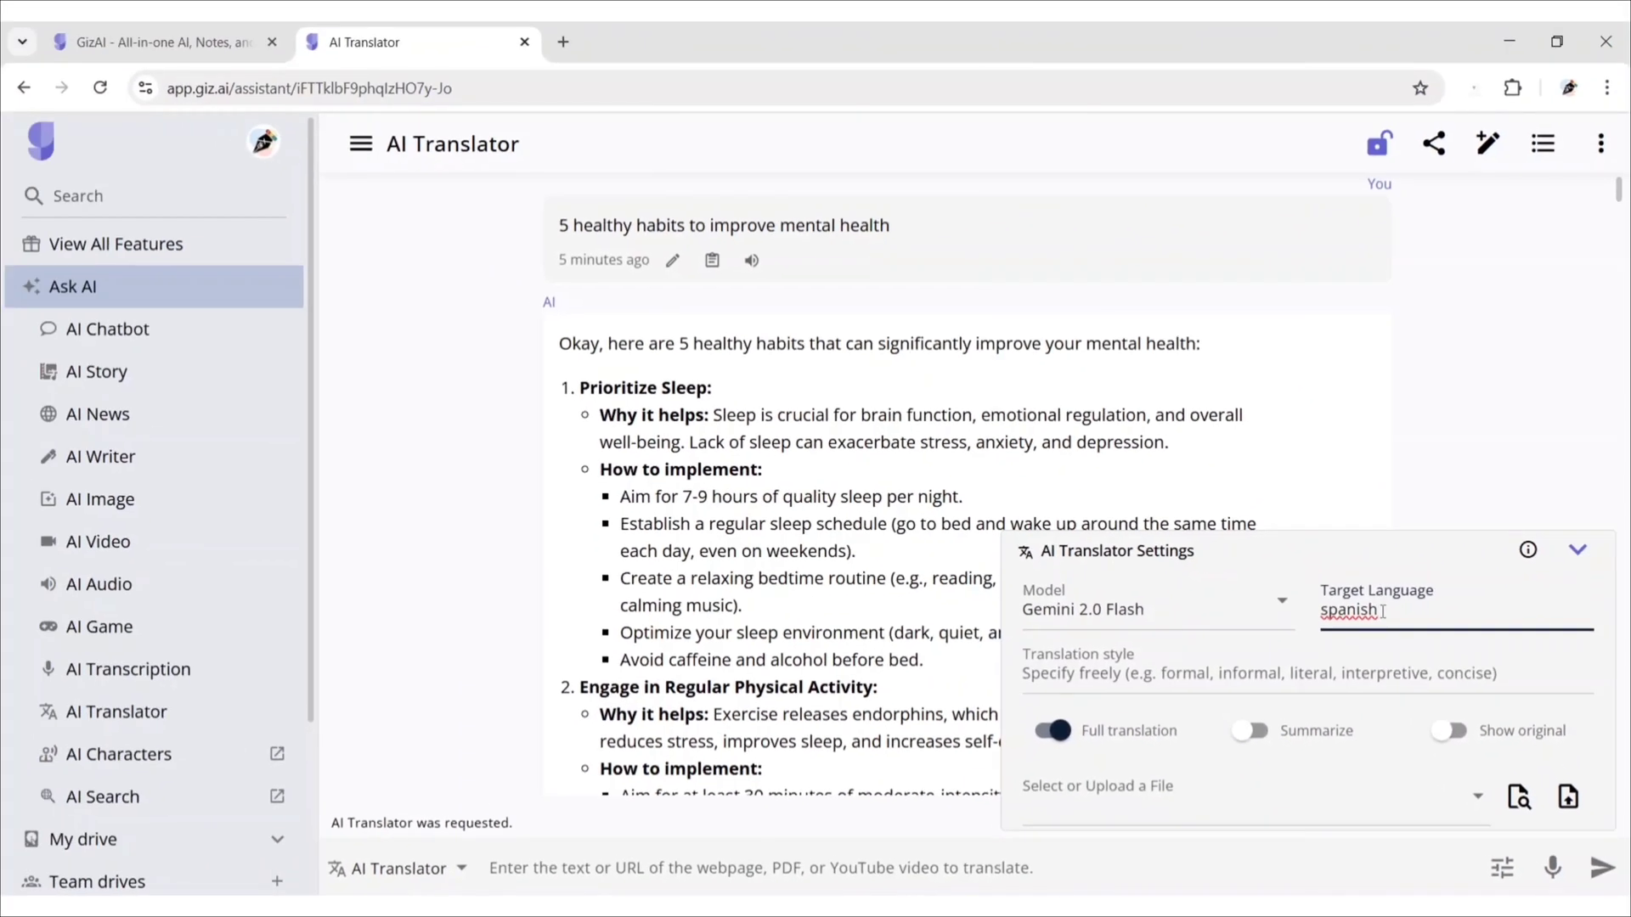
left_click(1423, 576)
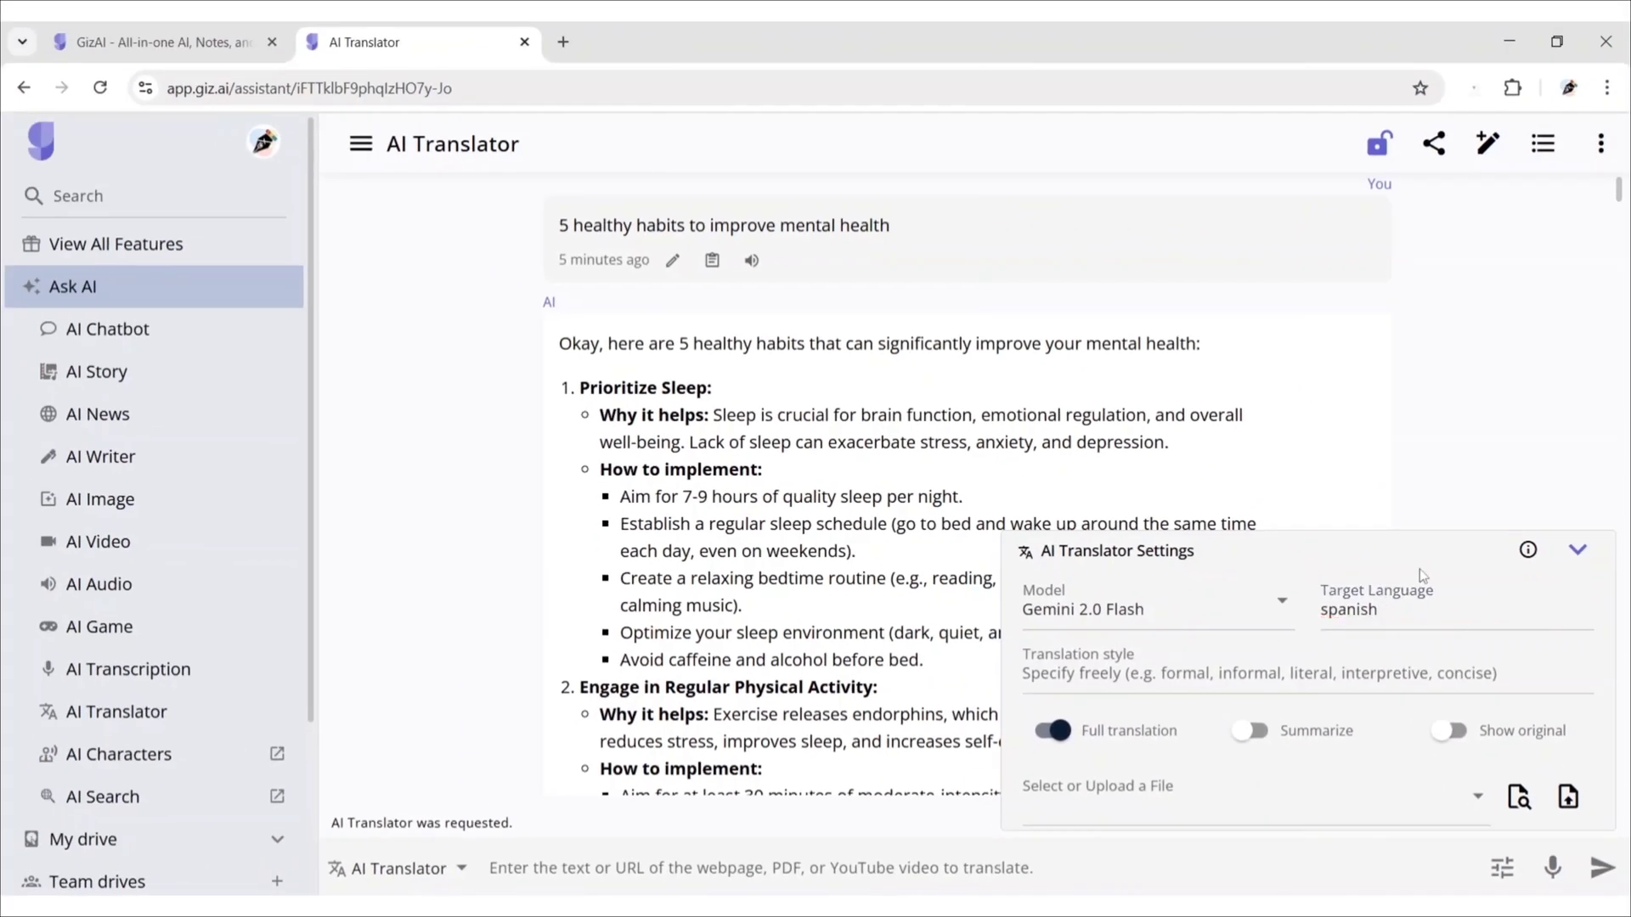
left_click(1578, 550)
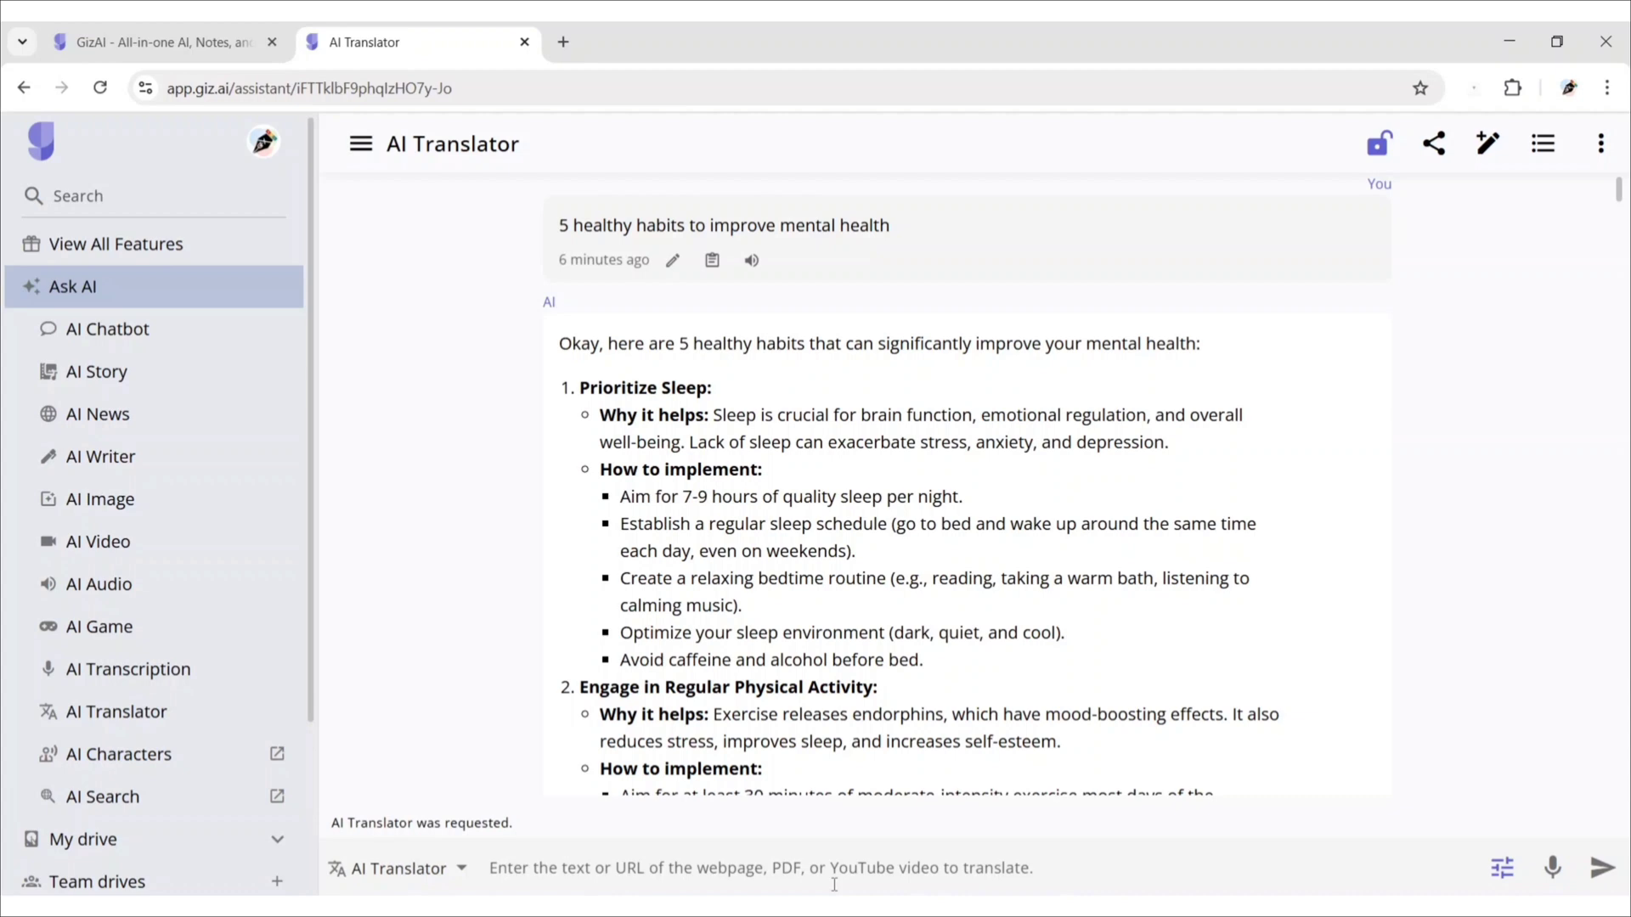
key("ctrl+v")
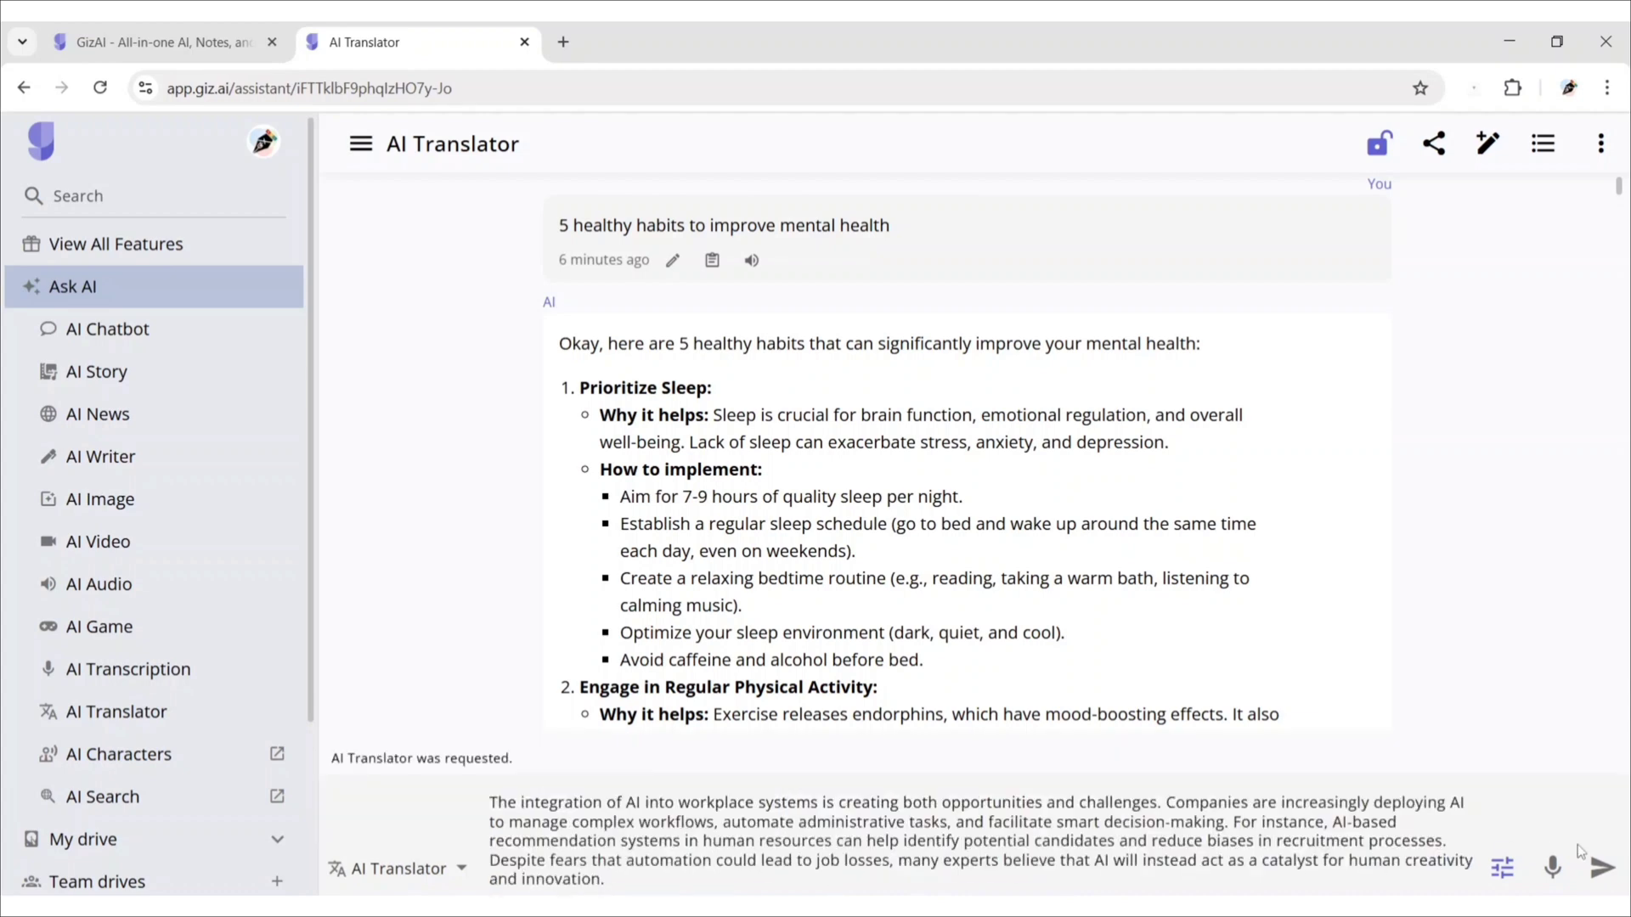
left_click(1600, 867)
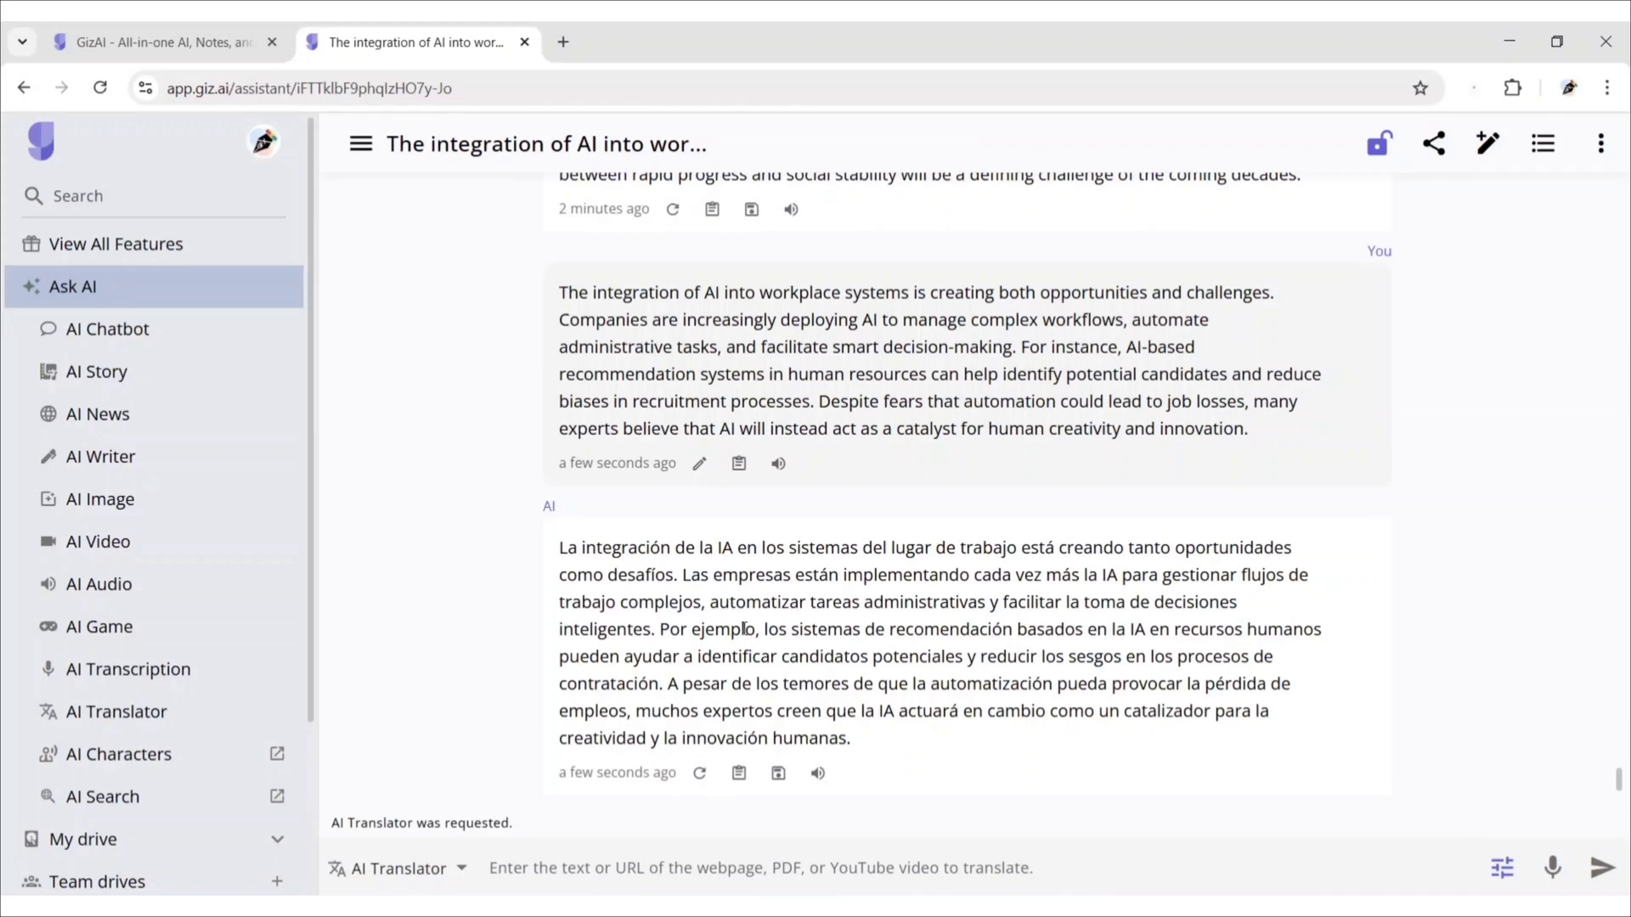
Request 'today's top trending news' from AI News and review the US roundup
left_click(117, 418)
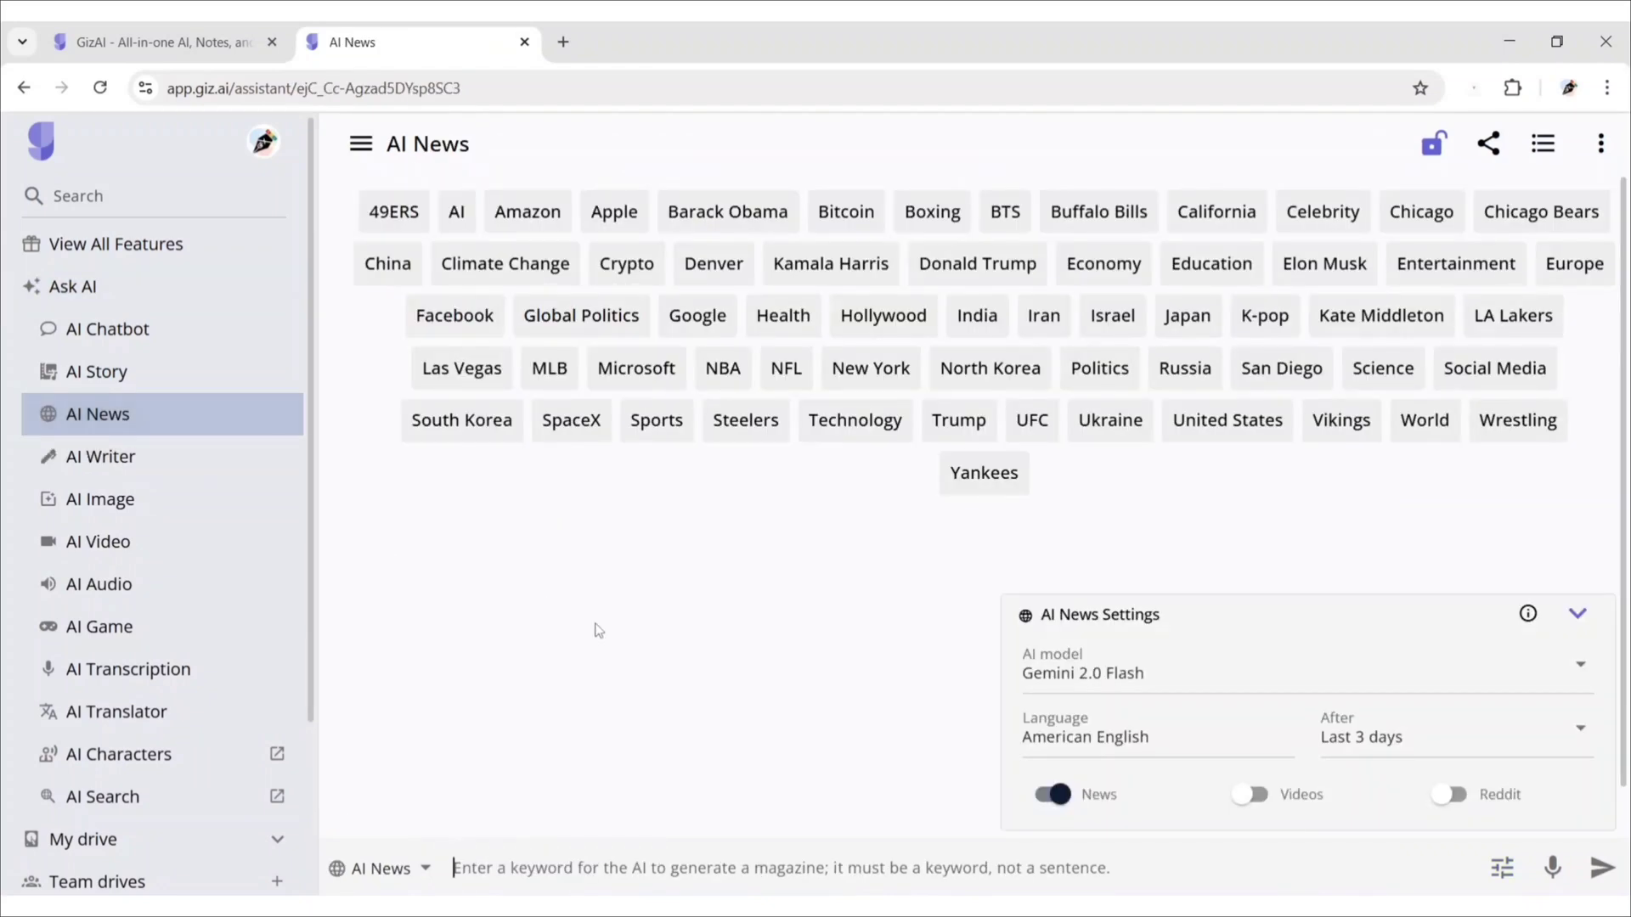
left_click(1576, 617)
type("to")
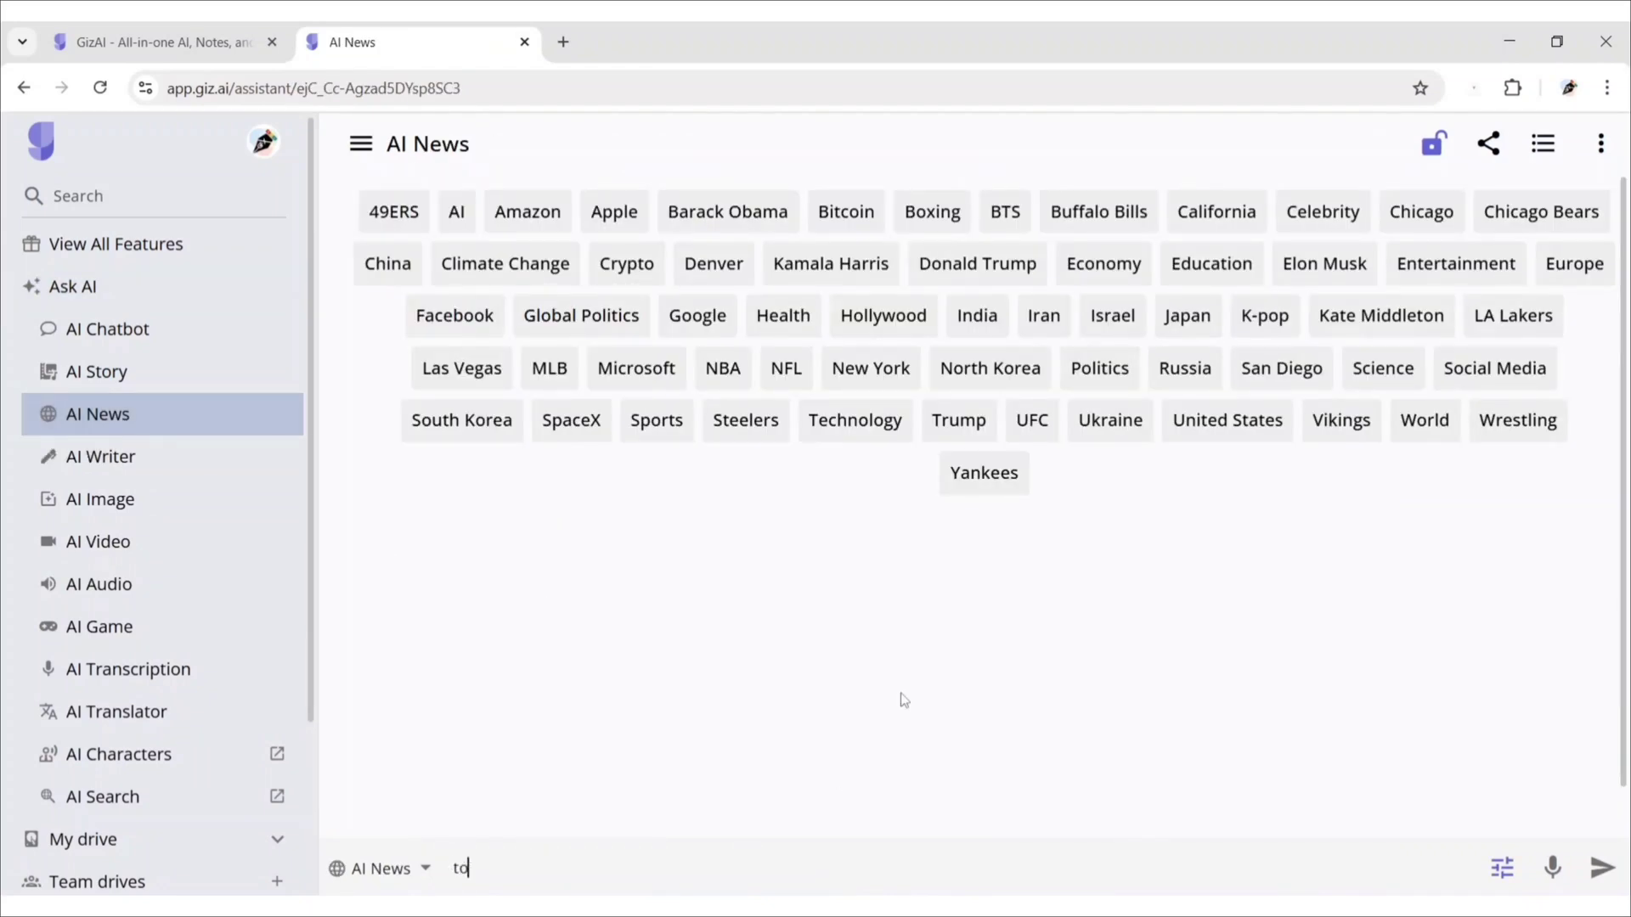
type("day's top trending news in us")
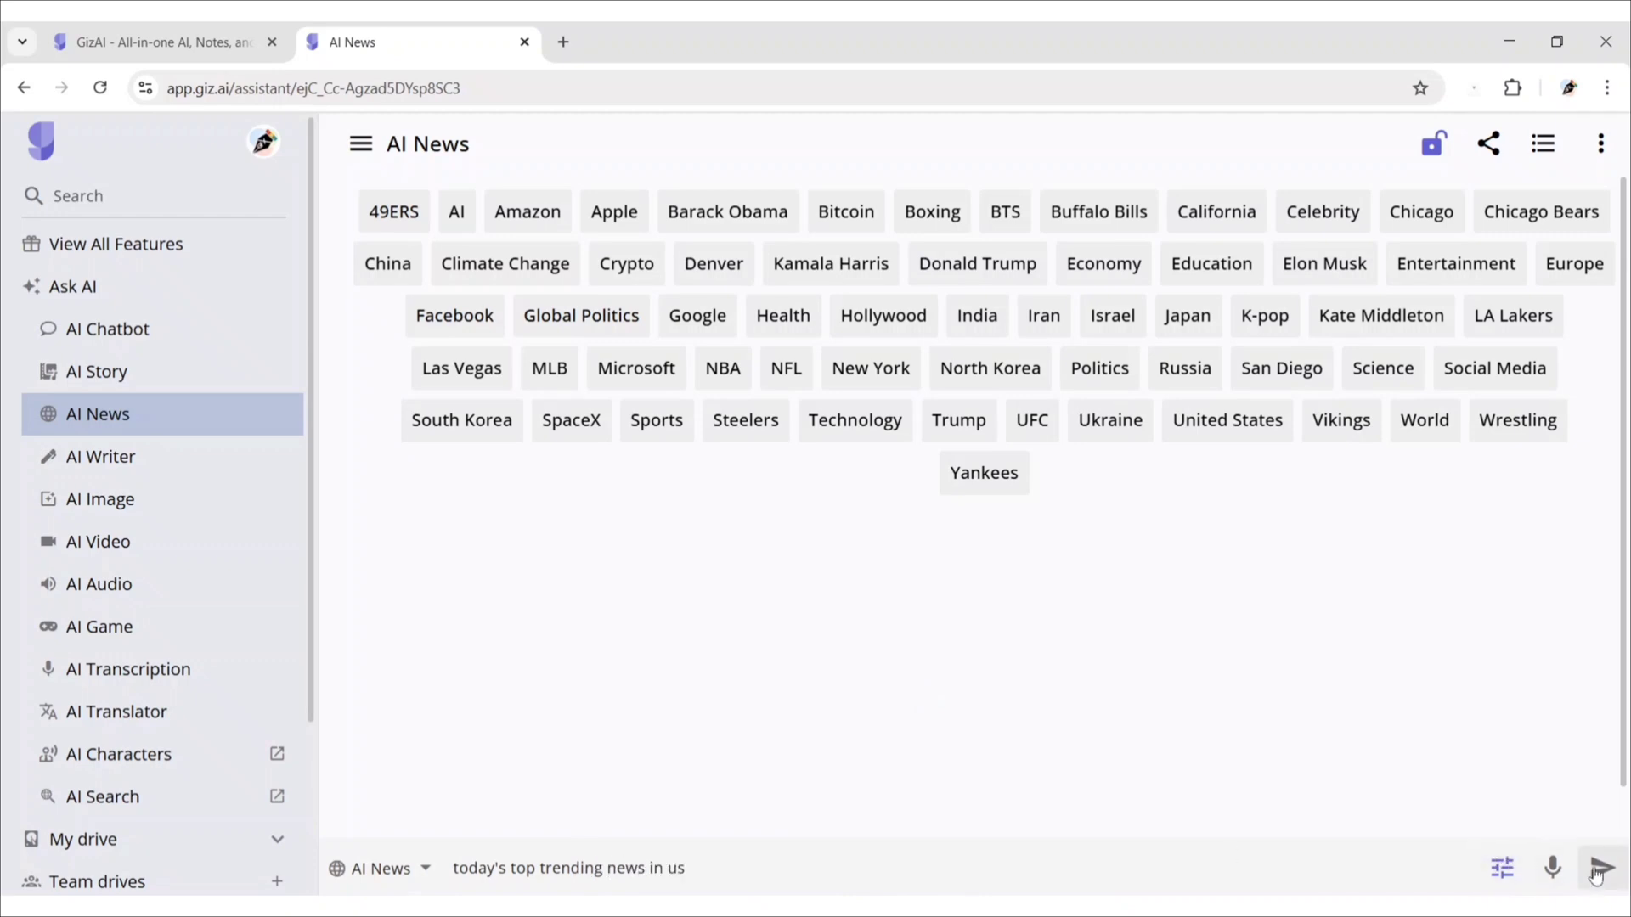
left_click(1602, 868)
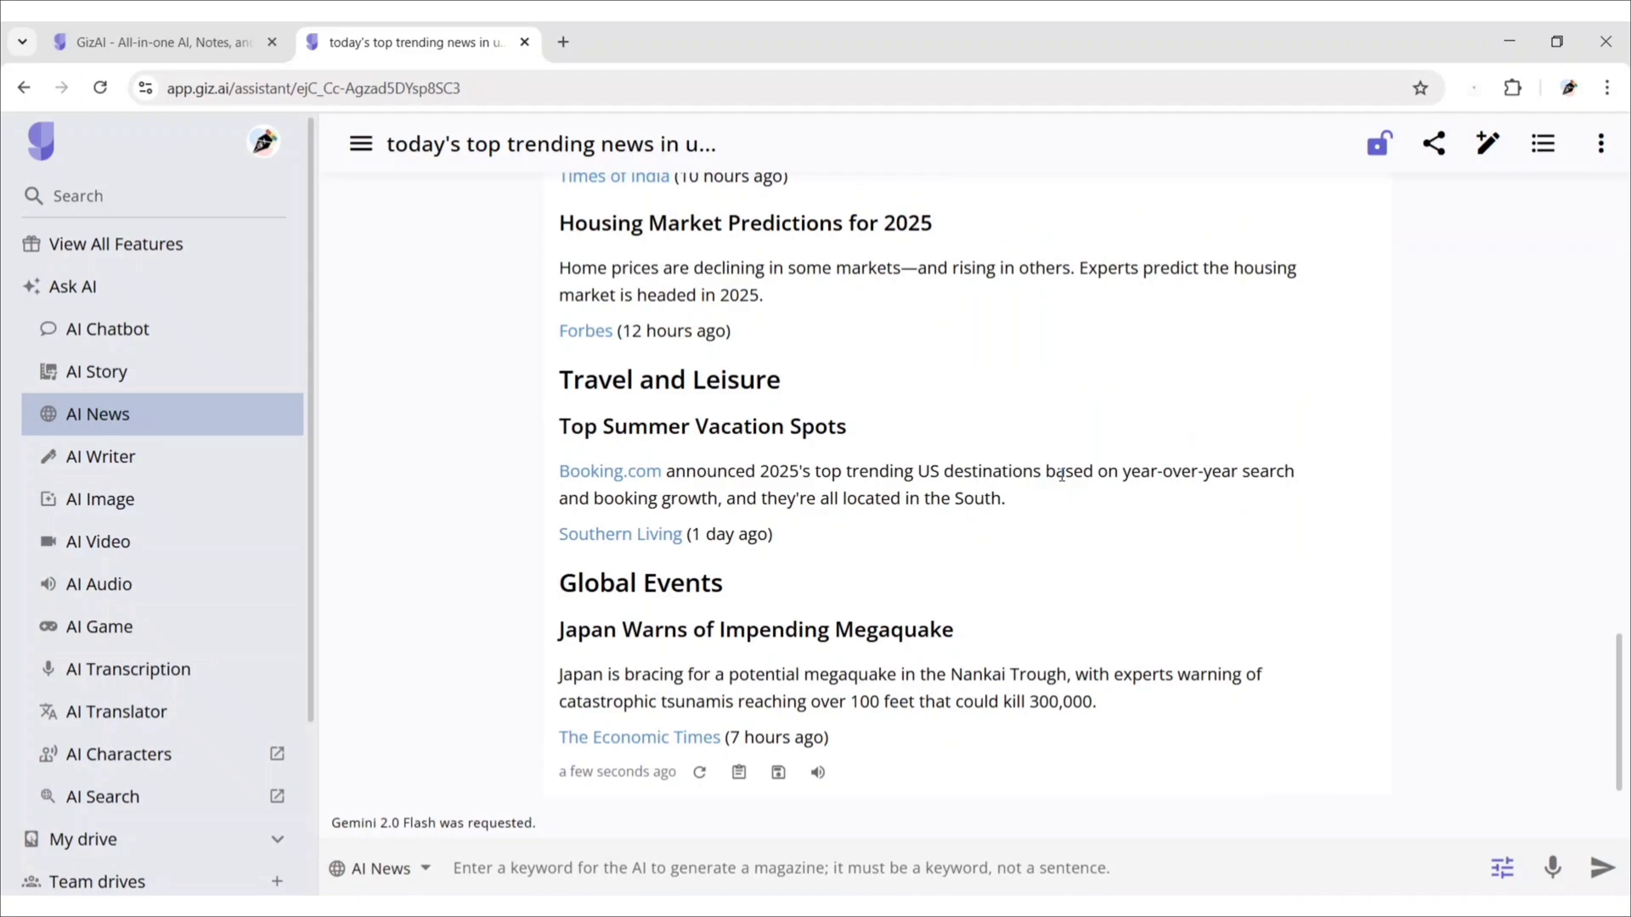
scroll(1376, 430, "up", 20)
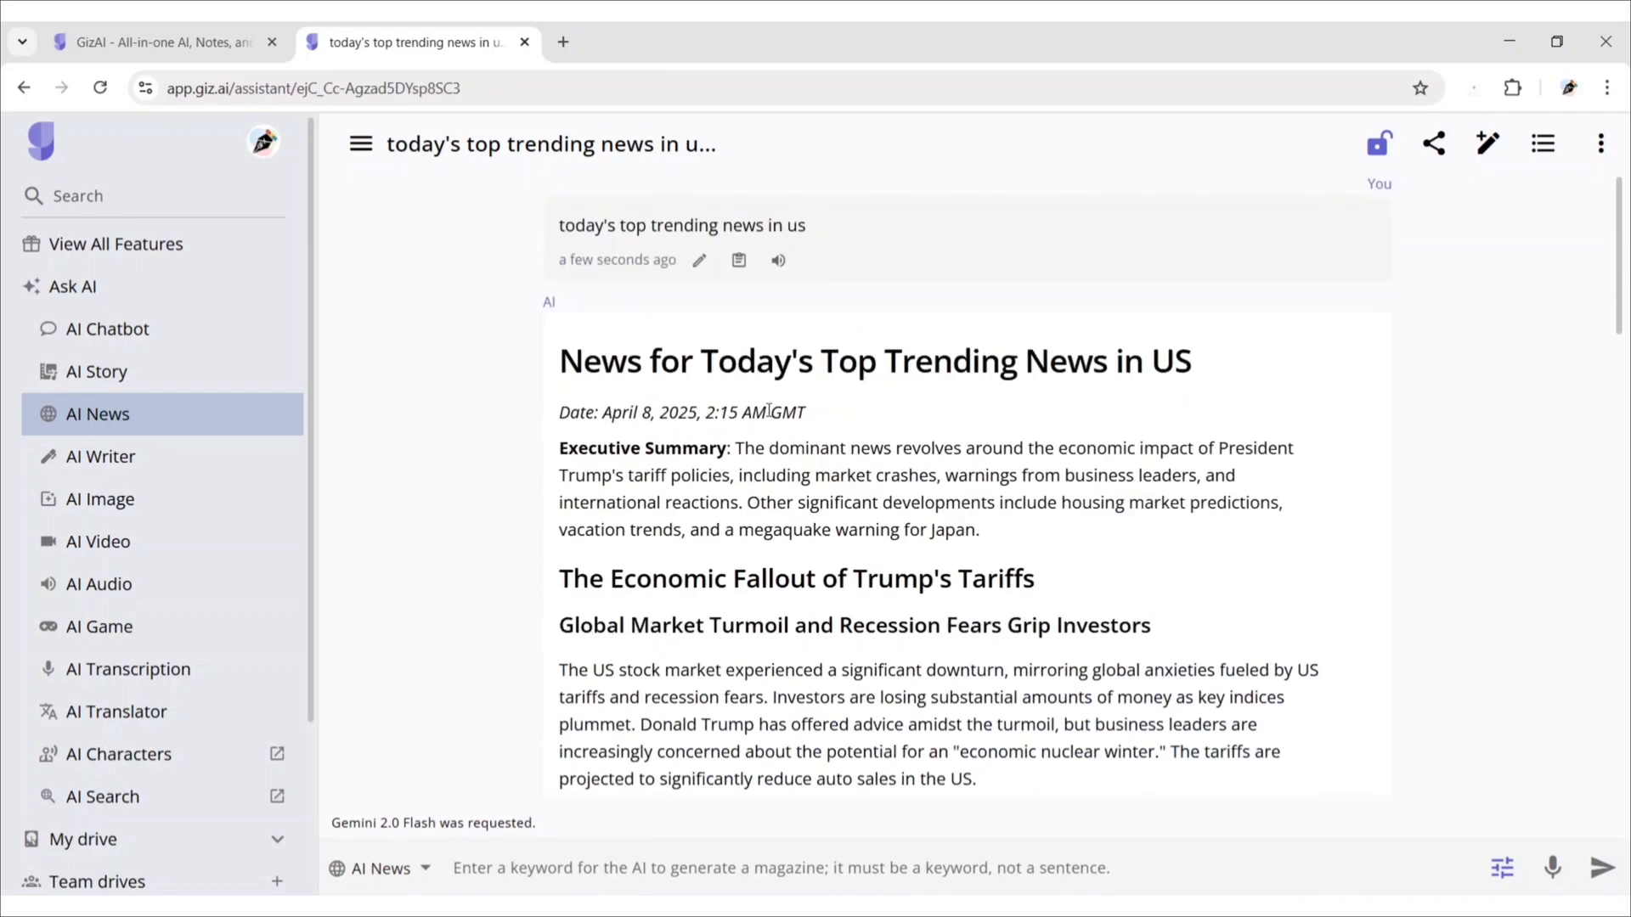
scroll(1200, 409, "down", 10)
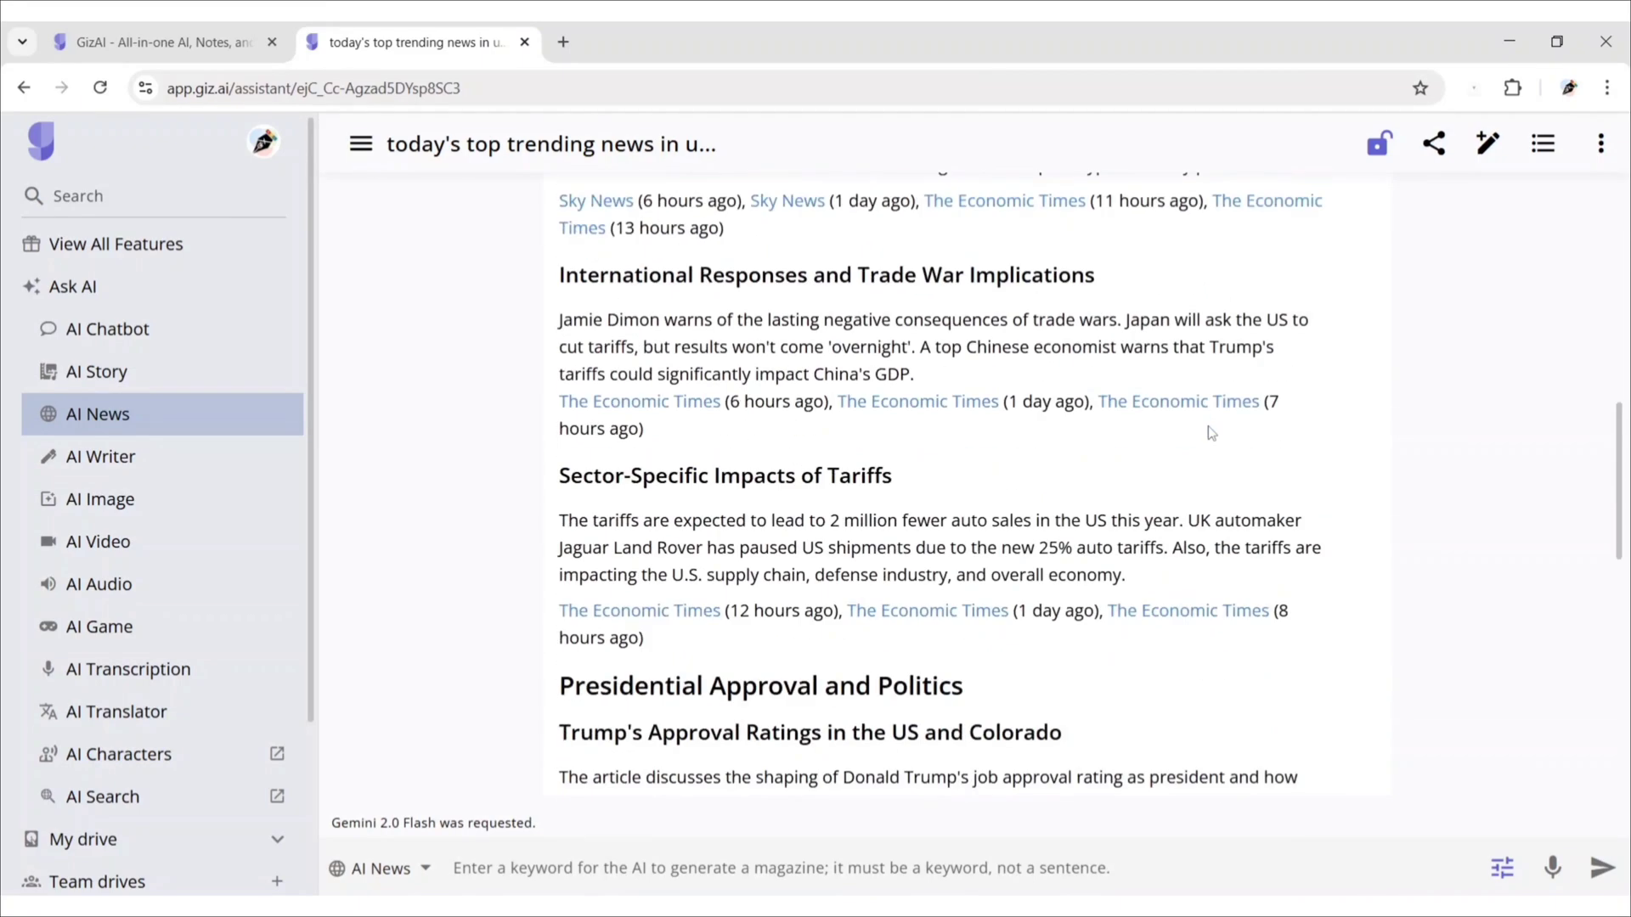
scroll(1210, 433, "down", 12)
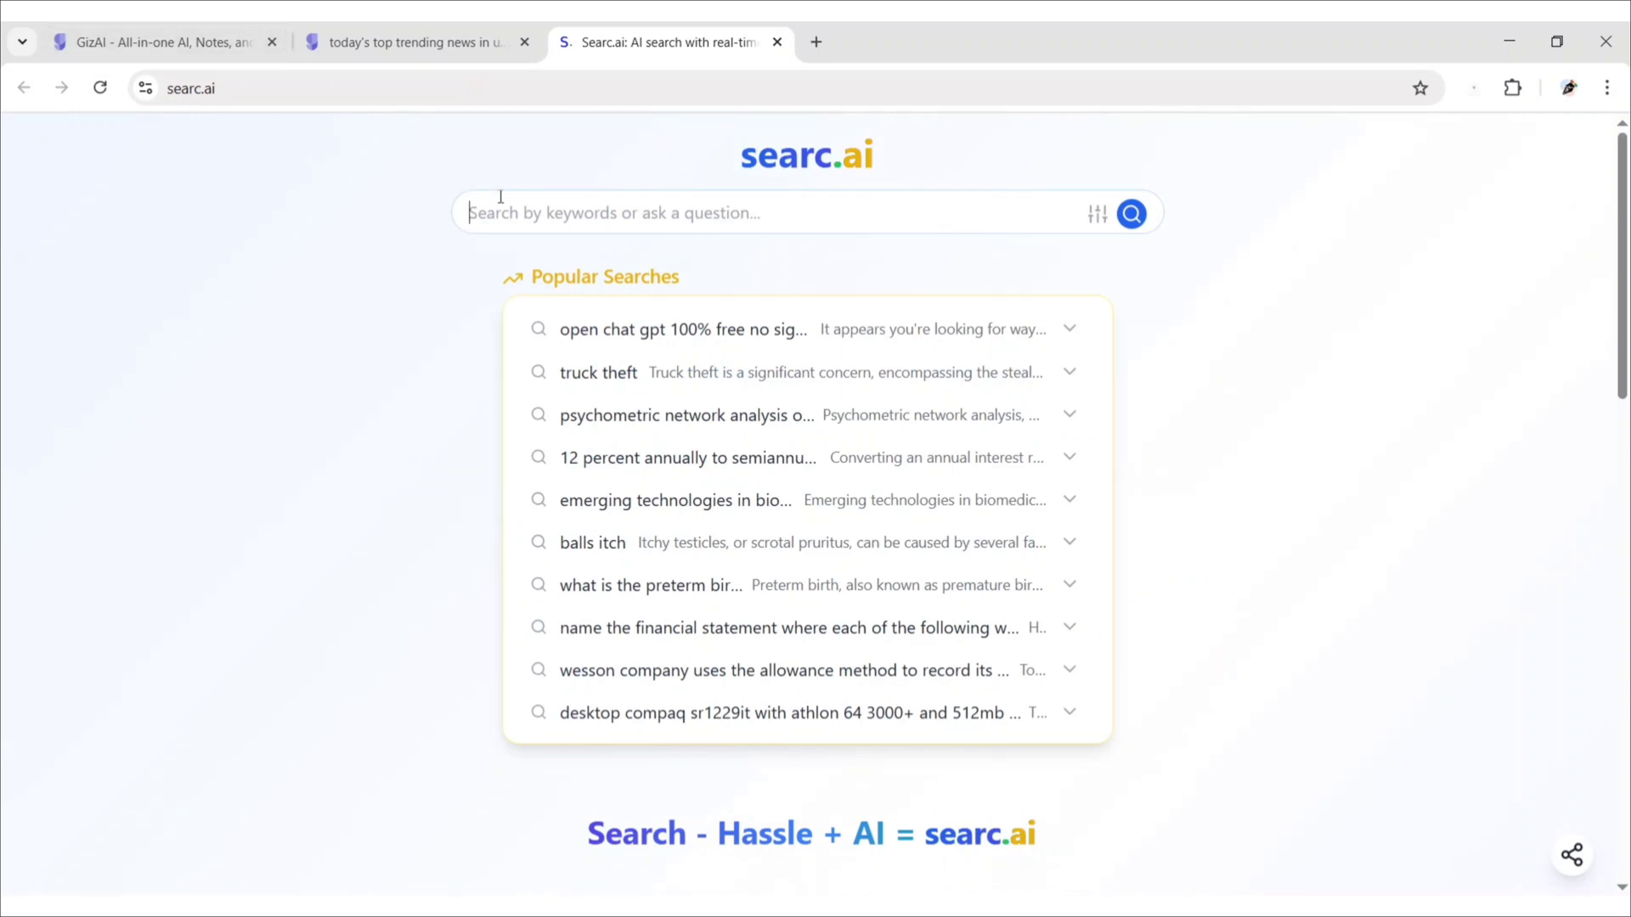
Search searc.ai for 'Today's US Stock Market Stats', review the results, then return to GizAI
type("To")
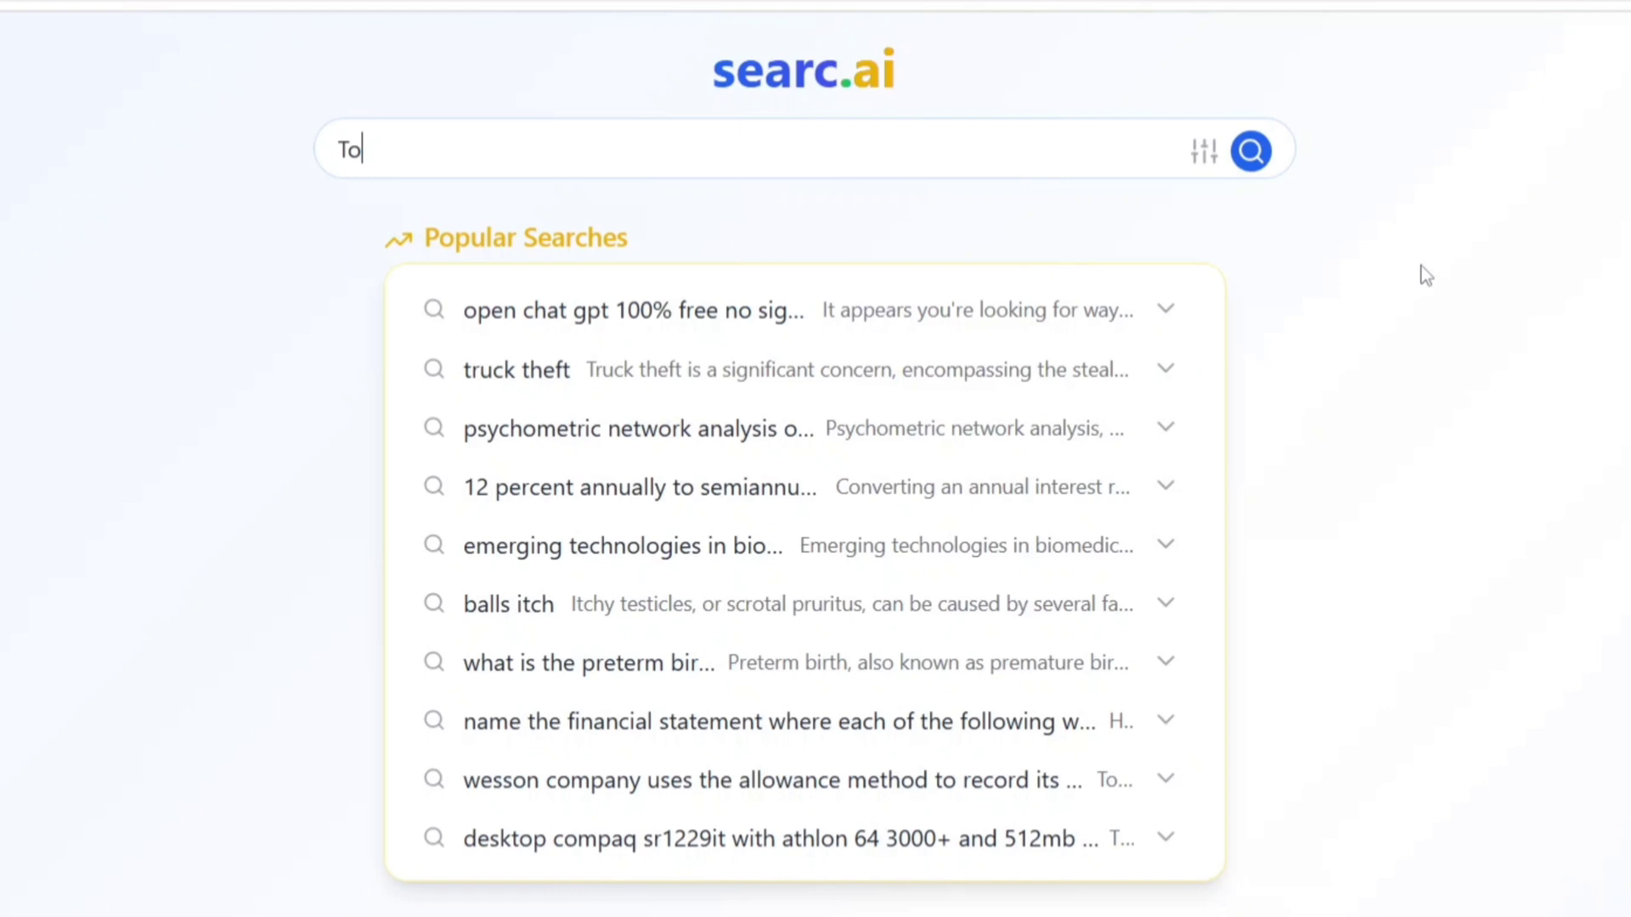
type("day's US")
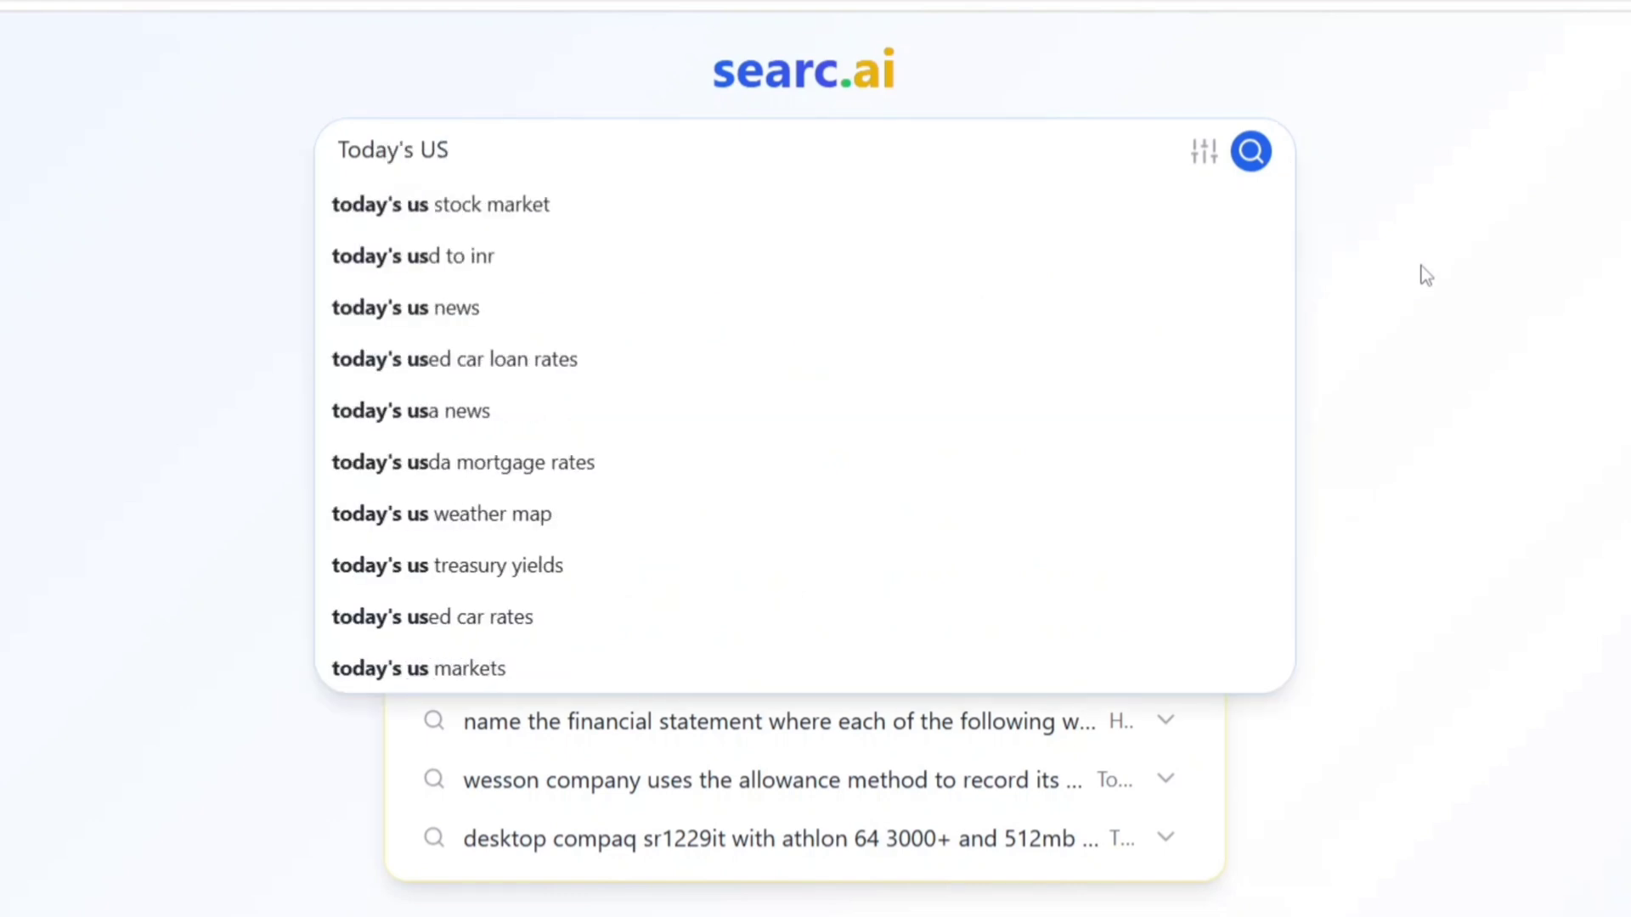
type(" Stock Market Stats")
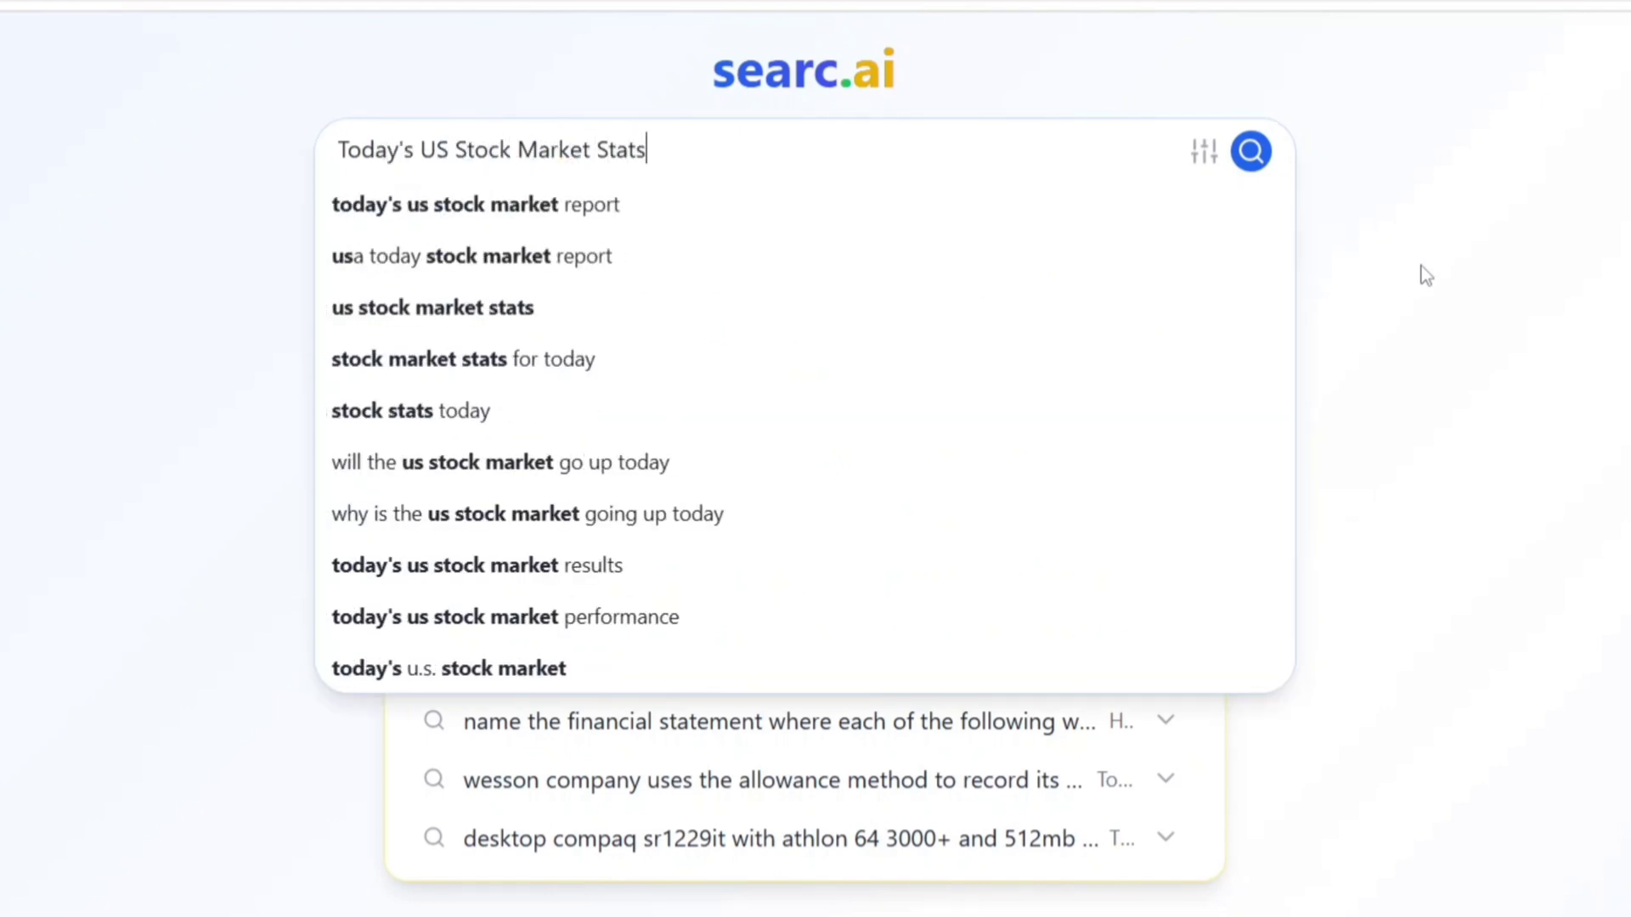
key("Return")
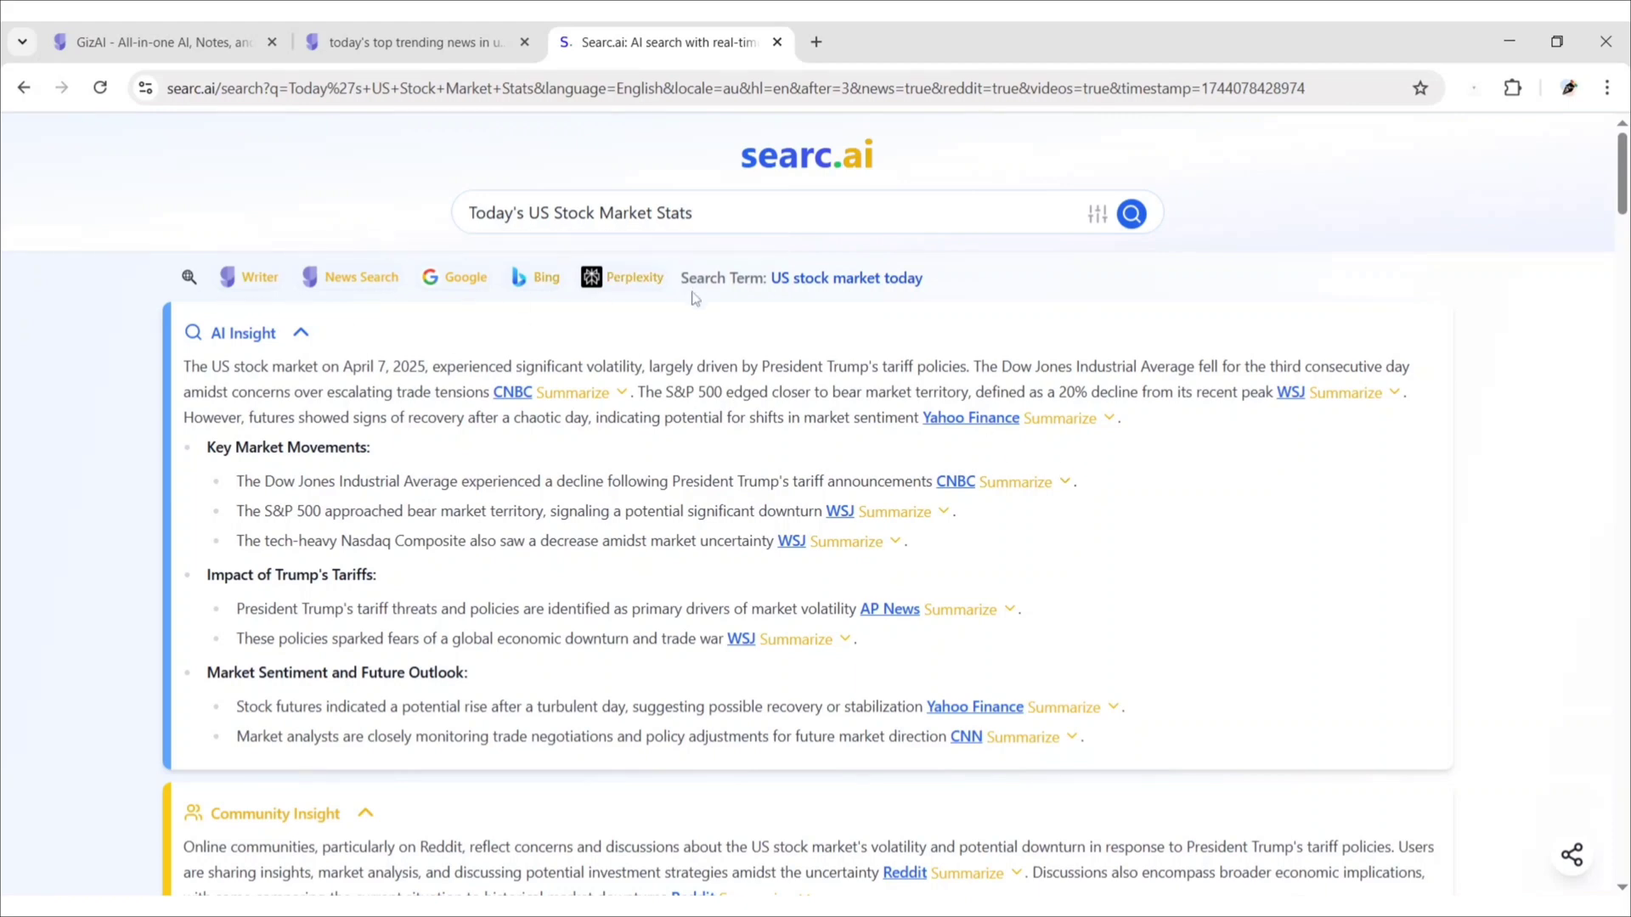
scroll(1138, 374, "down", 9)
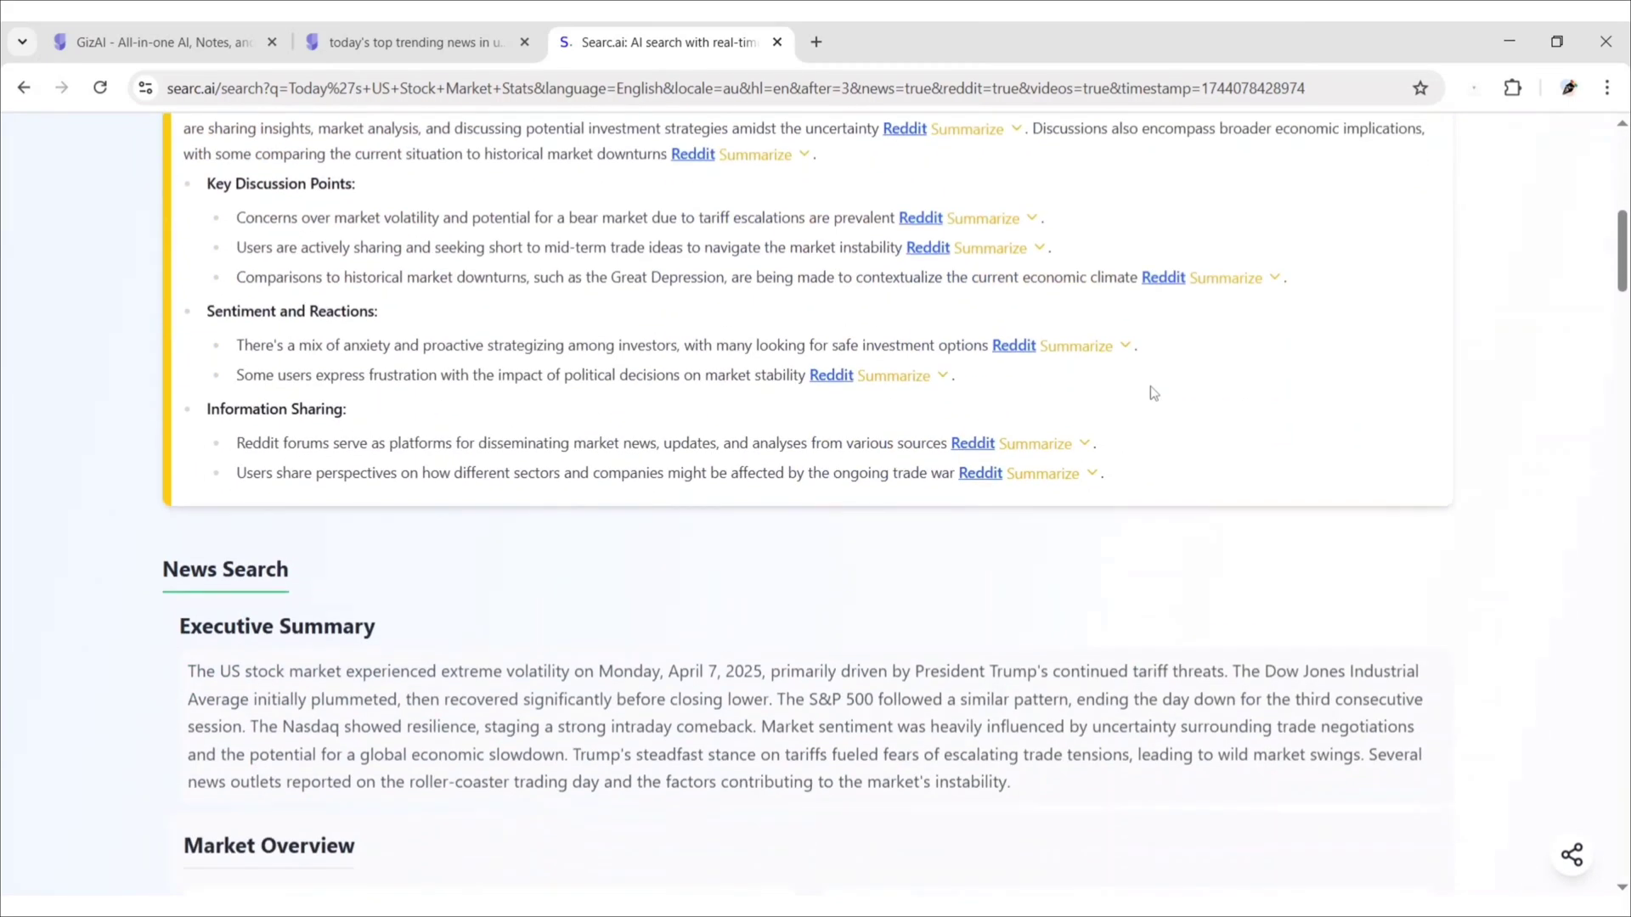
scroll(1138, 391, "up", 1)
scroll(1155, 382, "down", 3)
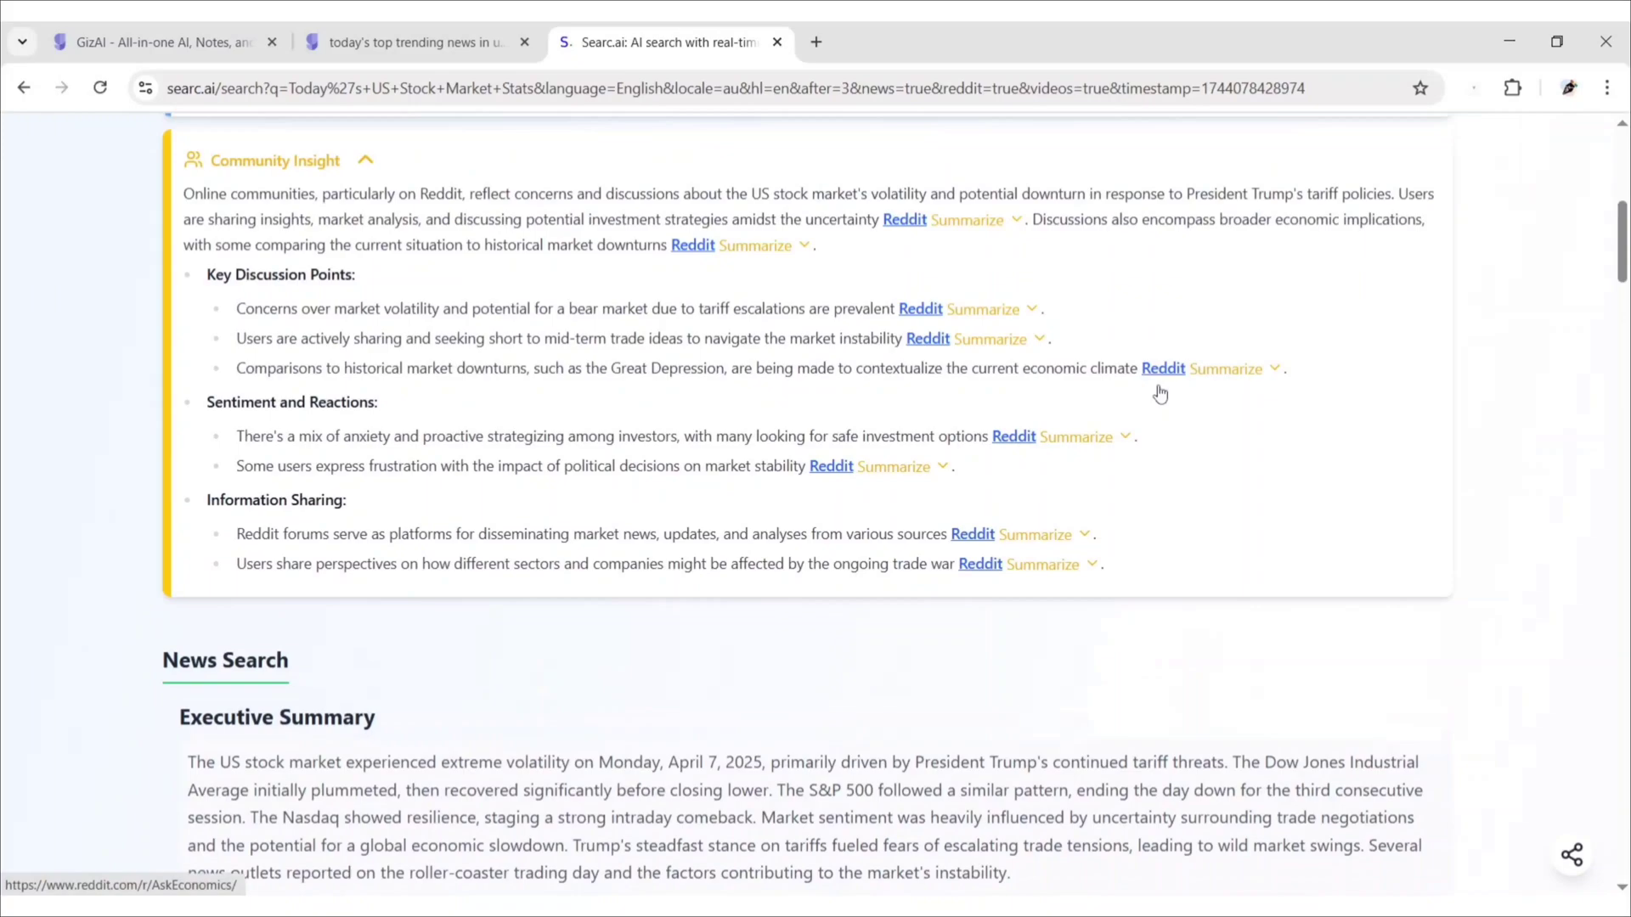
scroll(1158, 392, "down", 5)
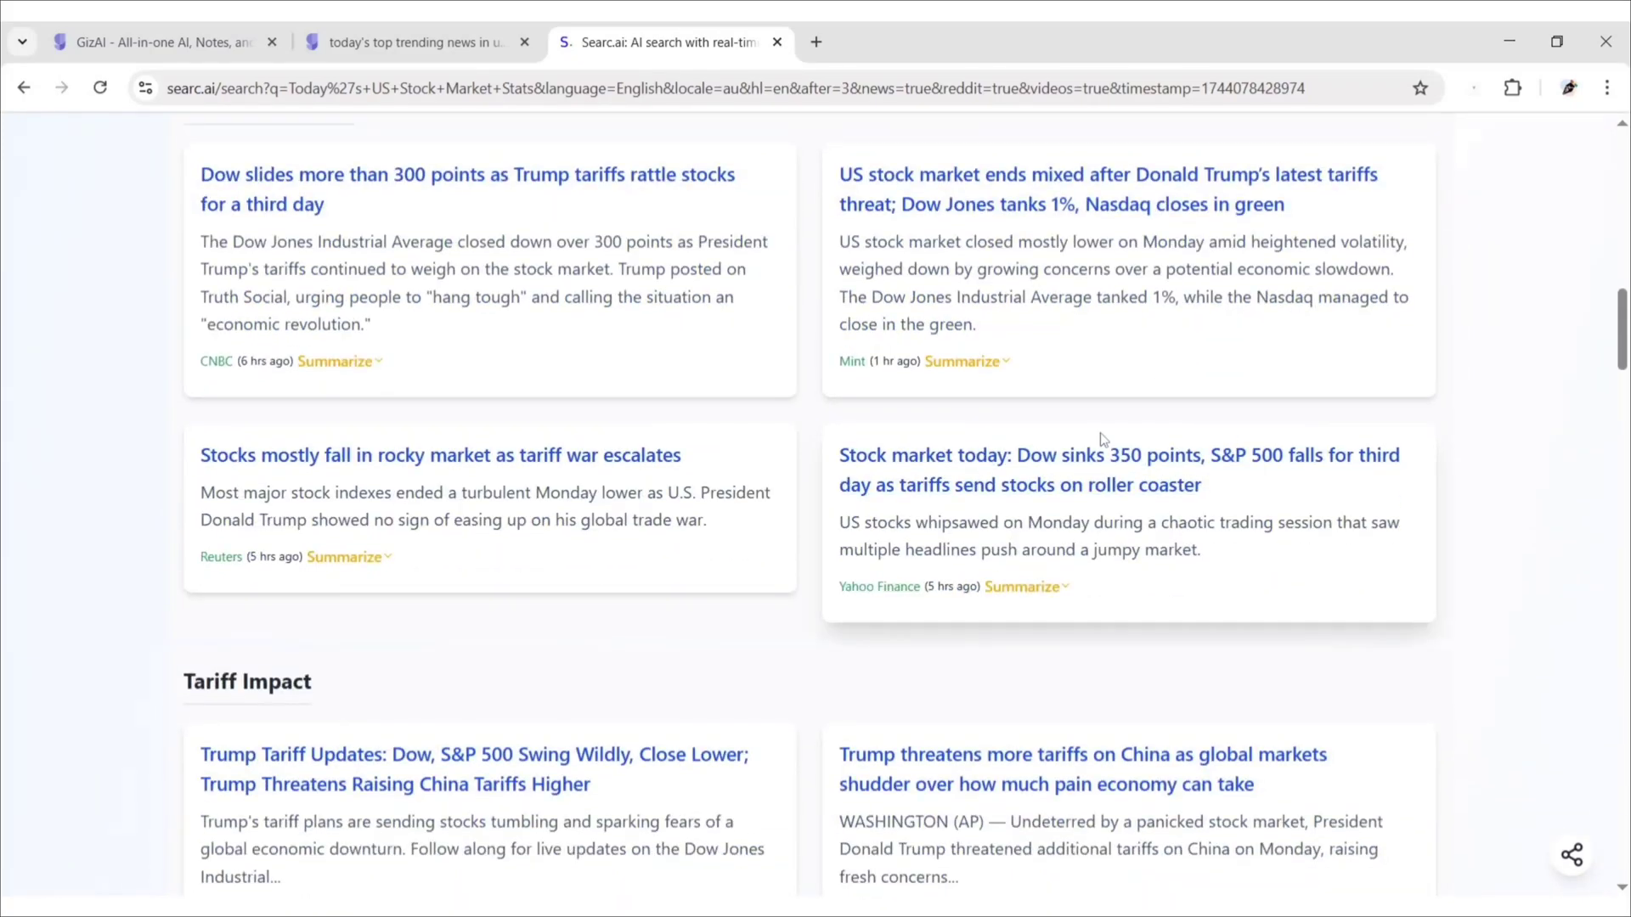
scroll(1102, 437, "down", 20)
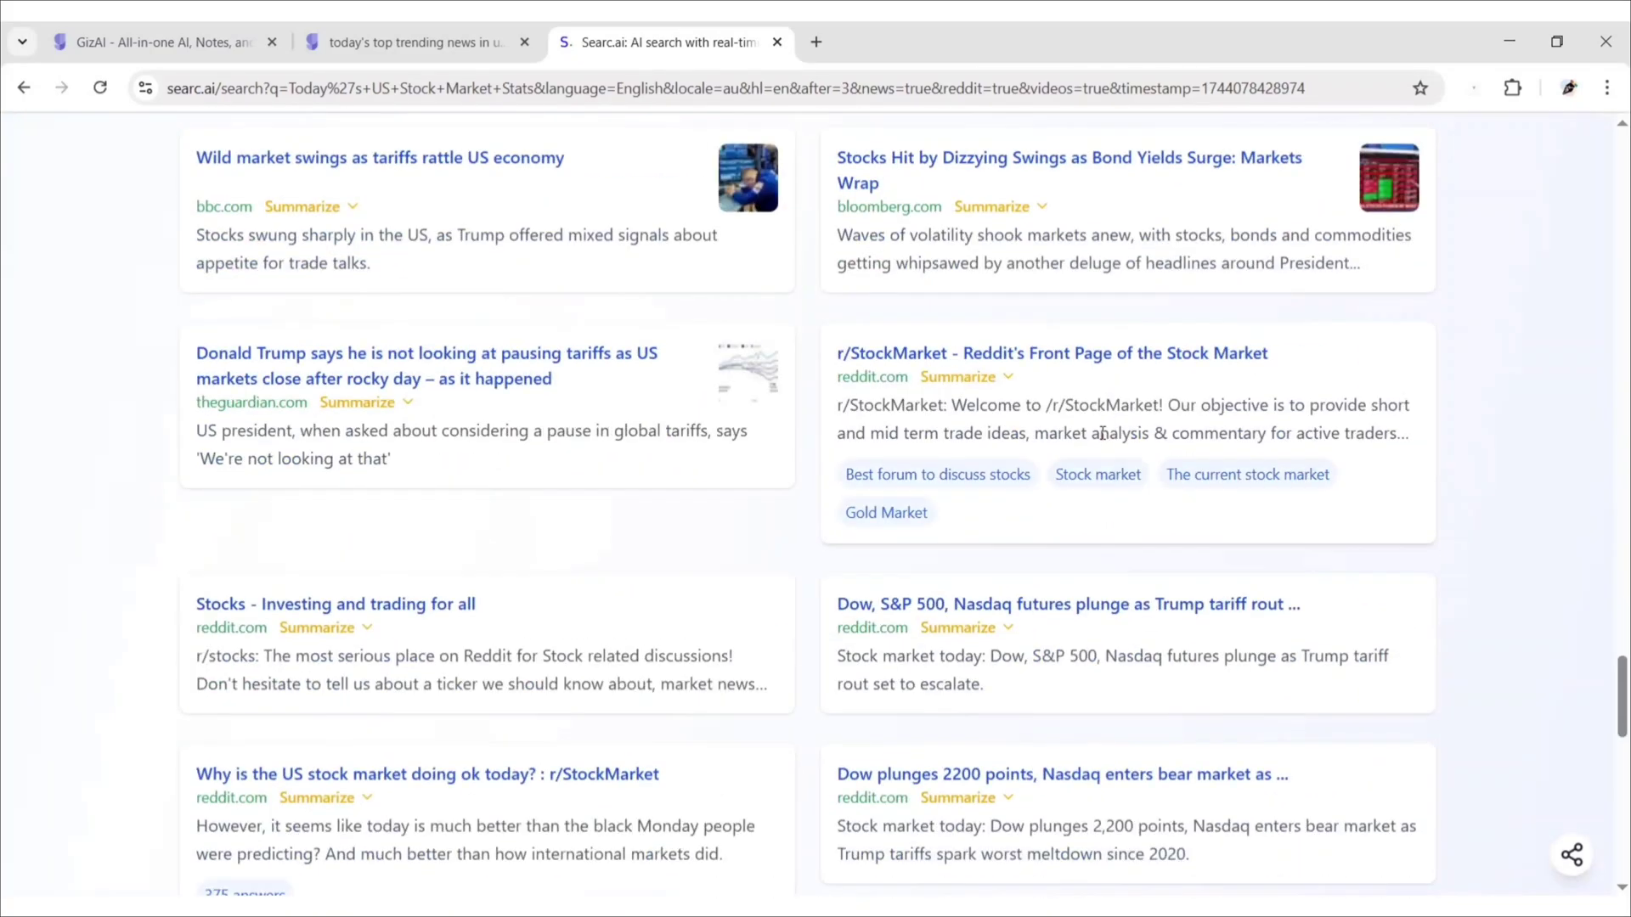
scroll(1101, 435, "down", 20)
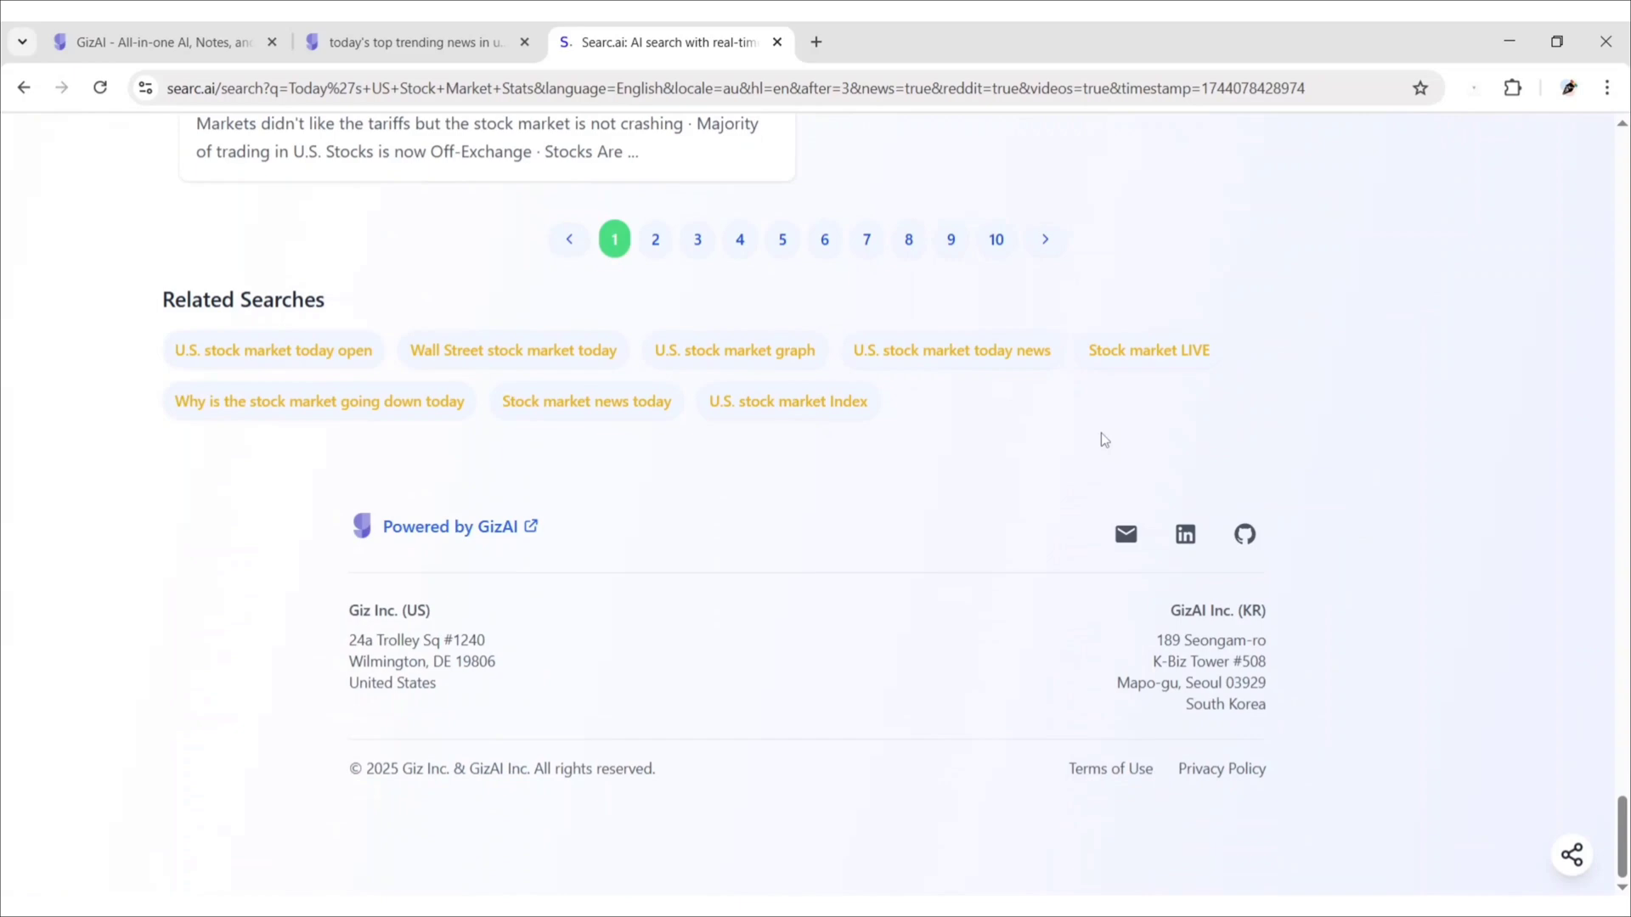
left_click(1621, 150)
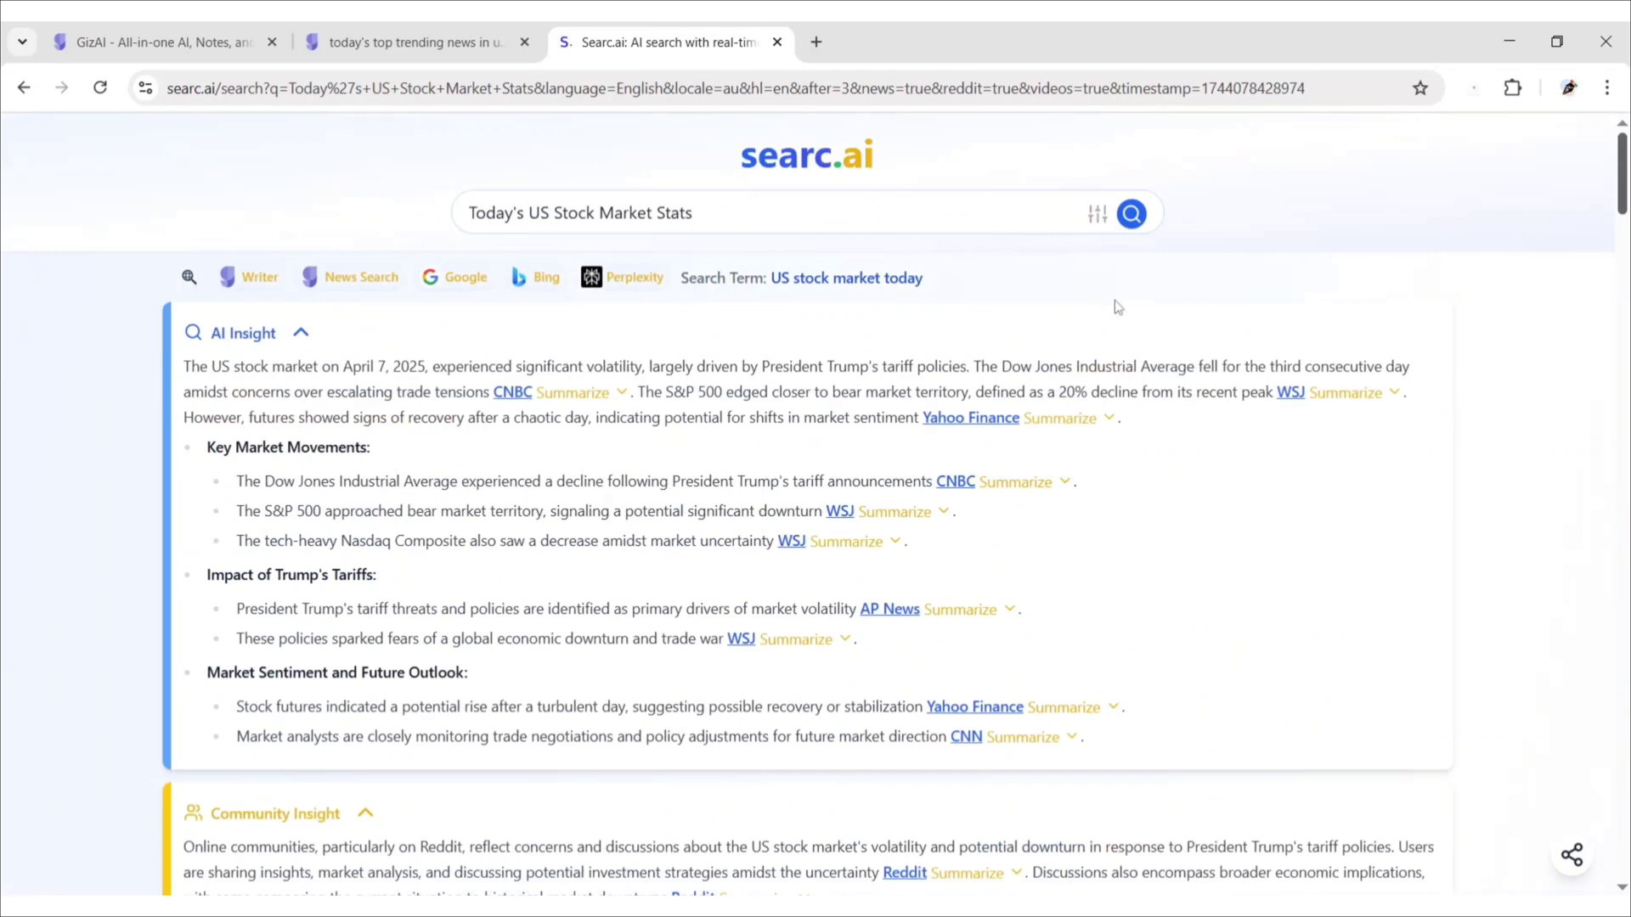
left_click(384, 44)
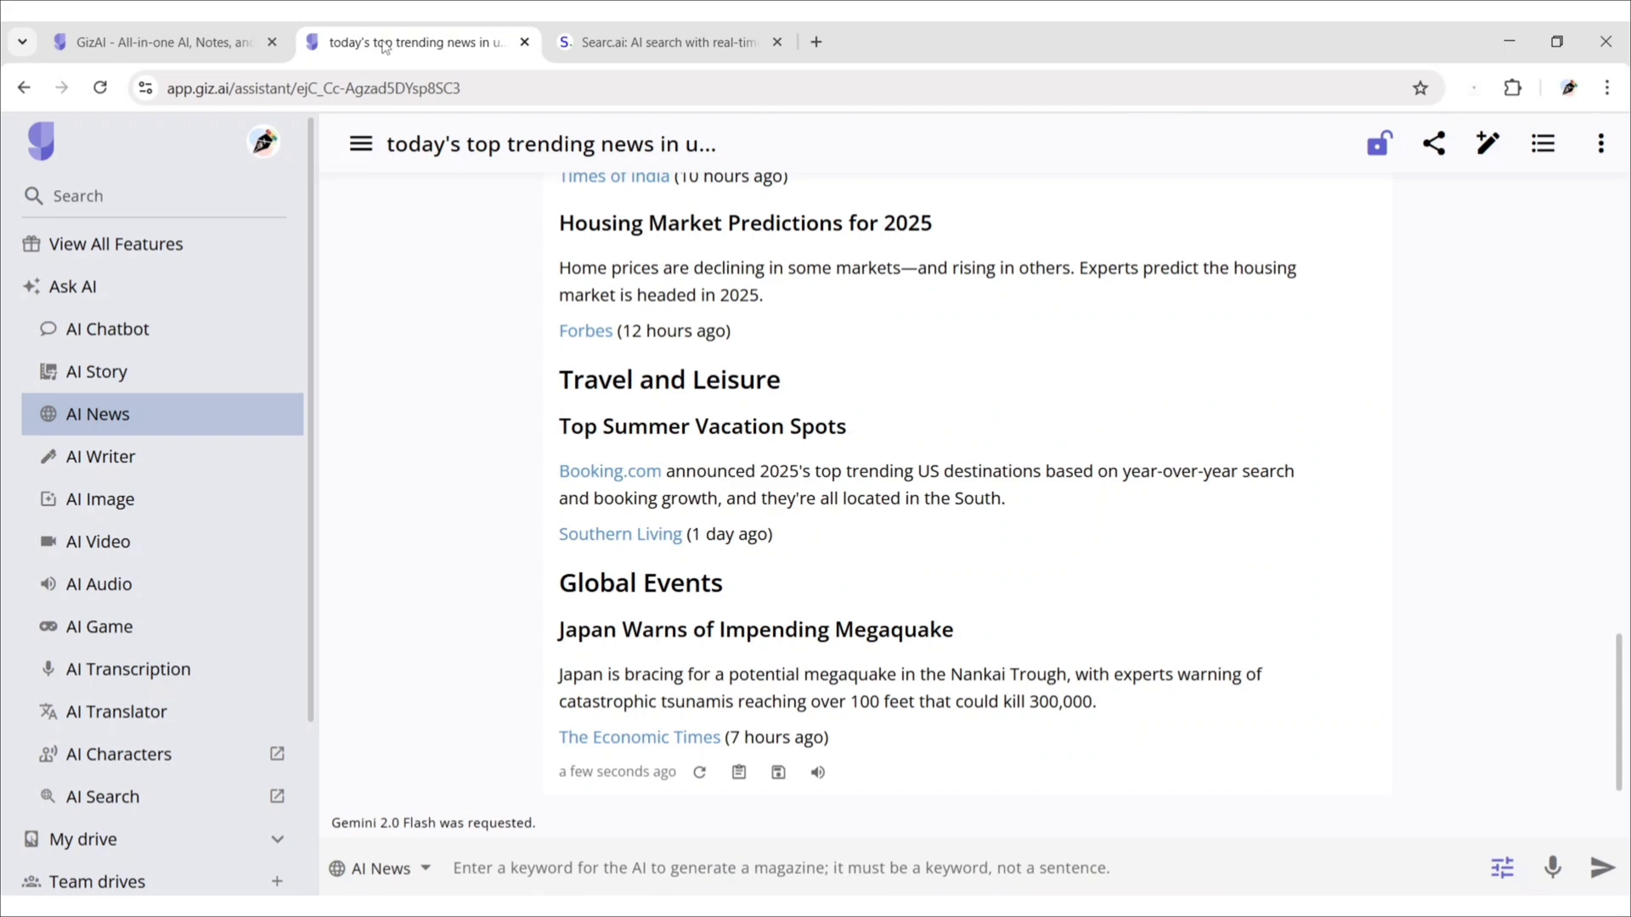
Start an AI Story with the cute rabbit JPG as reference image and paste the prompt
left_click(108, 382)
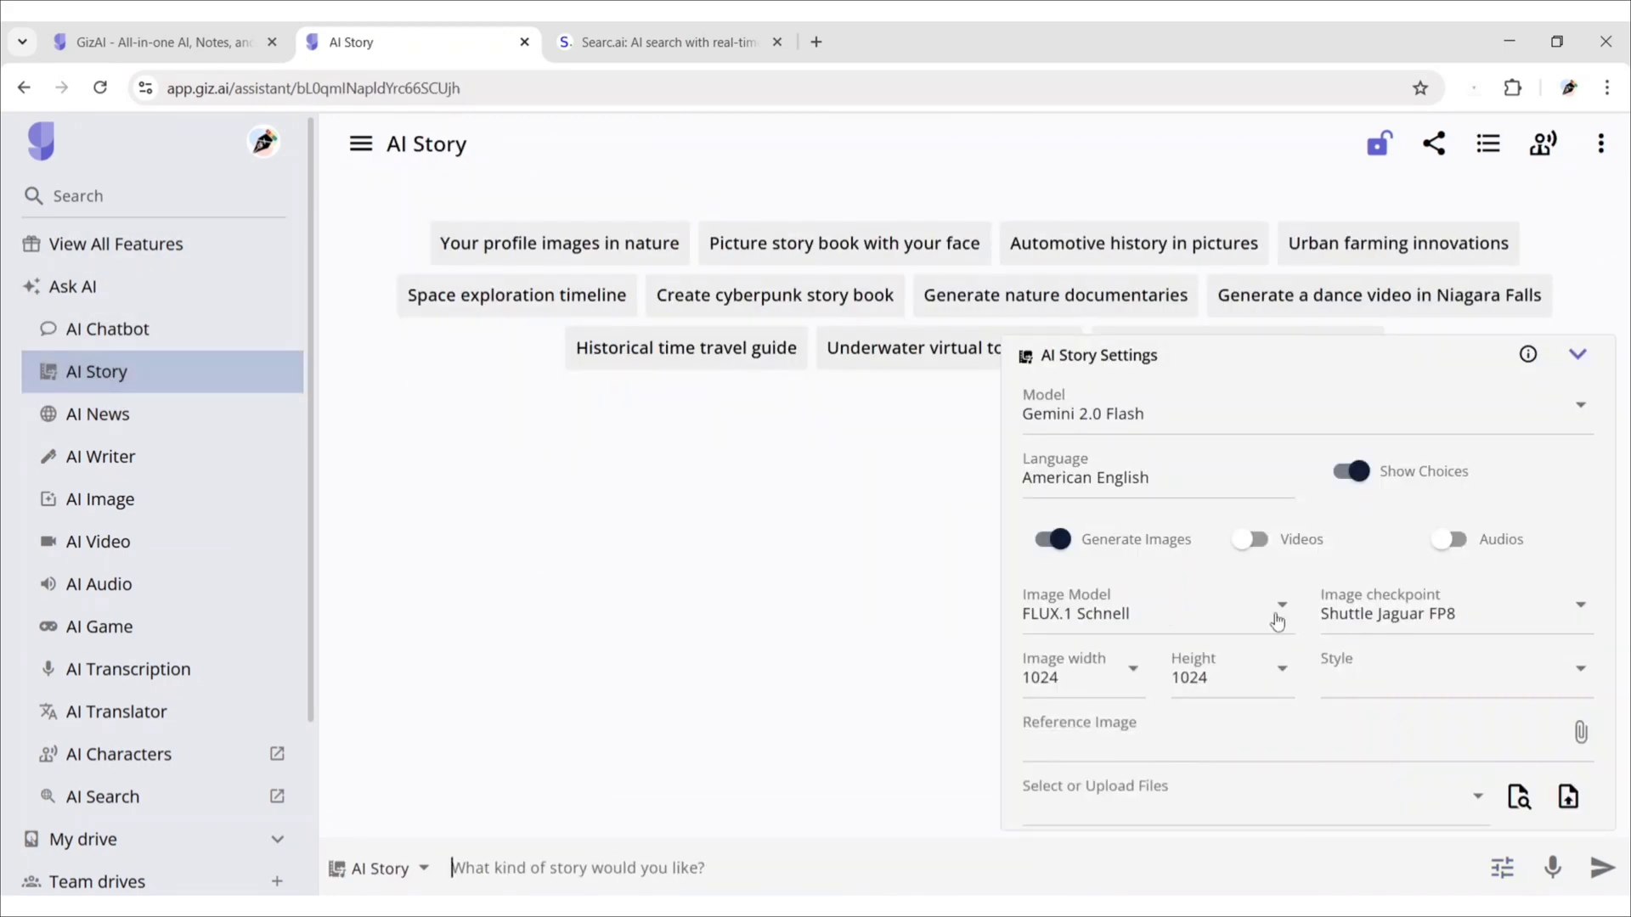
left_click(1580, 733)
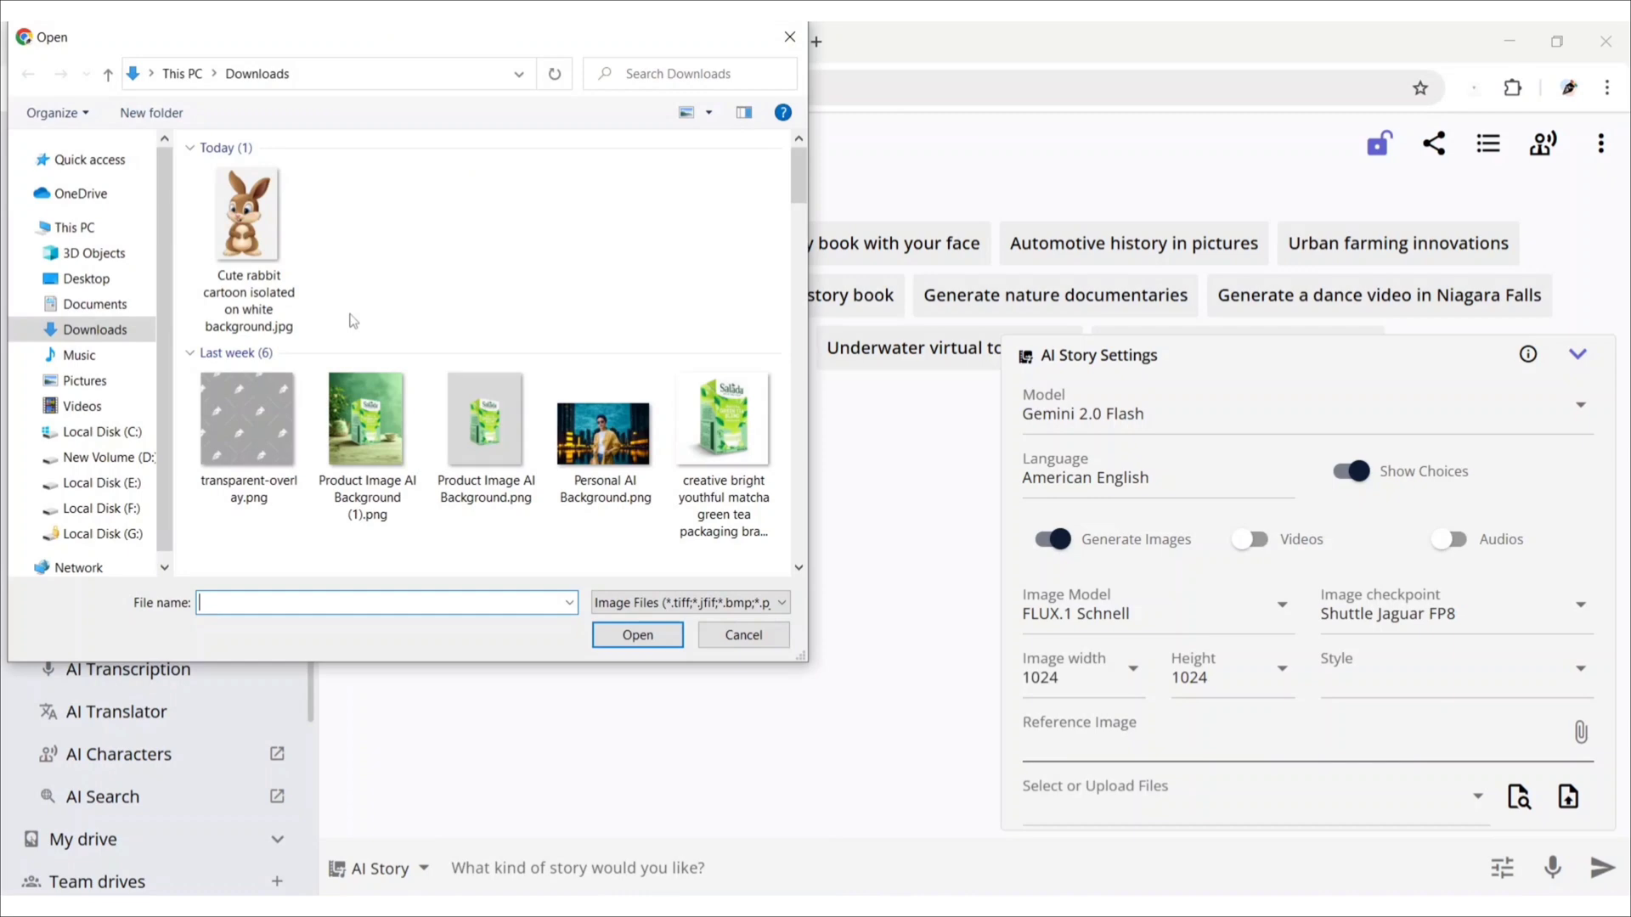
left_click(248, 246)
left_click(637, 635)
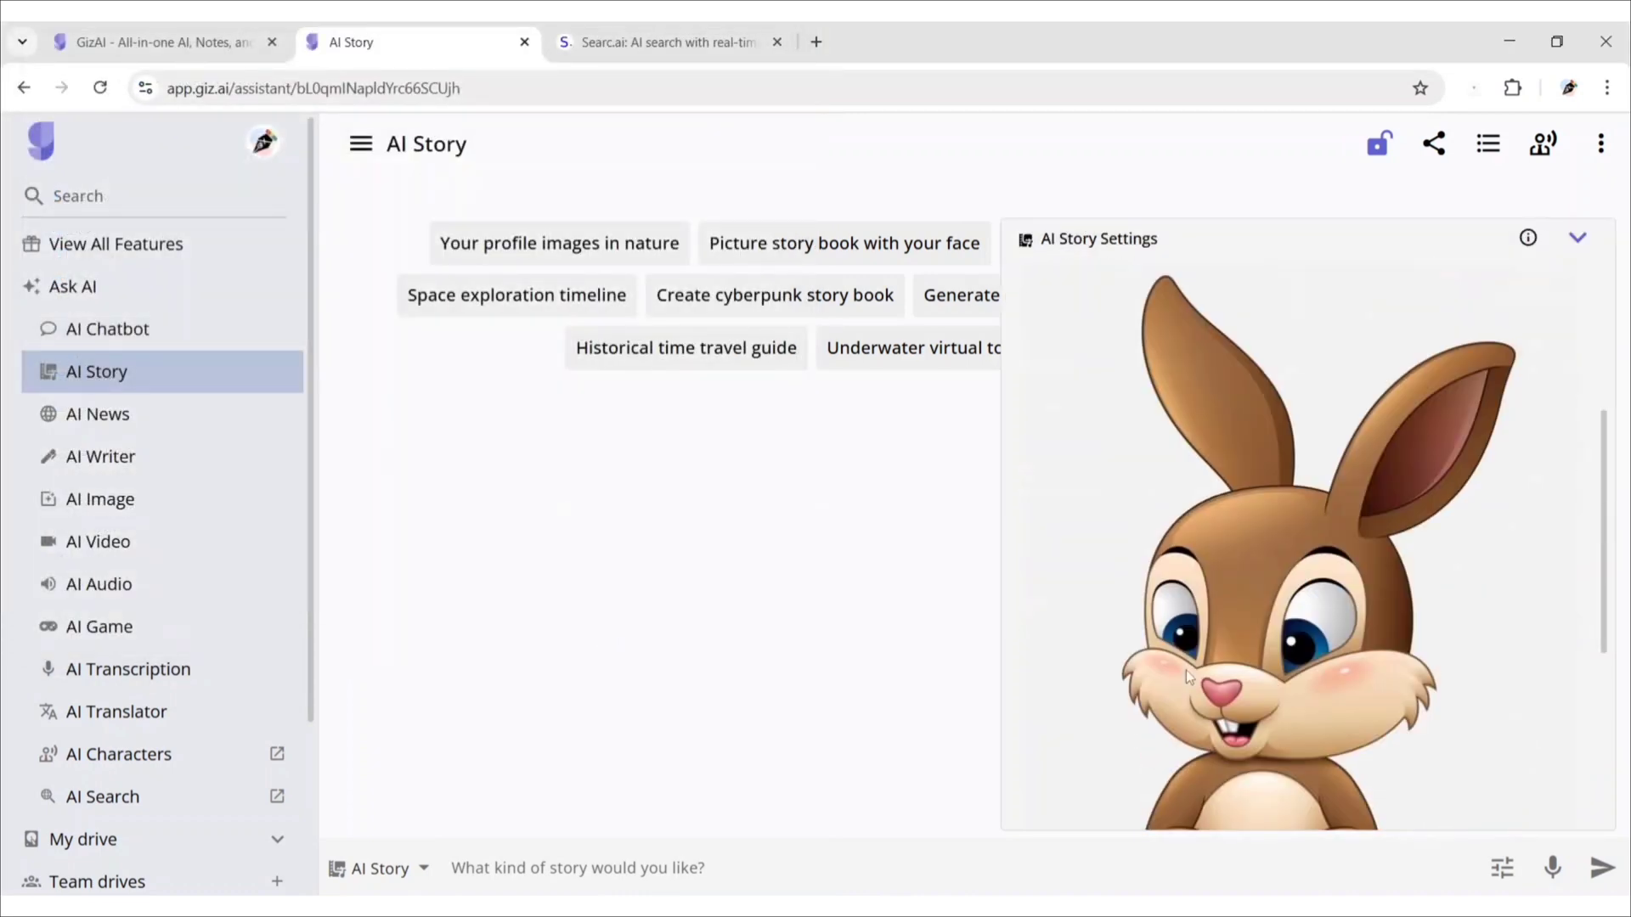
scroll(1186, 670, "down", 4)
left_click(602, 868)
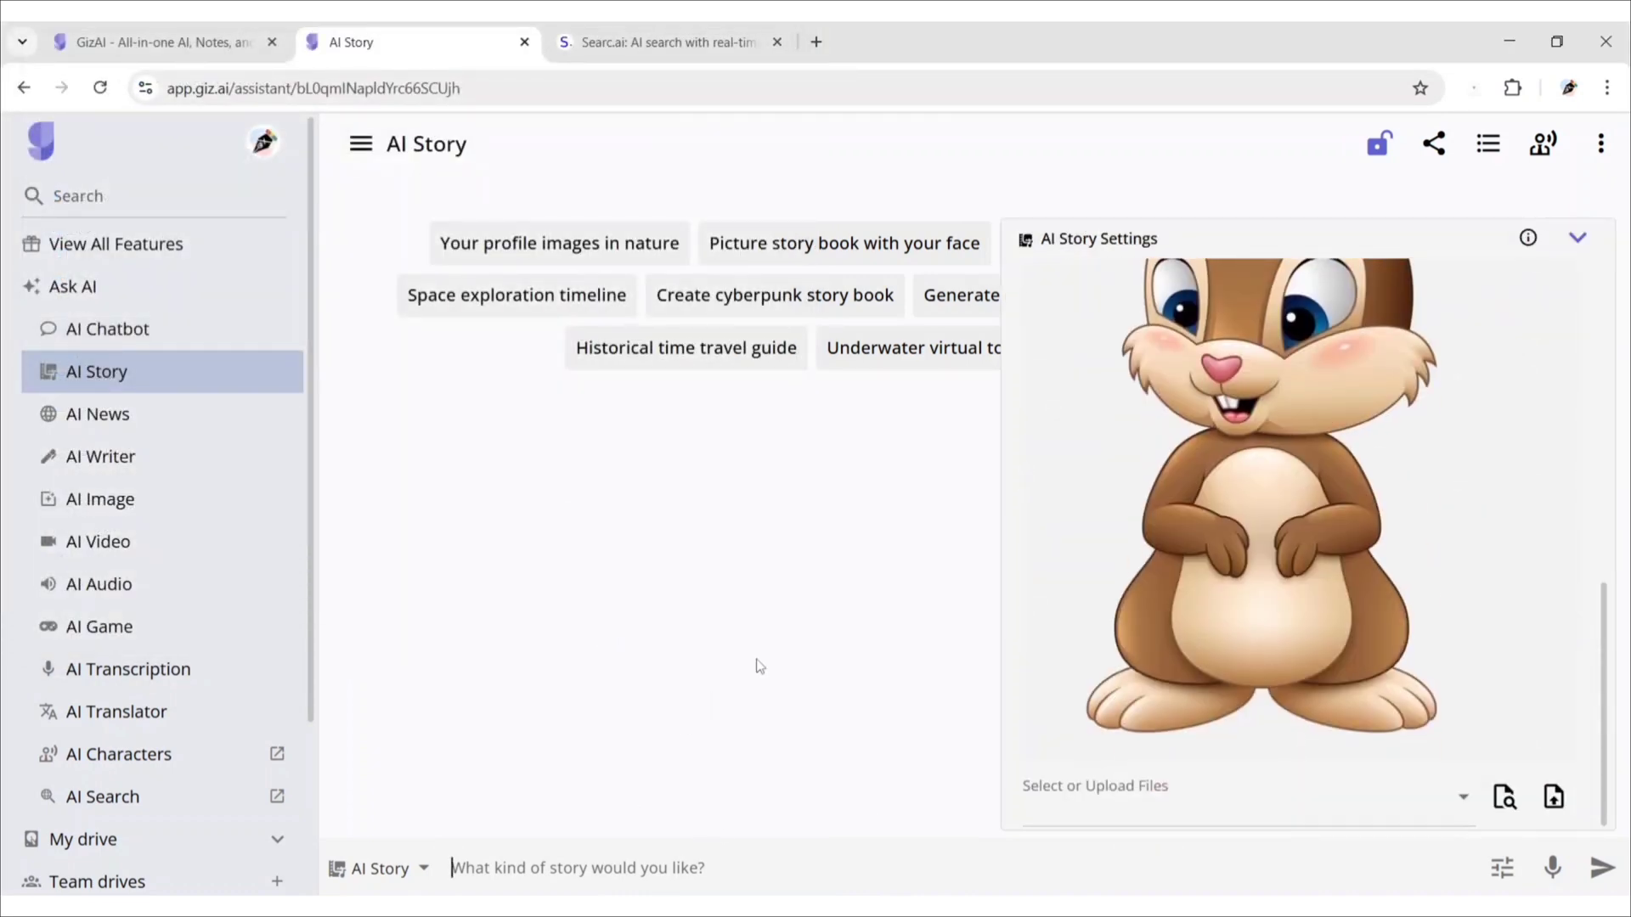
type("Create a story about a rabbit going on an adventure on a farm in a 3D cartoon animation style. Generate an image for each scene, incorporating my image.")
Submit the rabbit prompt and read through Barnaby's illustrated farm adventure story
left_click(1602, 867)
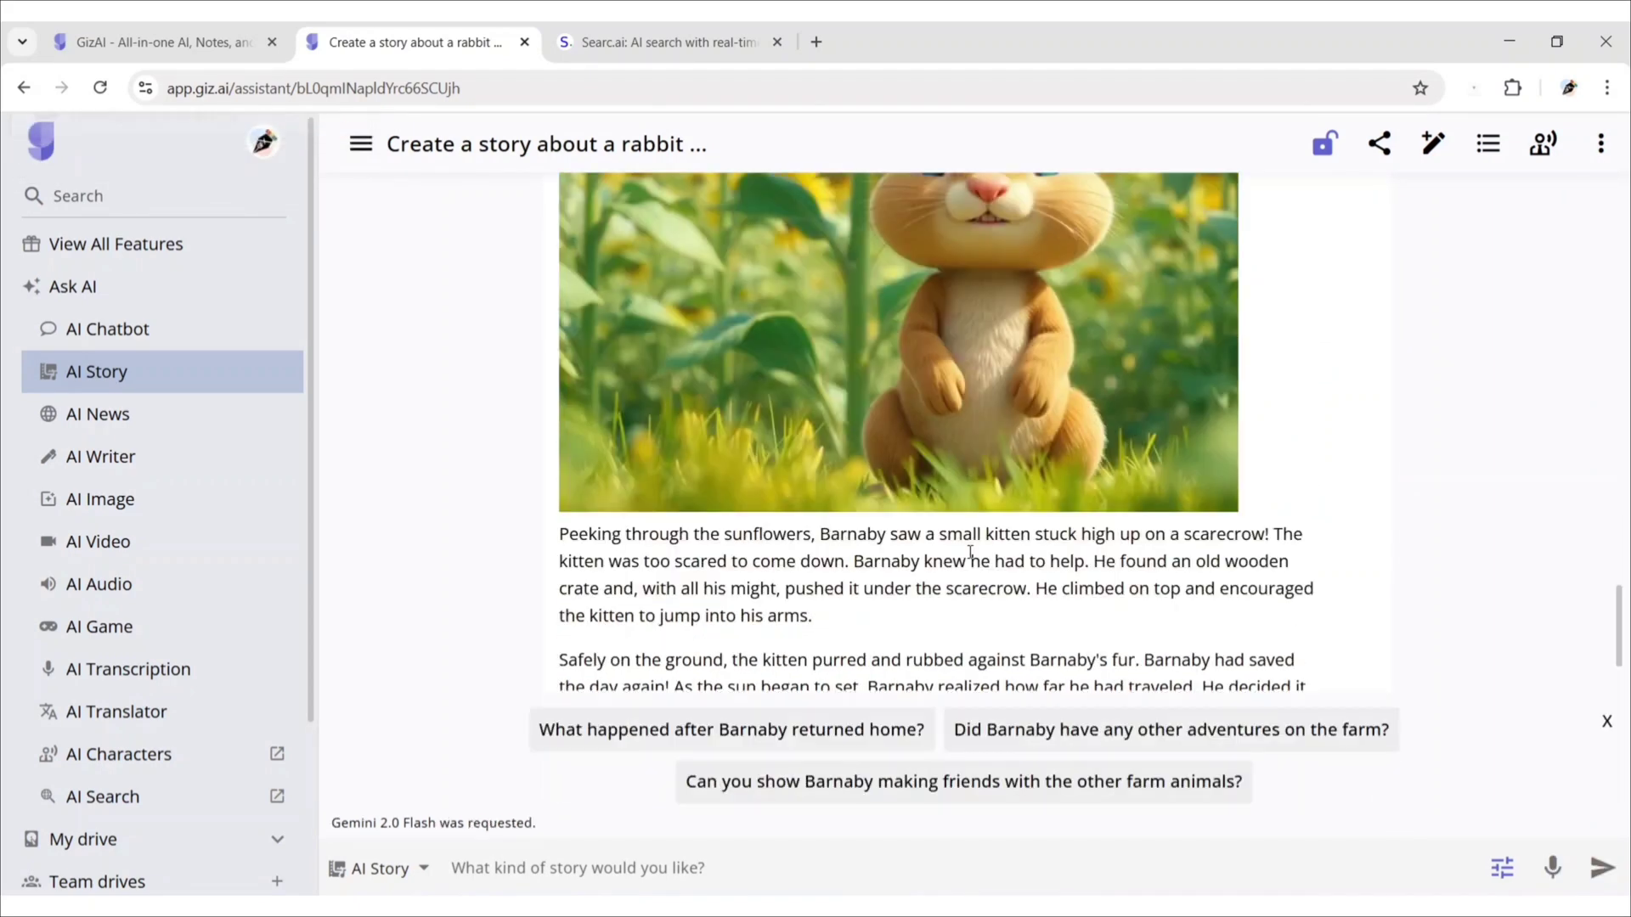
scroll(970, 553, "up", 20)
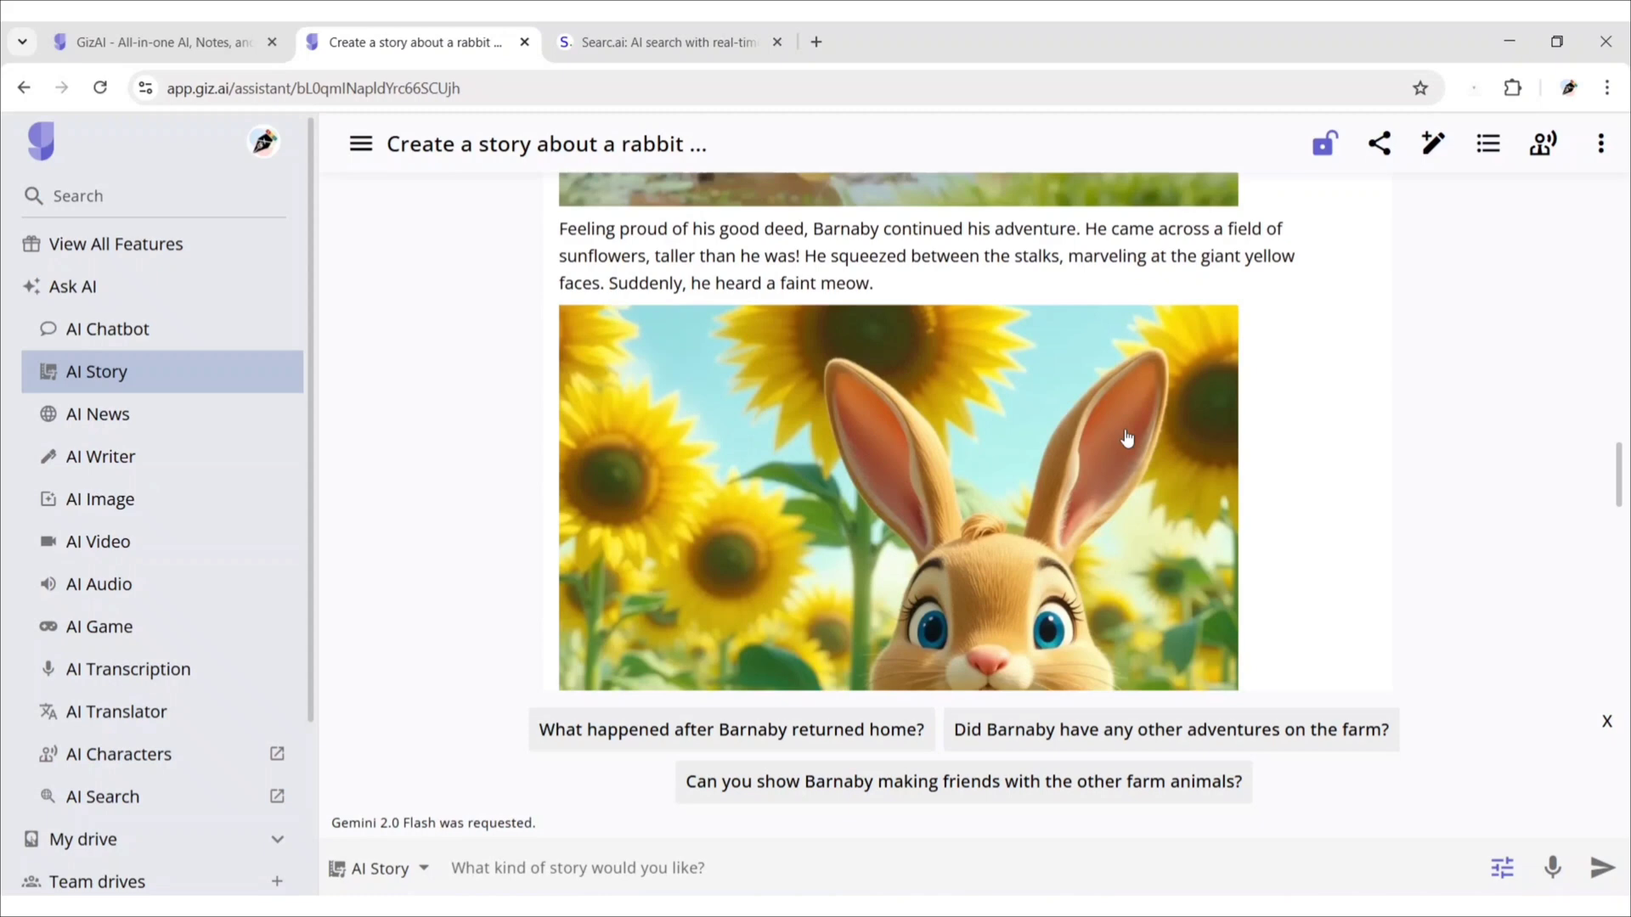
scroll(1459, 384, "down", 7)
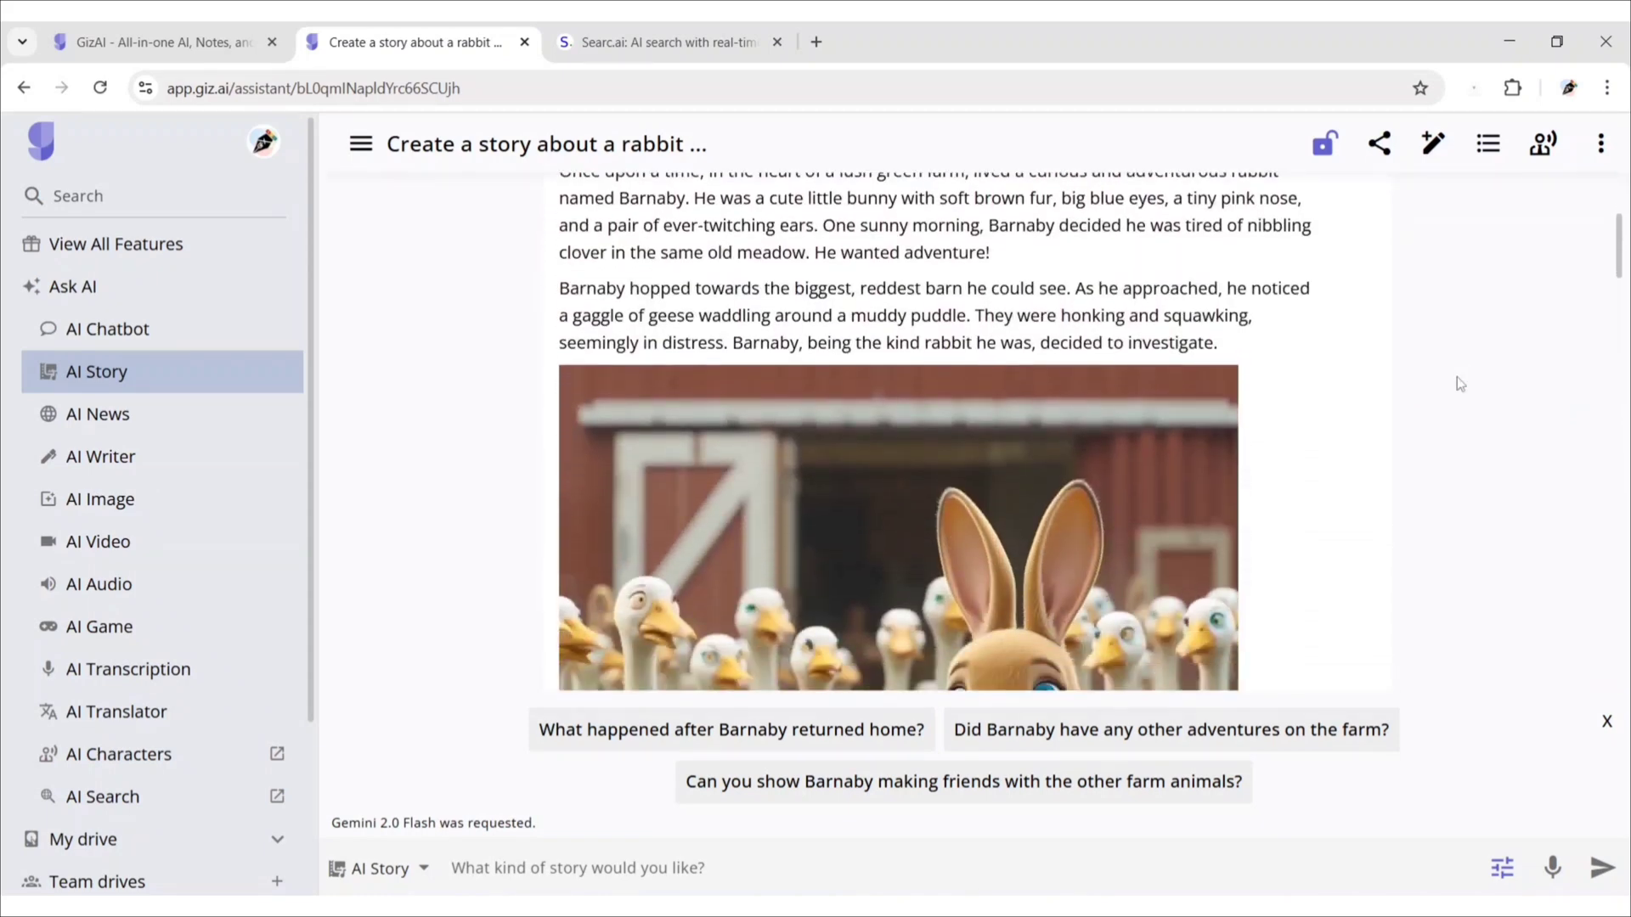
scroll(1456, 379, "down", 7)
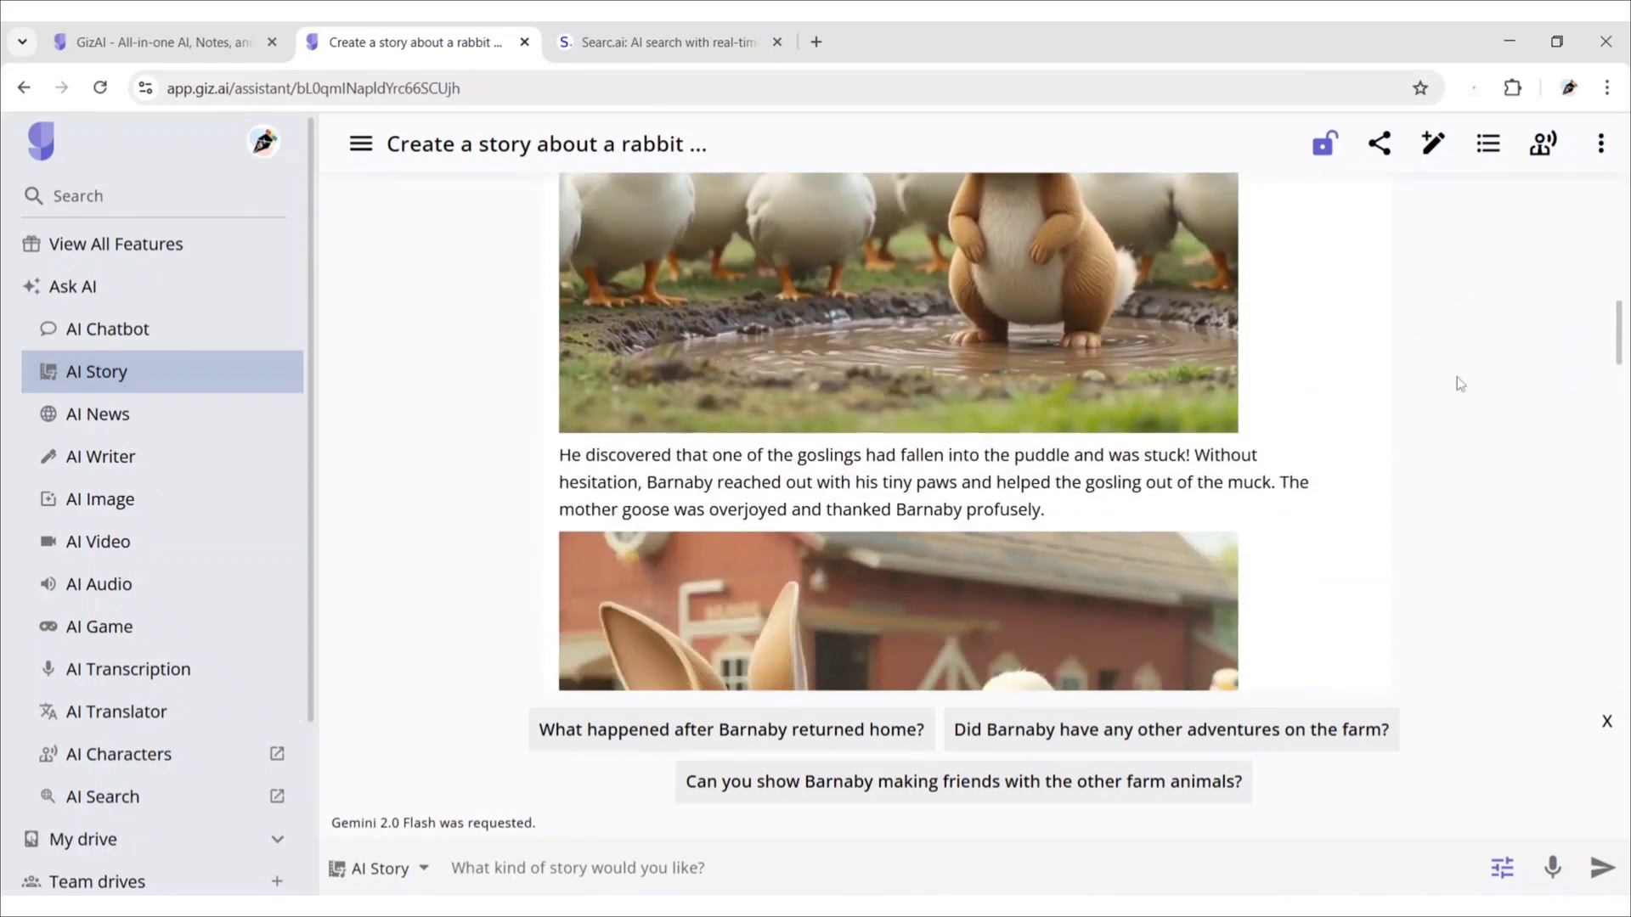
scroll(1456, 384, "down", 8)
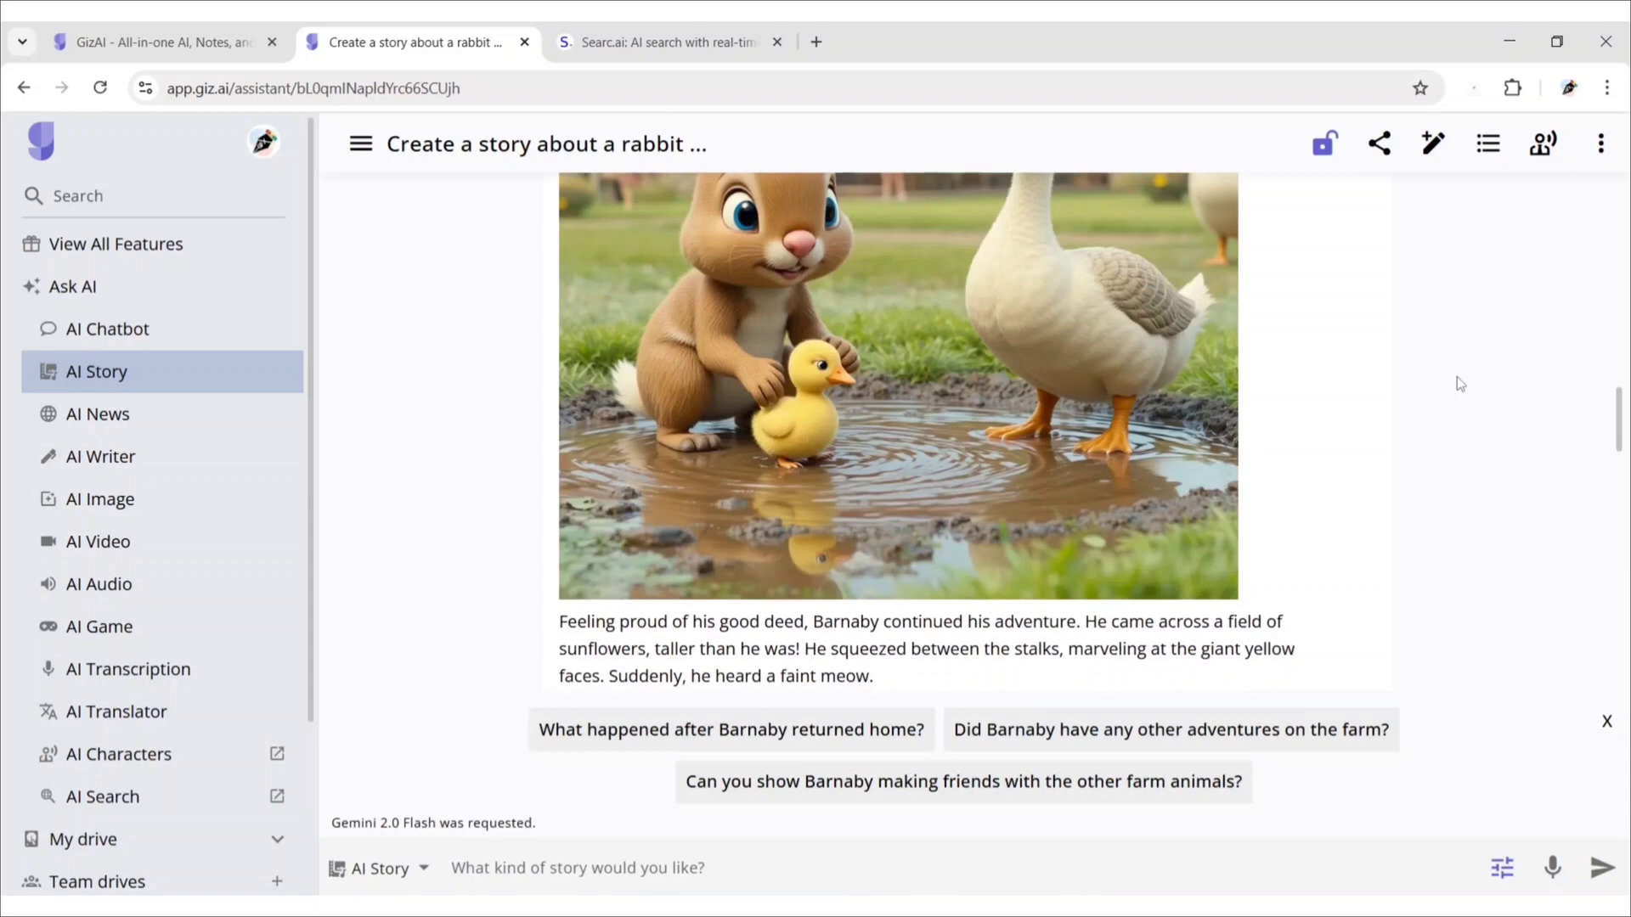
scroll(1456, 384, "down", 8)
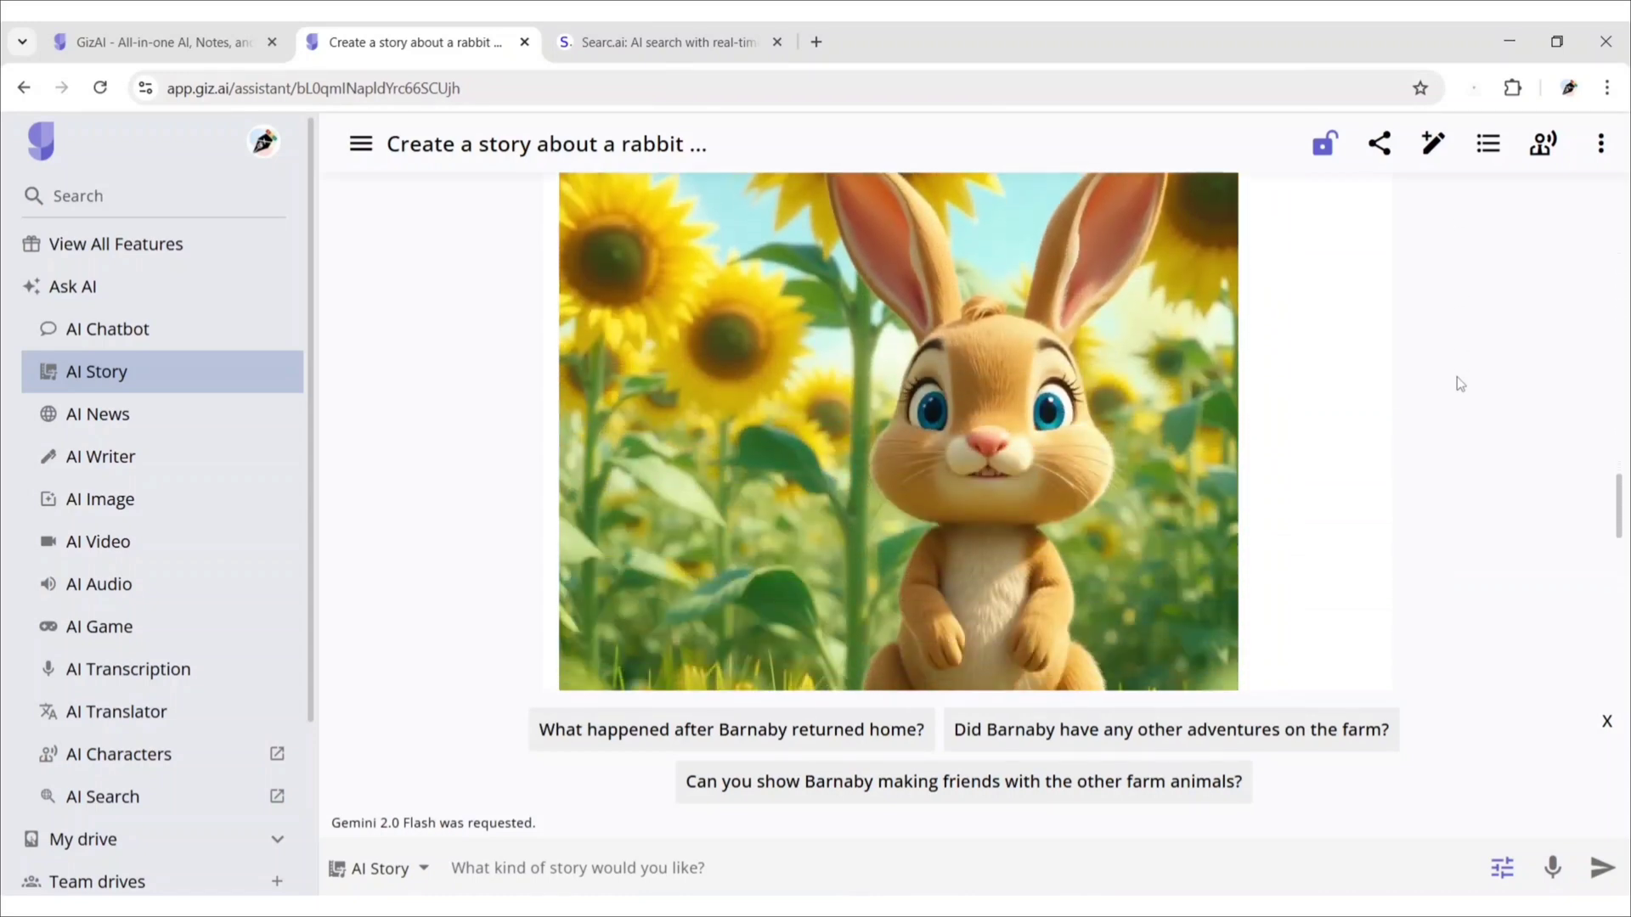
scroll(1459, 384, "down", 8)
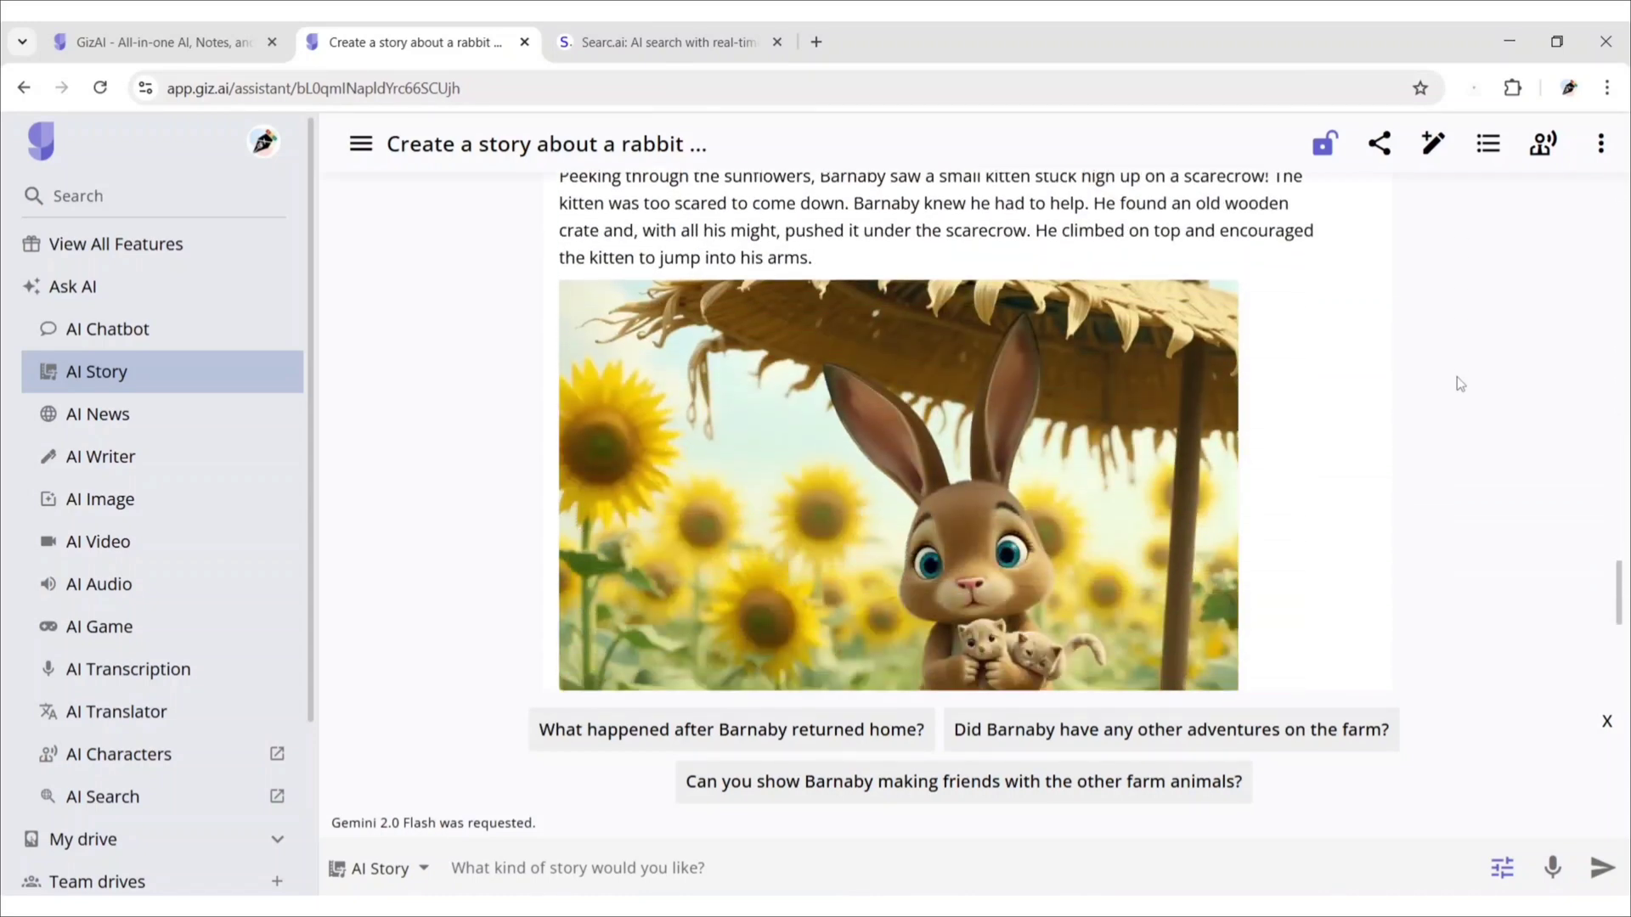
scroll(1460, 384, "down", 2)
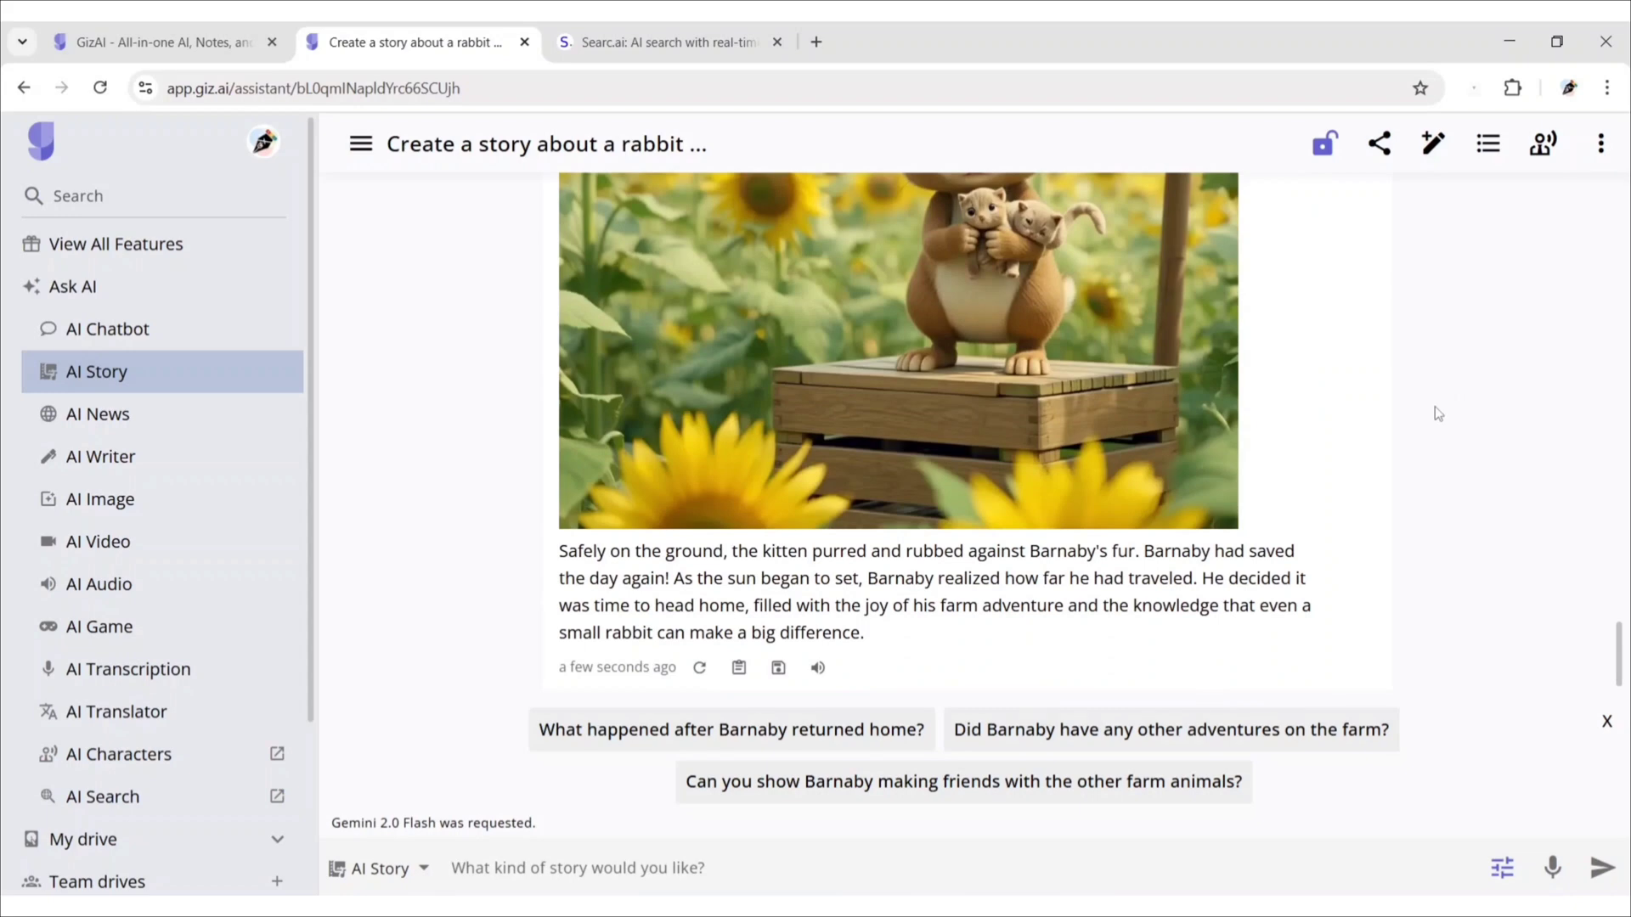
Generate an AI Video clip from the prompt 'Time-lapse of sunrise over a forest'
left_click(156, 545)
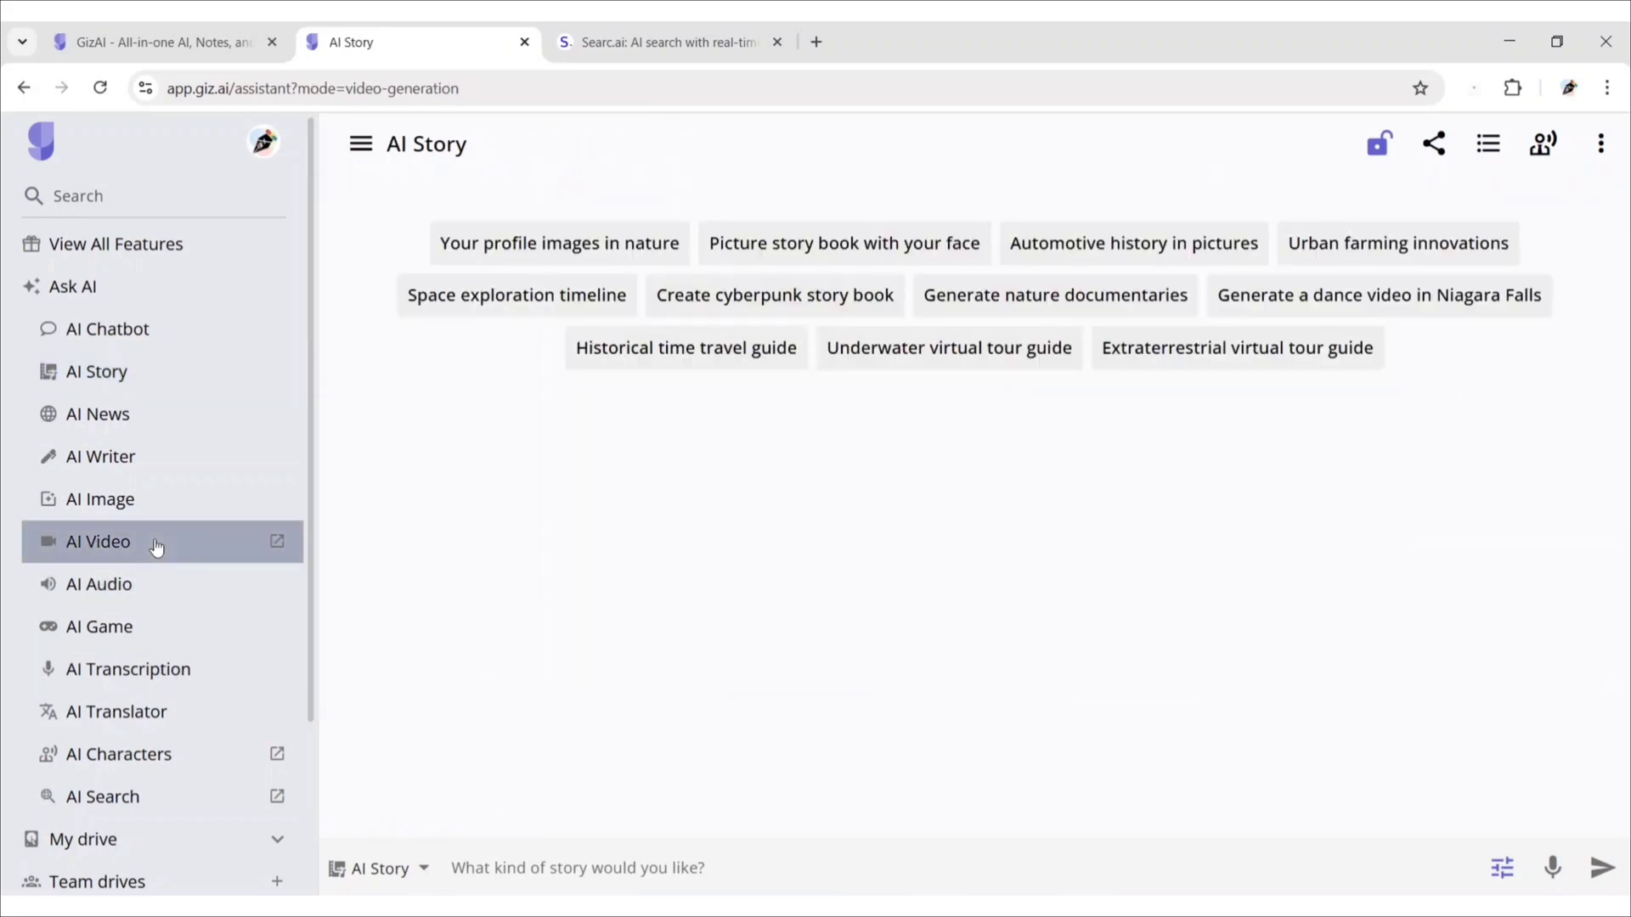
left_click(1580, 238)
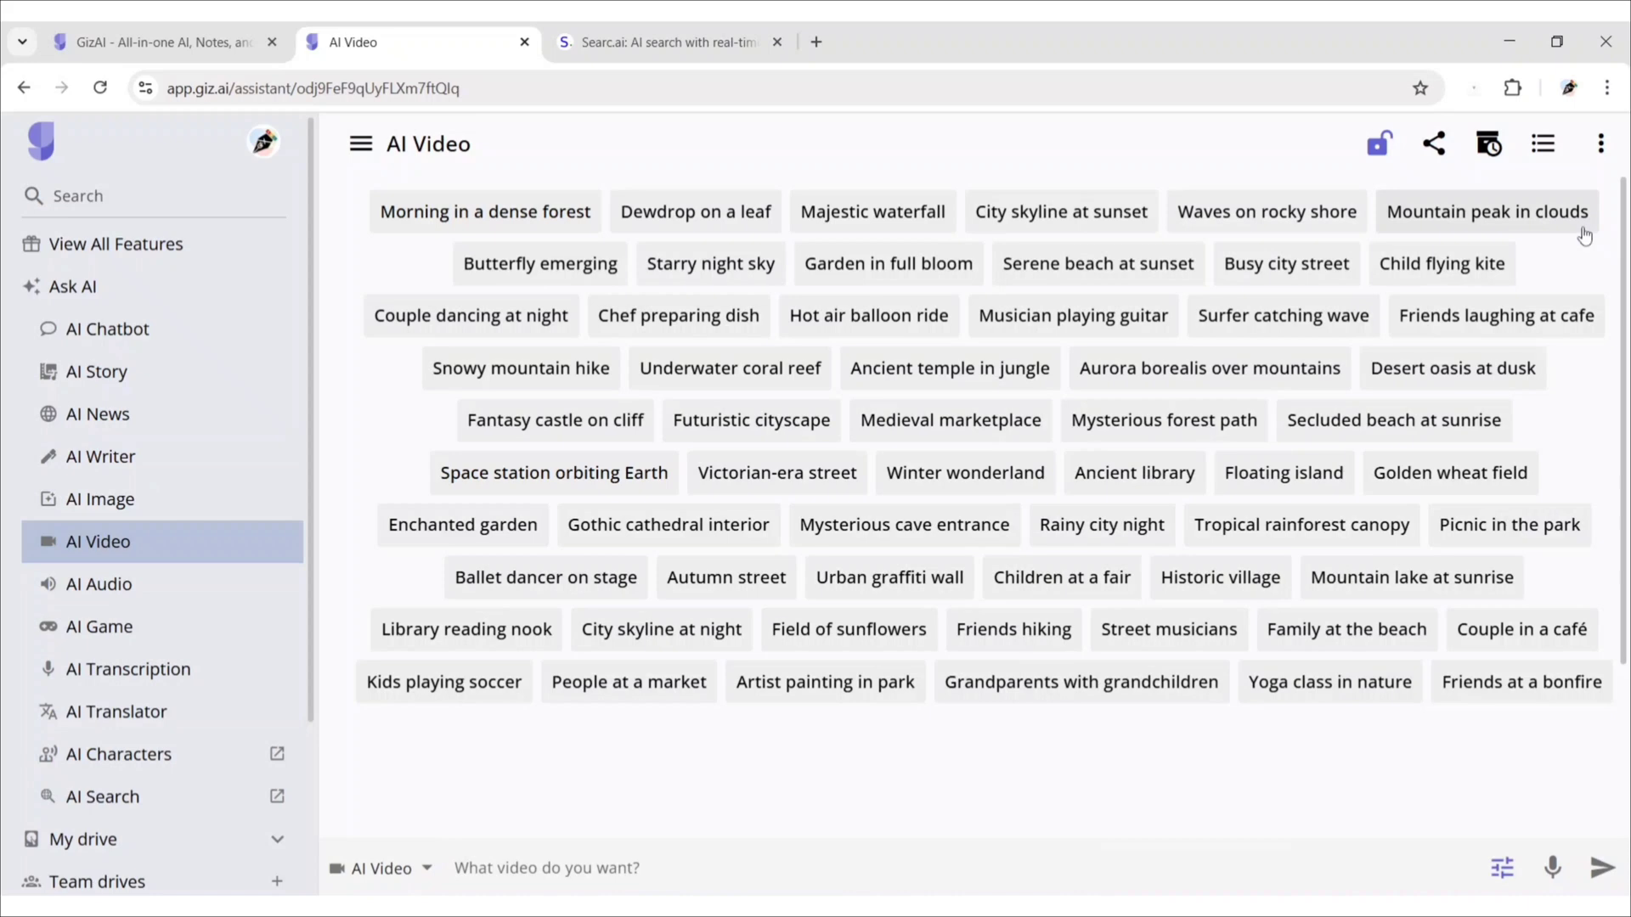
type("Time-lapse of sunrise over a forest")
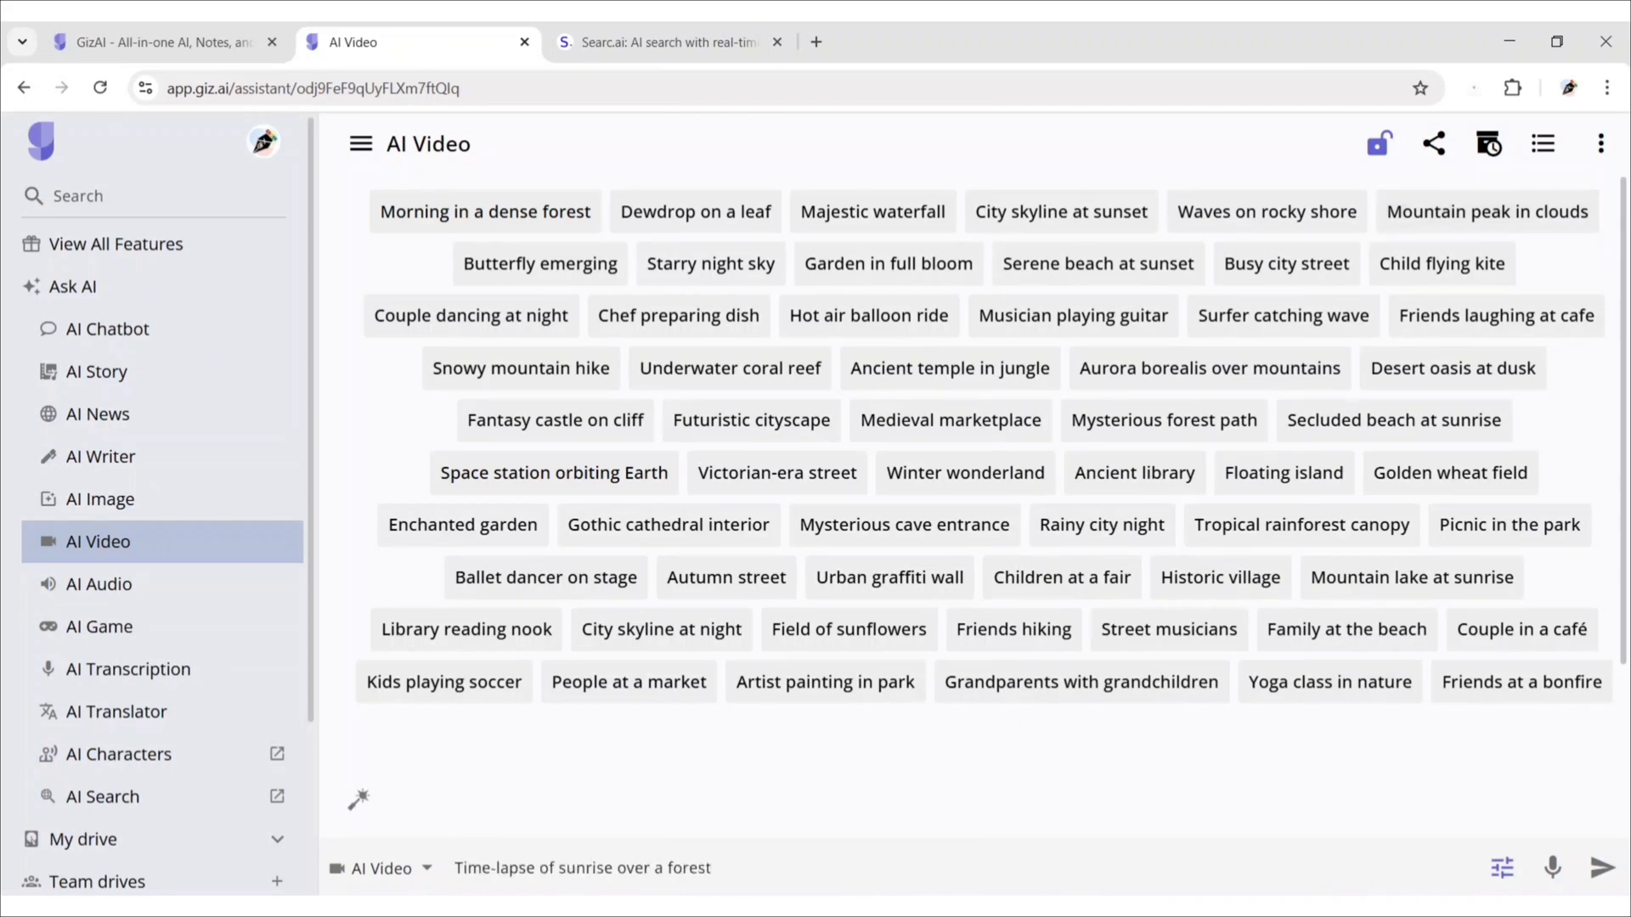
key("Return")
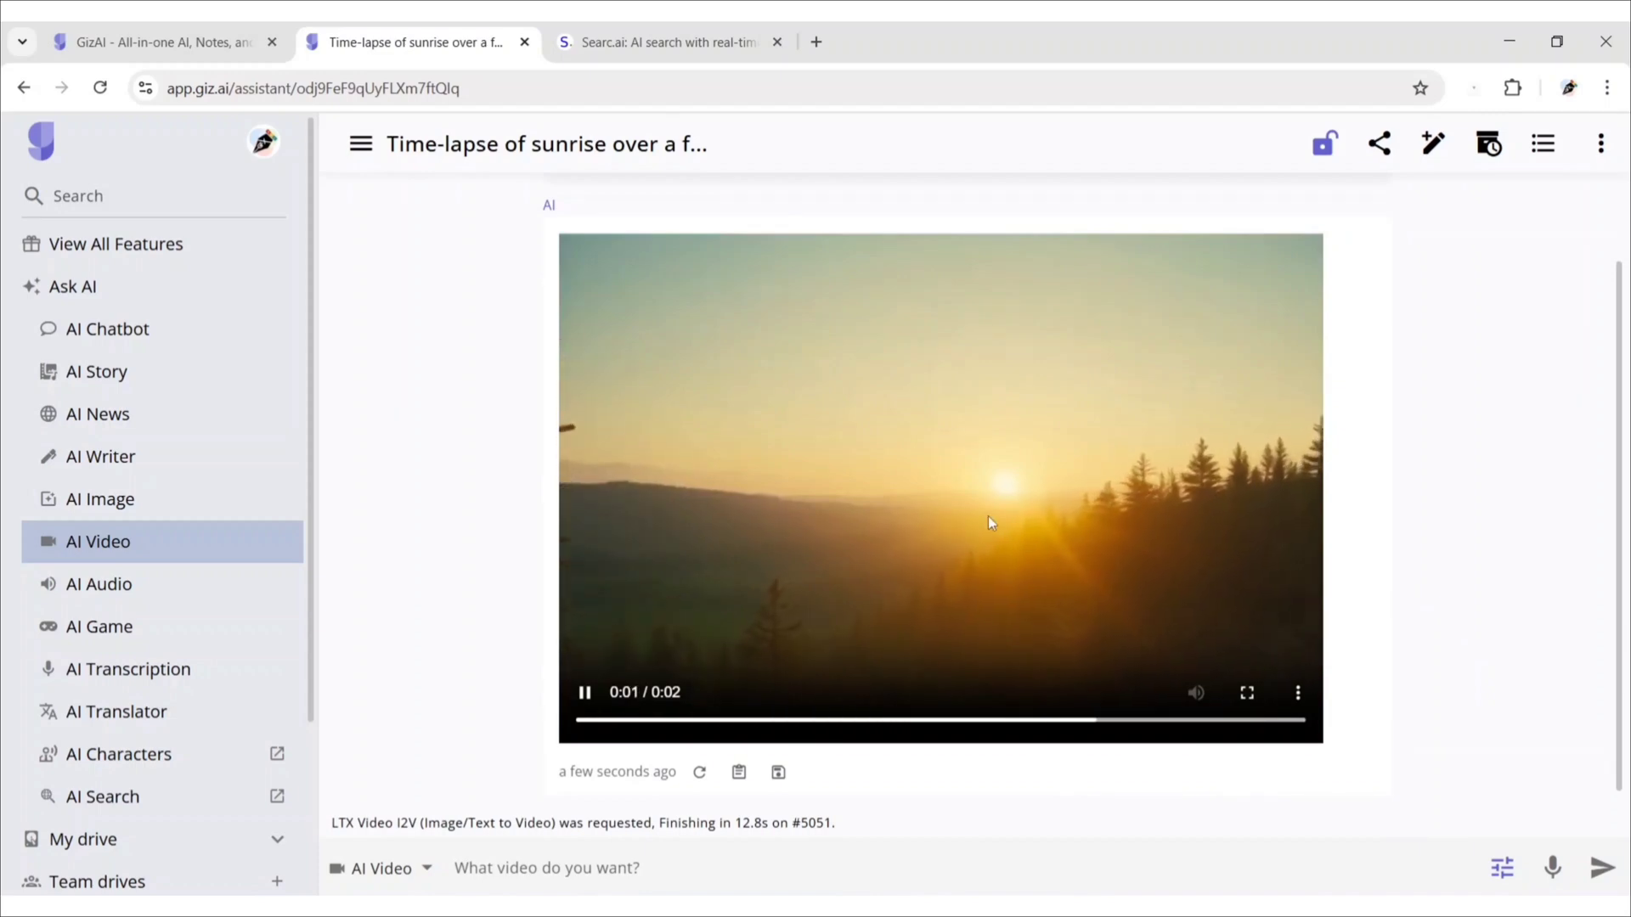
Generate a FLUX.1 Schnell AI image from the prompt 'Futuristic city skyline at night'
left_click(170, 501)
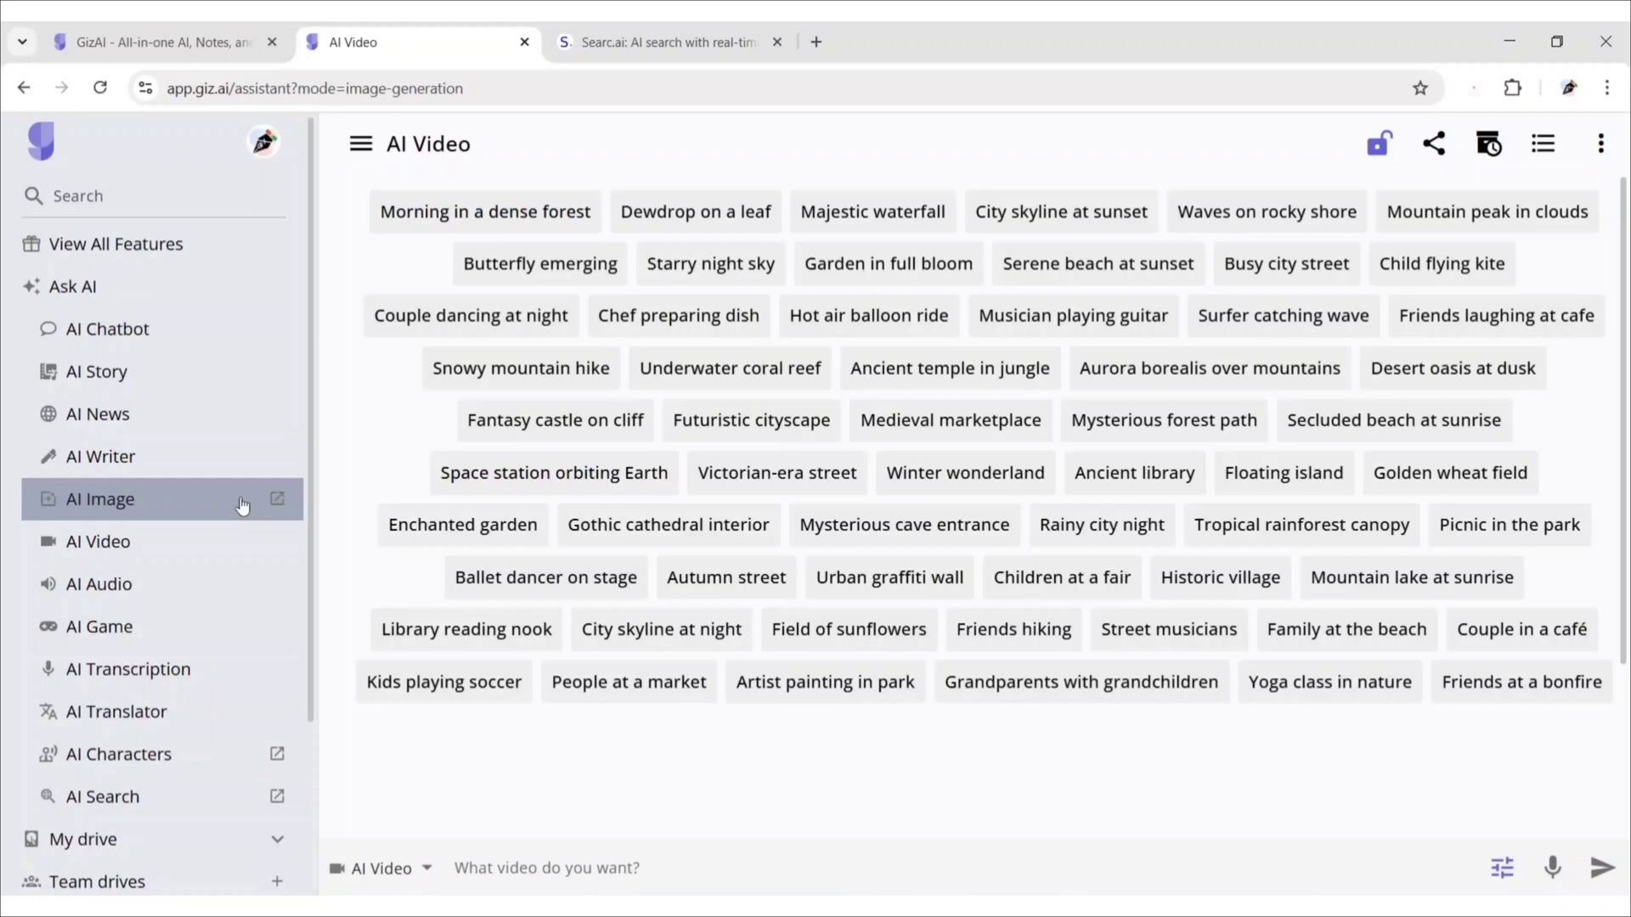
left_click(393, 874)
left_click(420, 605)
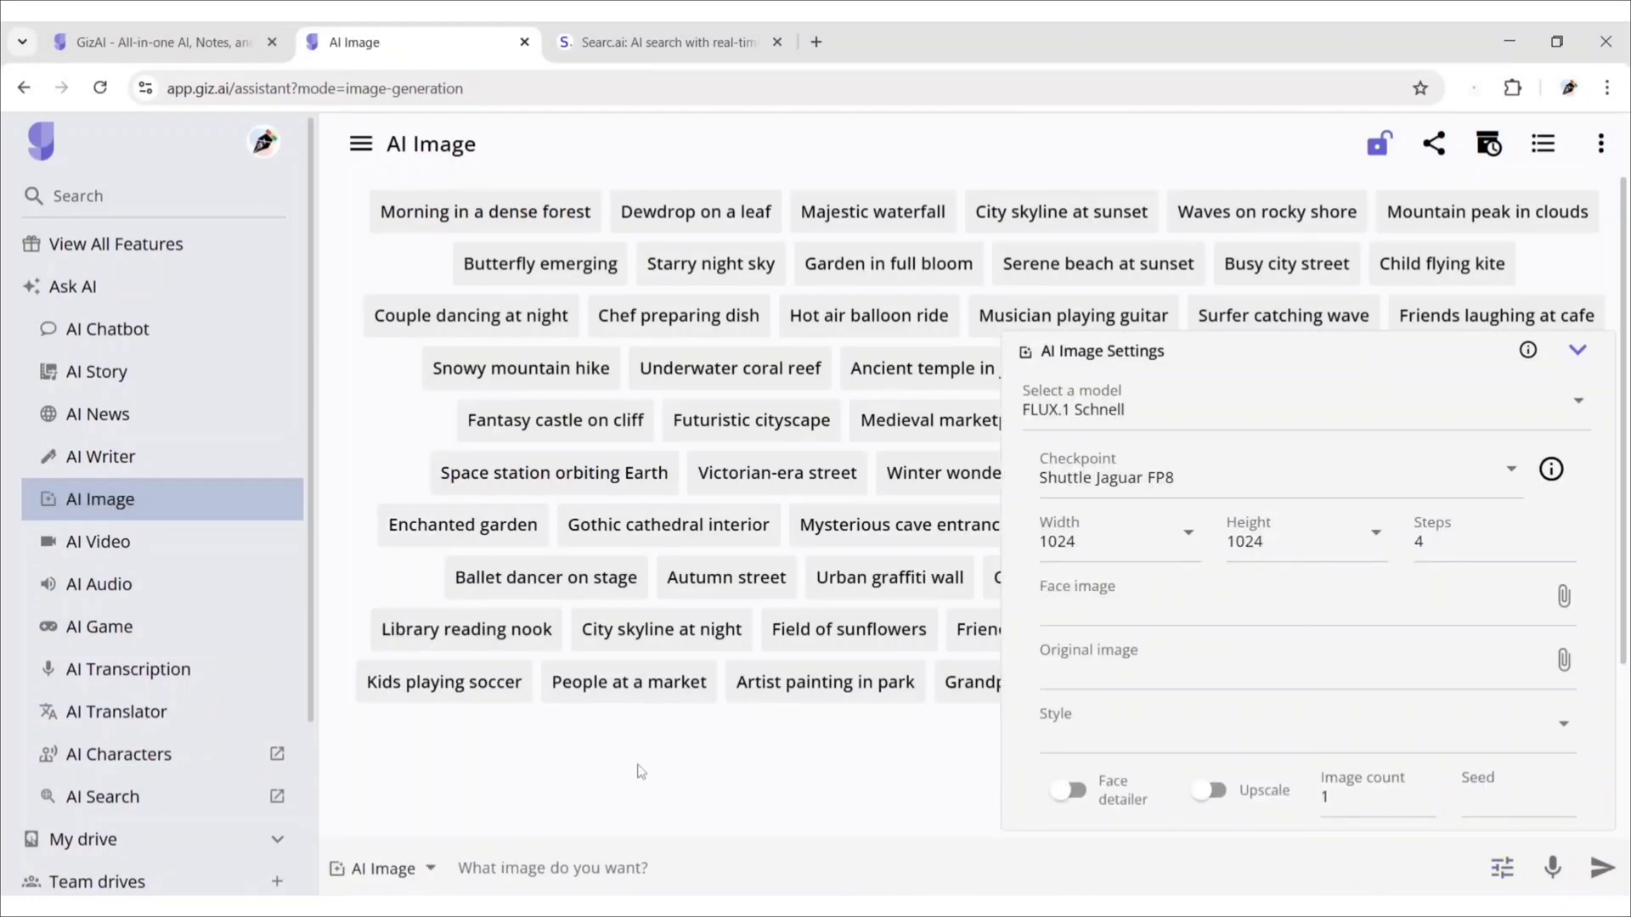
type("Futuristic ci")
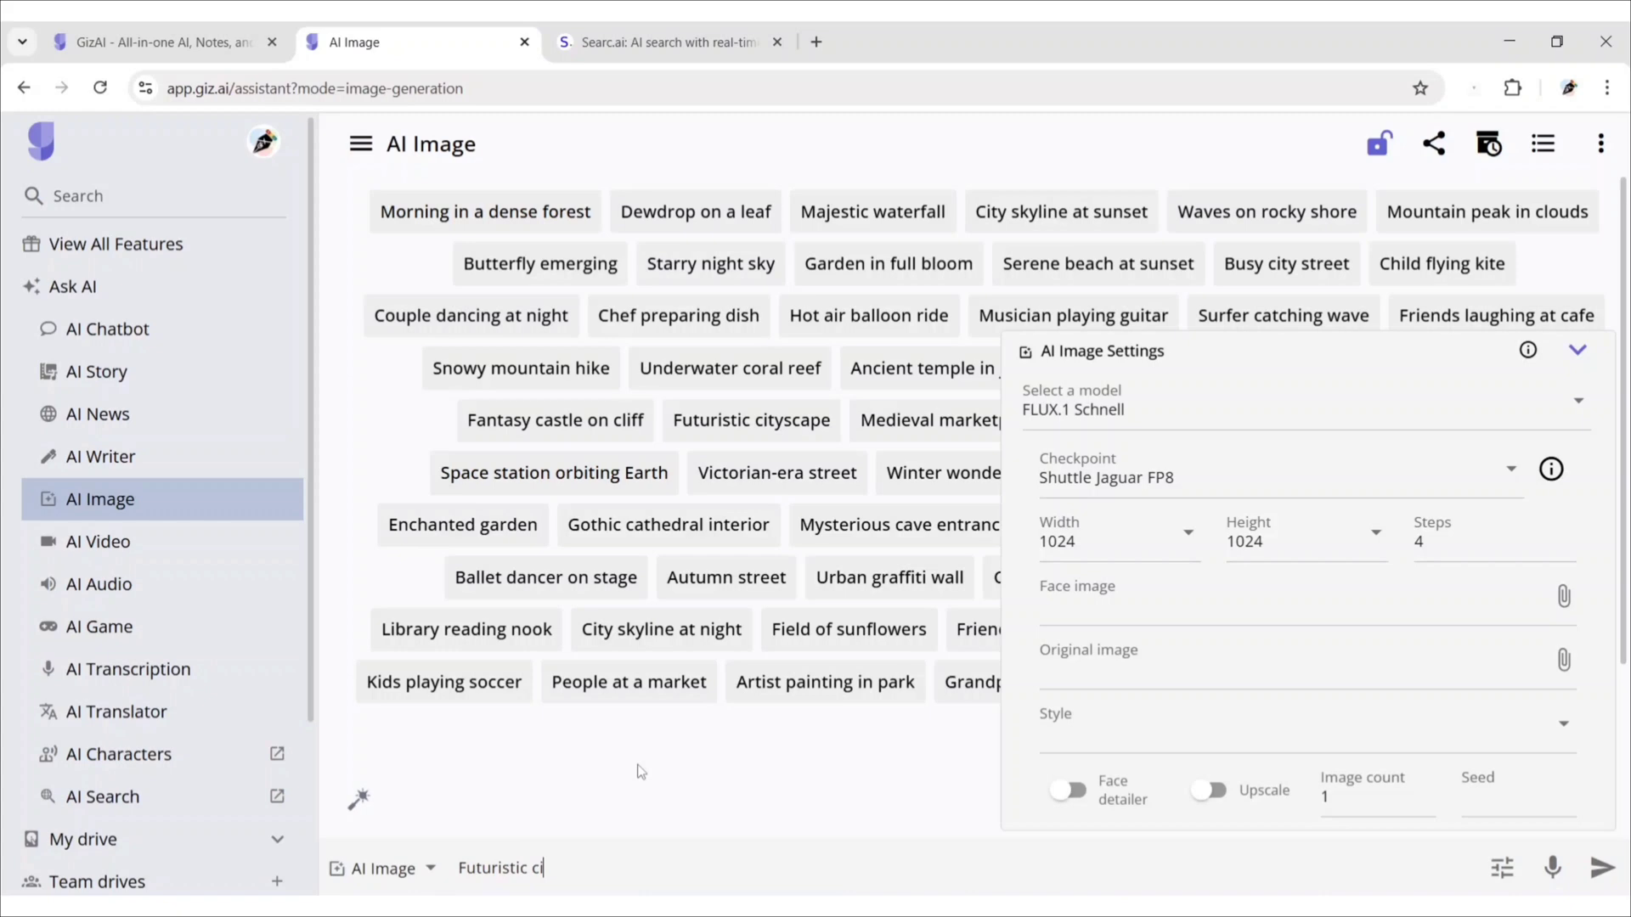
type("ty skyline at night")
left_click(1602, 869)
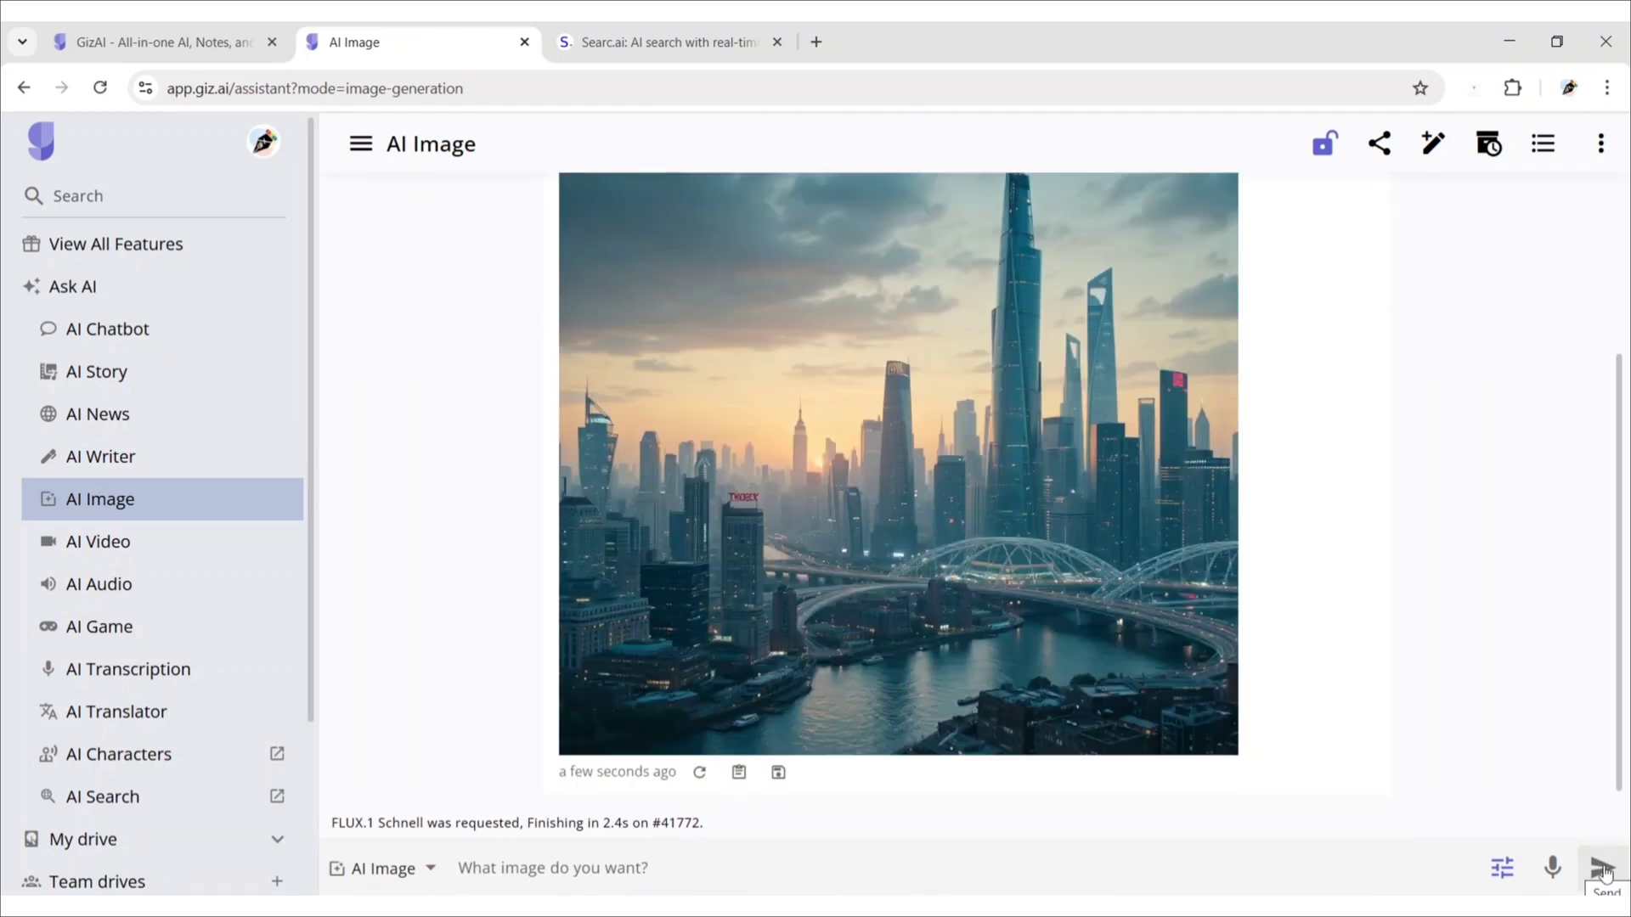
scroll(1350, 542, "up", 2)
scroll(1345, 504, "down", 3)
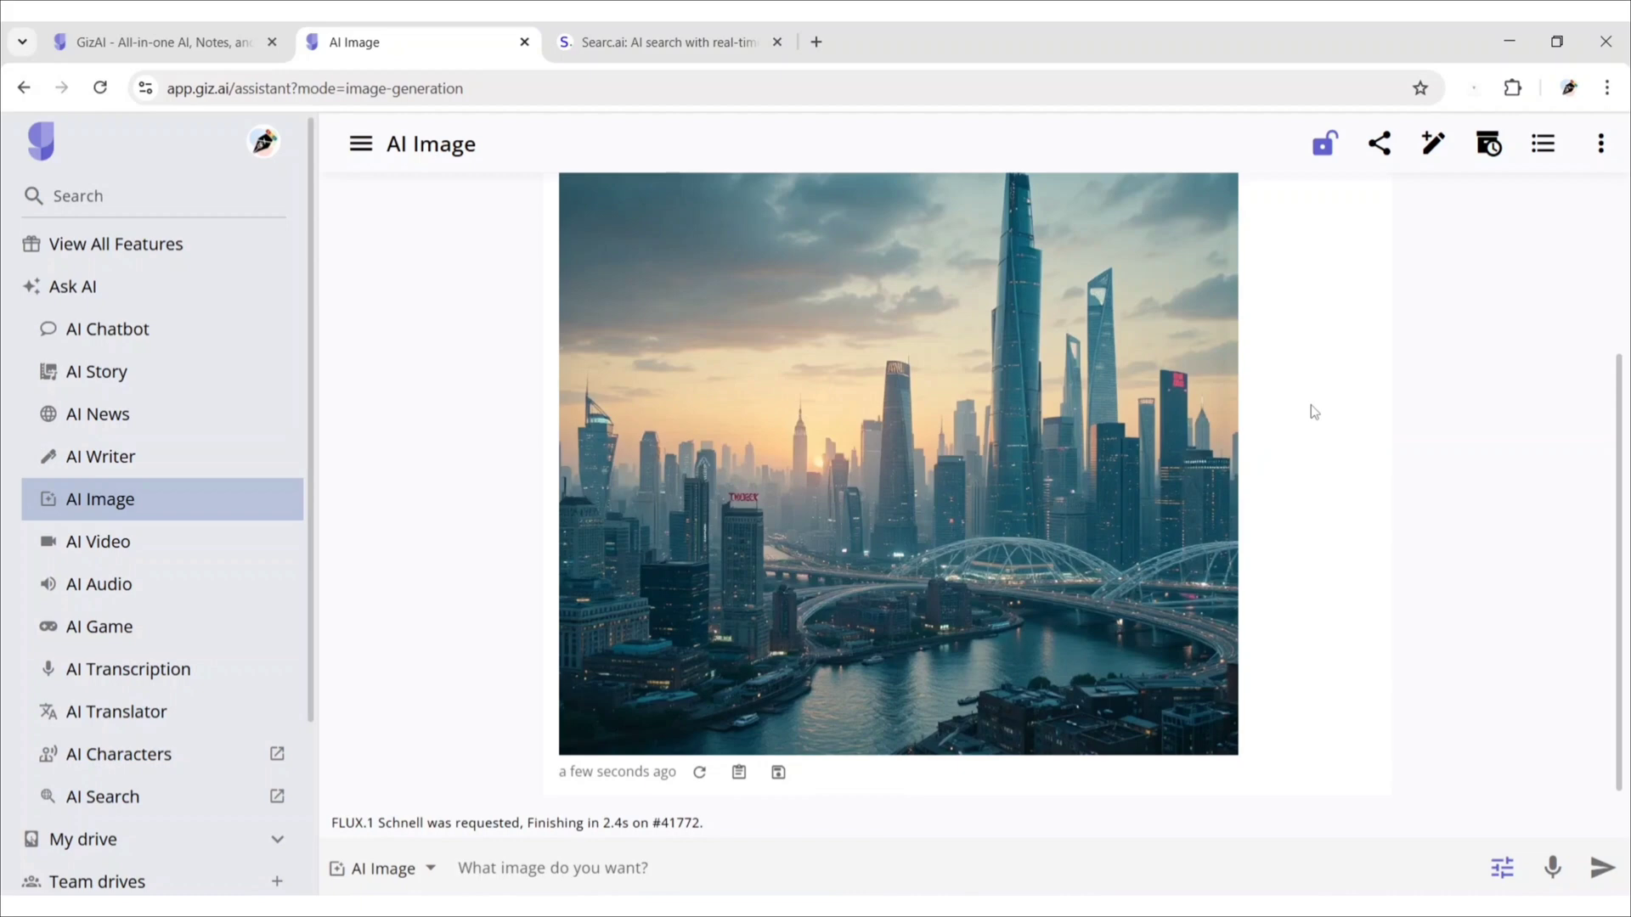
Switch the image model to Remove background (BEN2)
left_click(1503, 868)
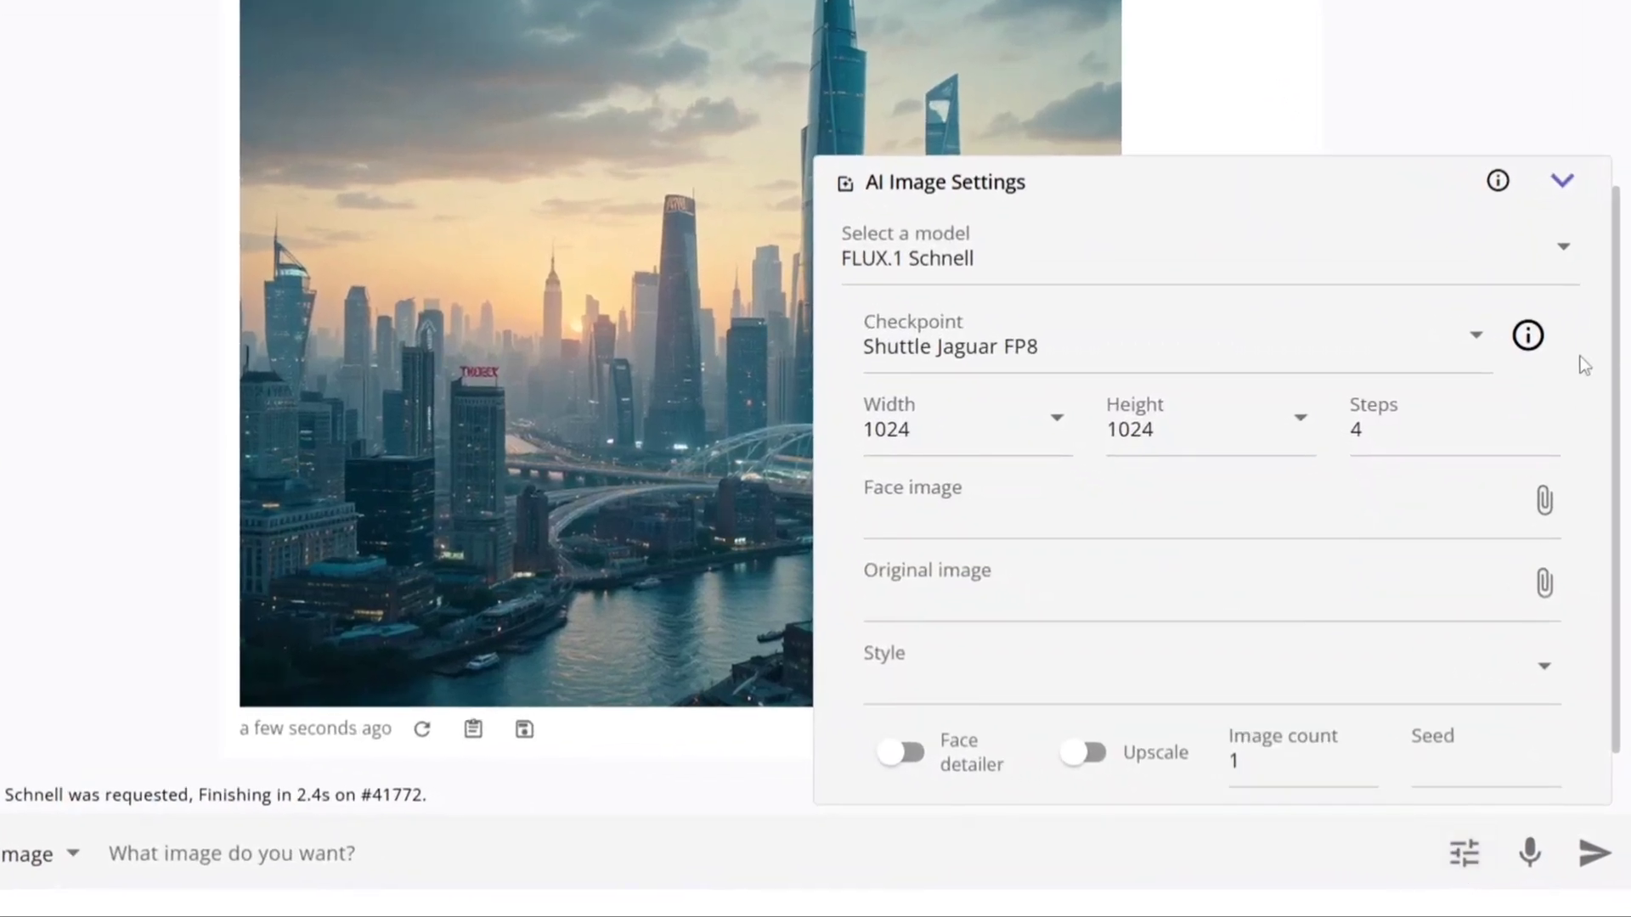
left_click(1558, 255)
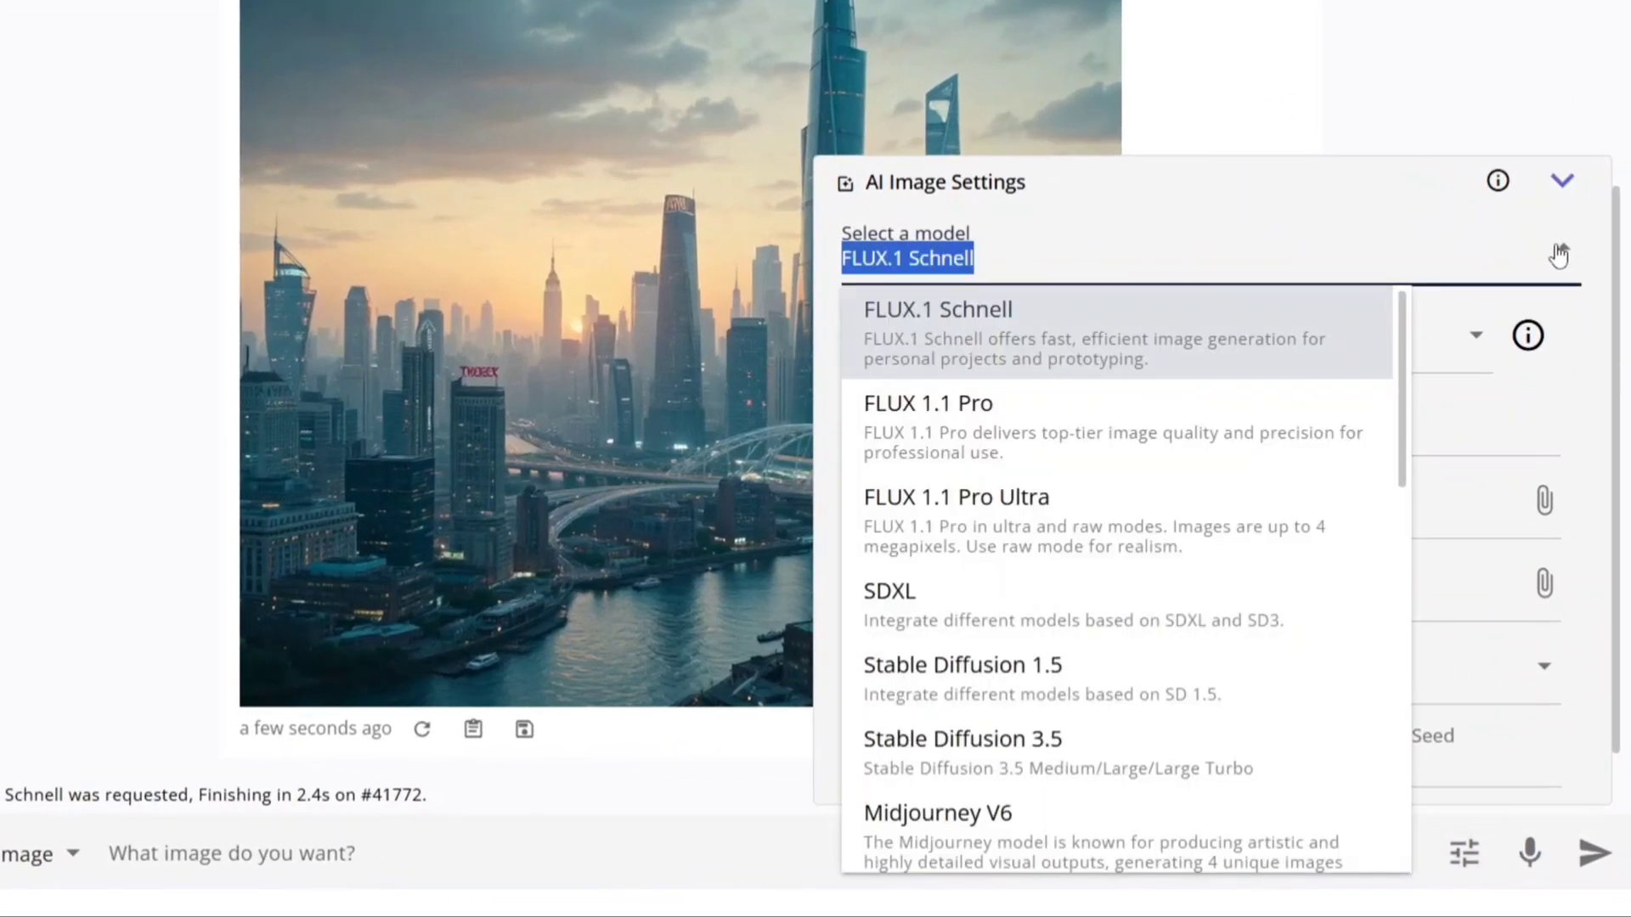
scroll(1130, 456, "down", 2)
scroll(1130, 456, "down", 6)
left_click(1101, 503)
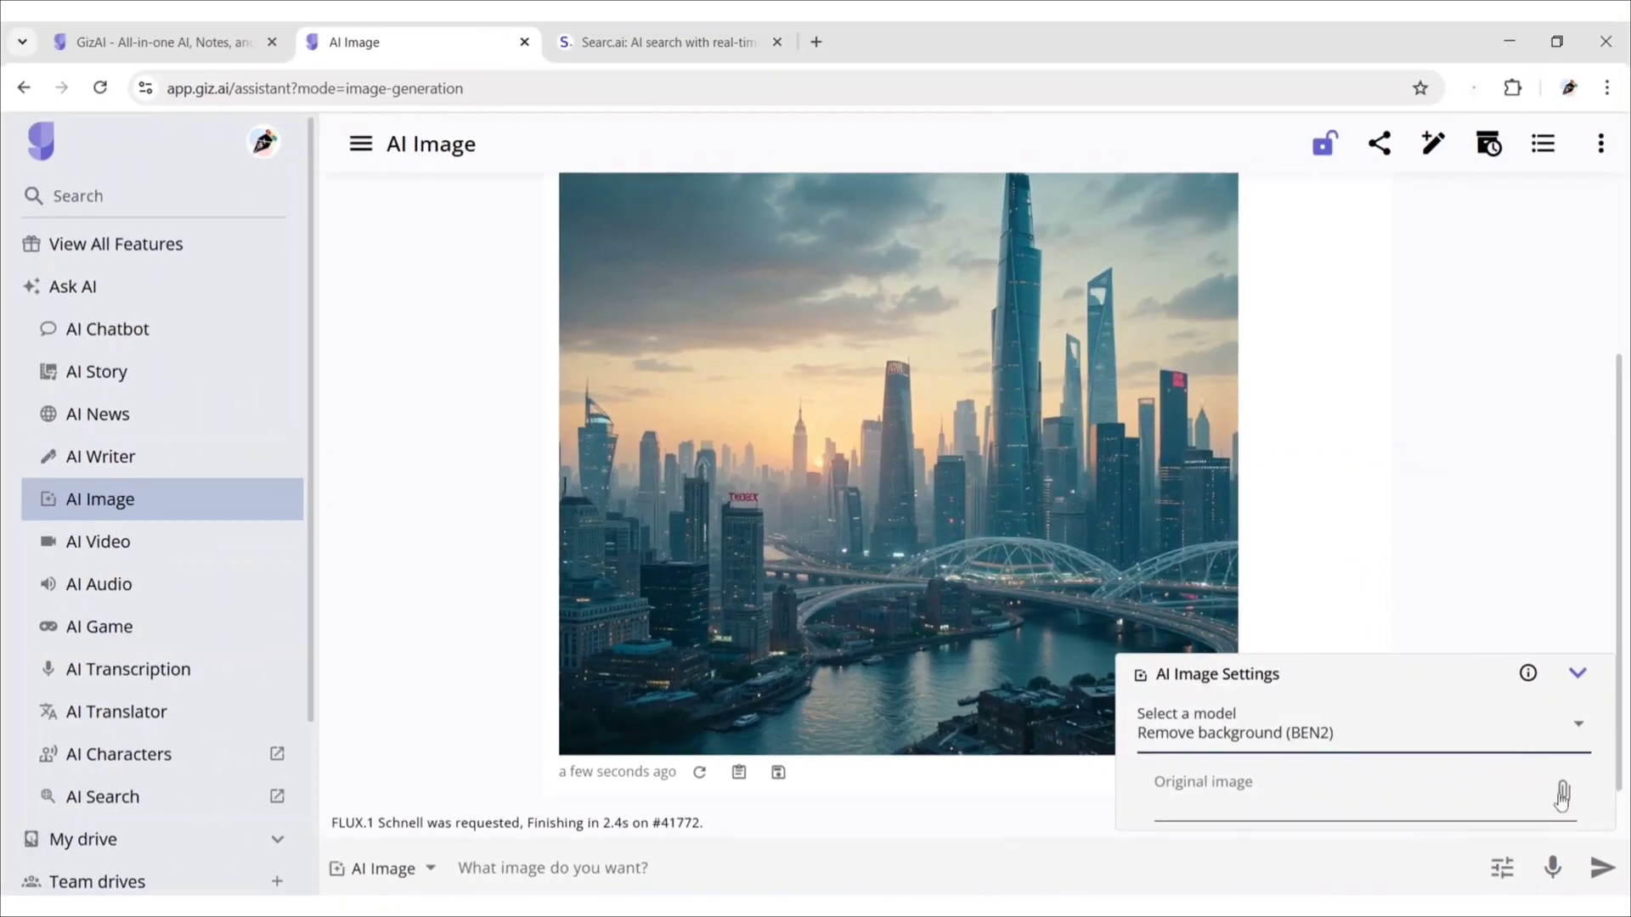
Load Women Model.png as the original image and run the background removal
left_click(1559, 783)
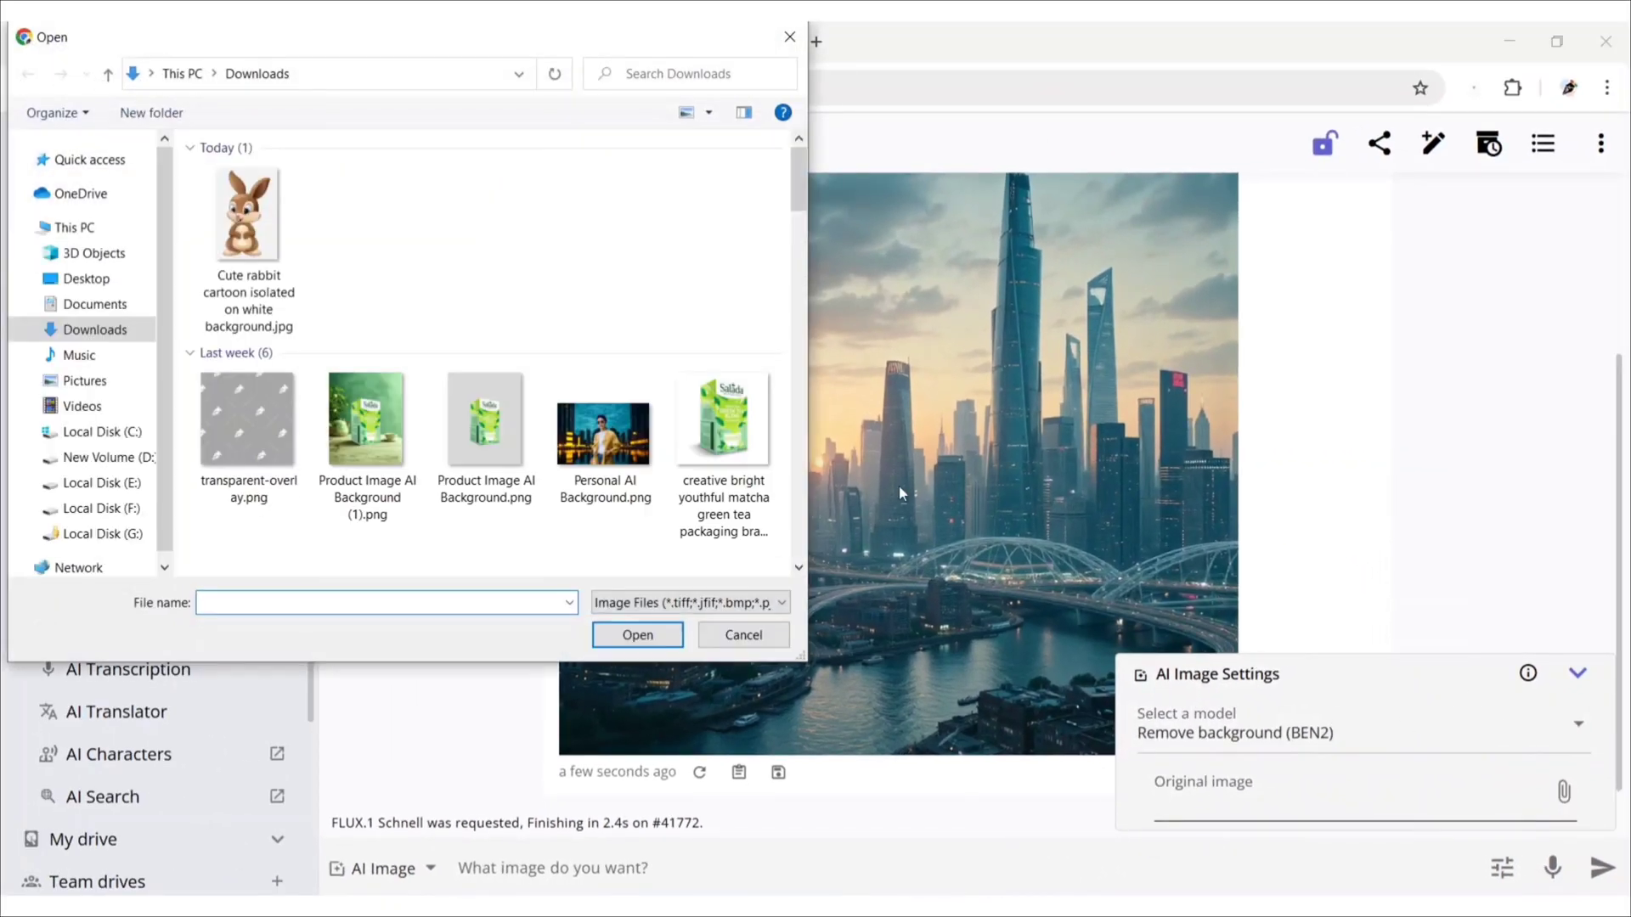
scroll(556, 252, "down", 5)
scroll(556, 252, "up", 5)
scroll(556, 253, "down", 2)
left_click(246, 474)
left_click(637, 634)
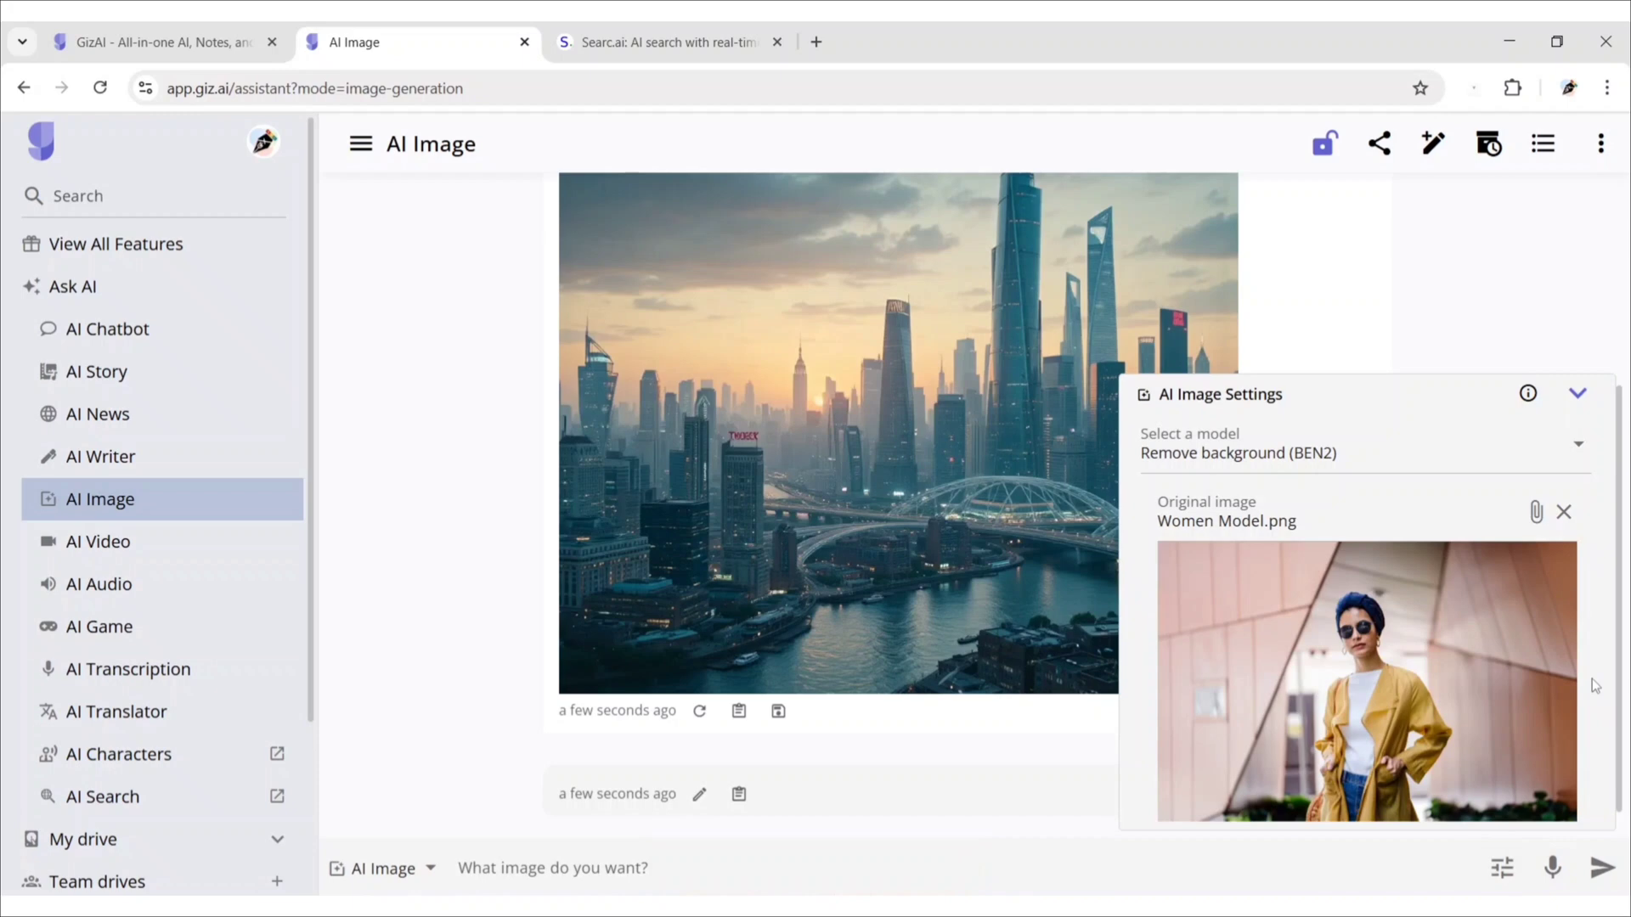
left_click(1596, 866)
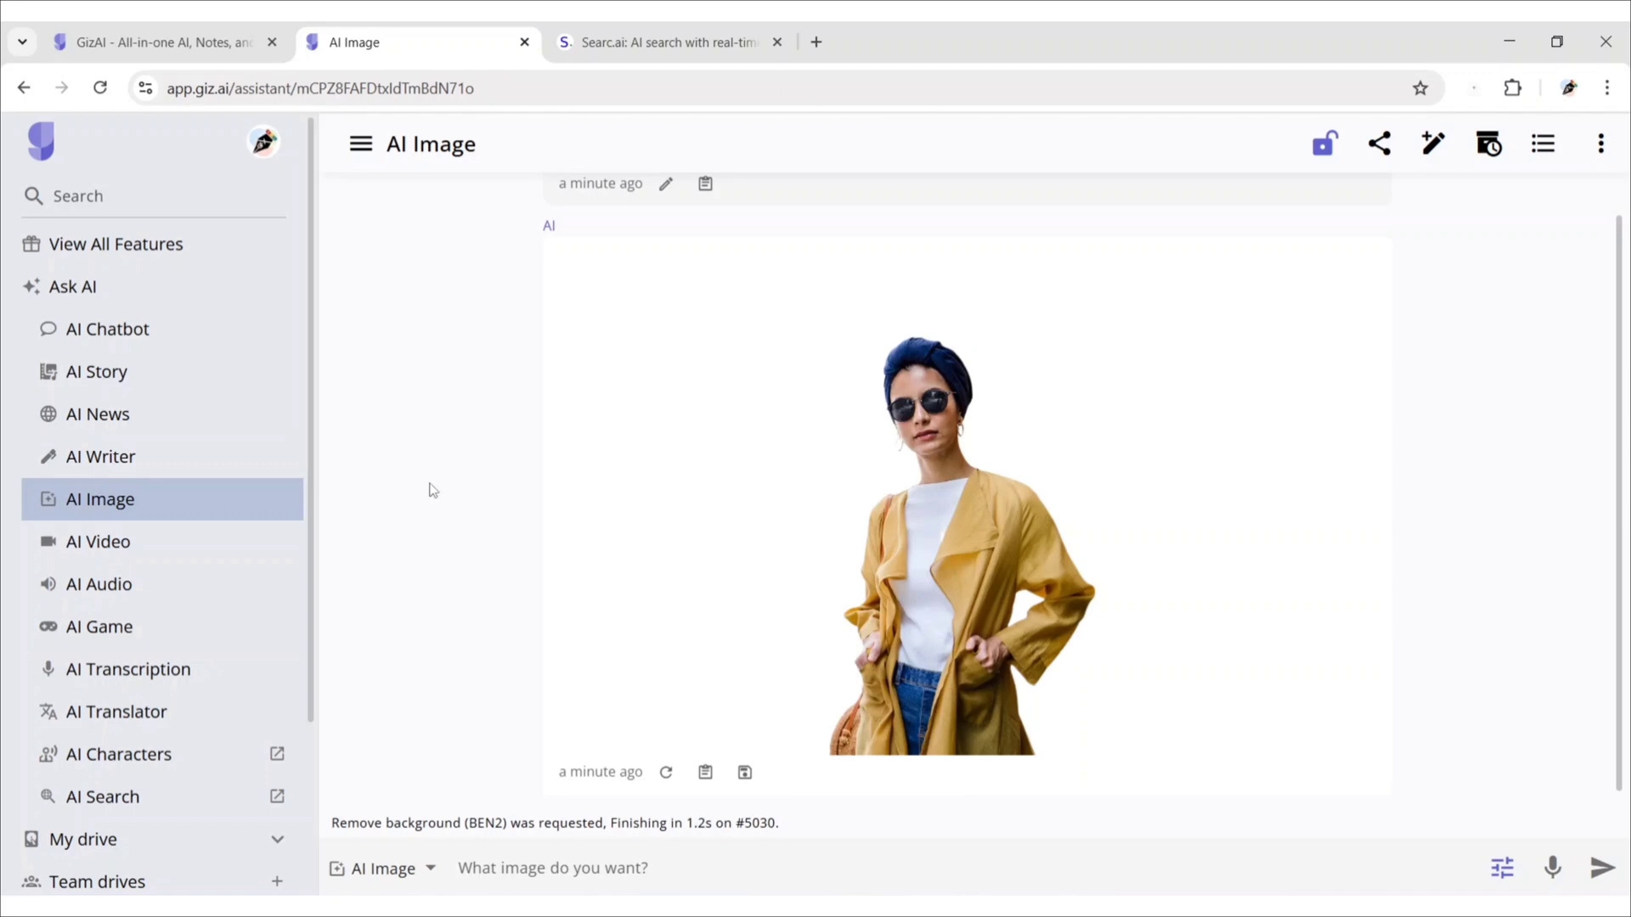
Use the AI Chatbot with the Gemini 2.0 Flash Image (Experimental) model
left_click(119, 335)
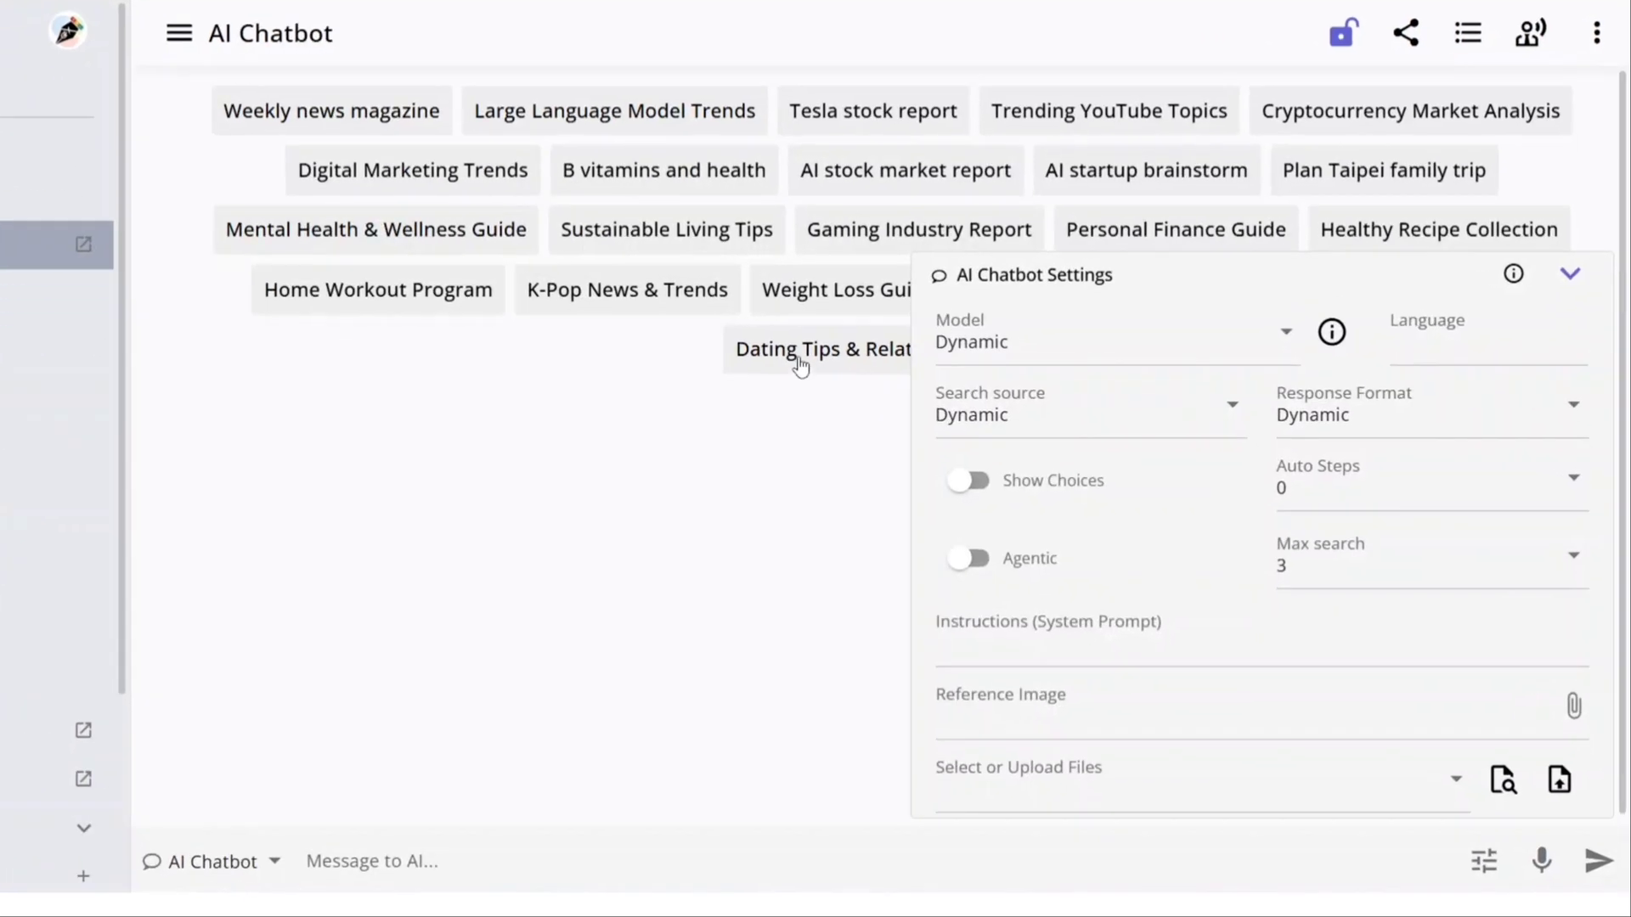
left_click(1113, 414)
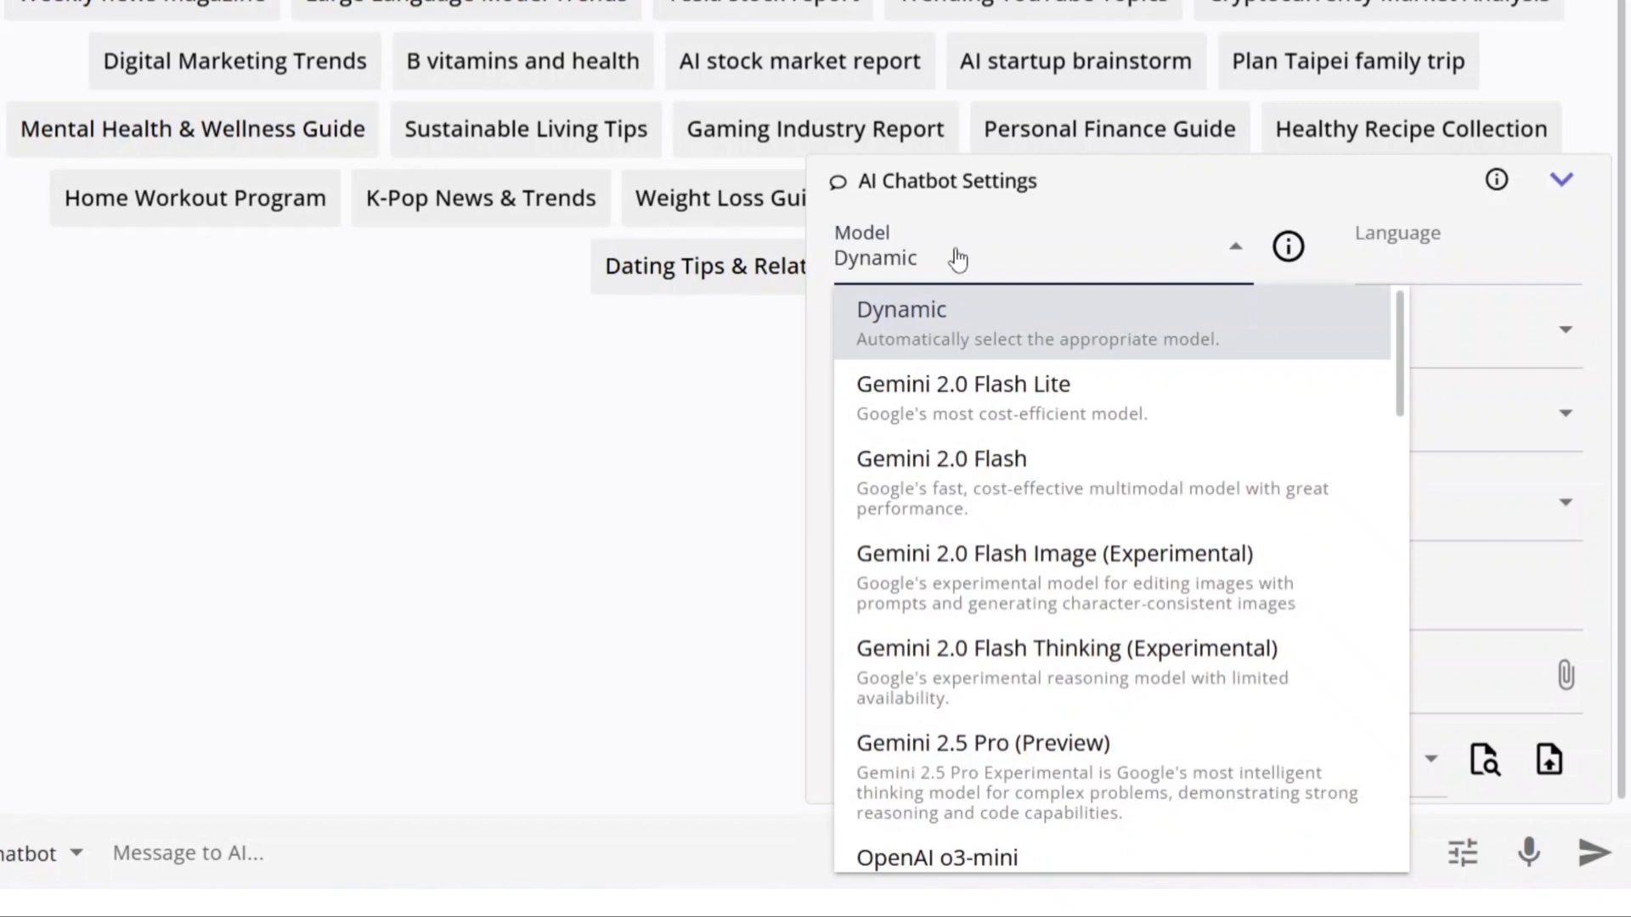
left_click(1055, 574)
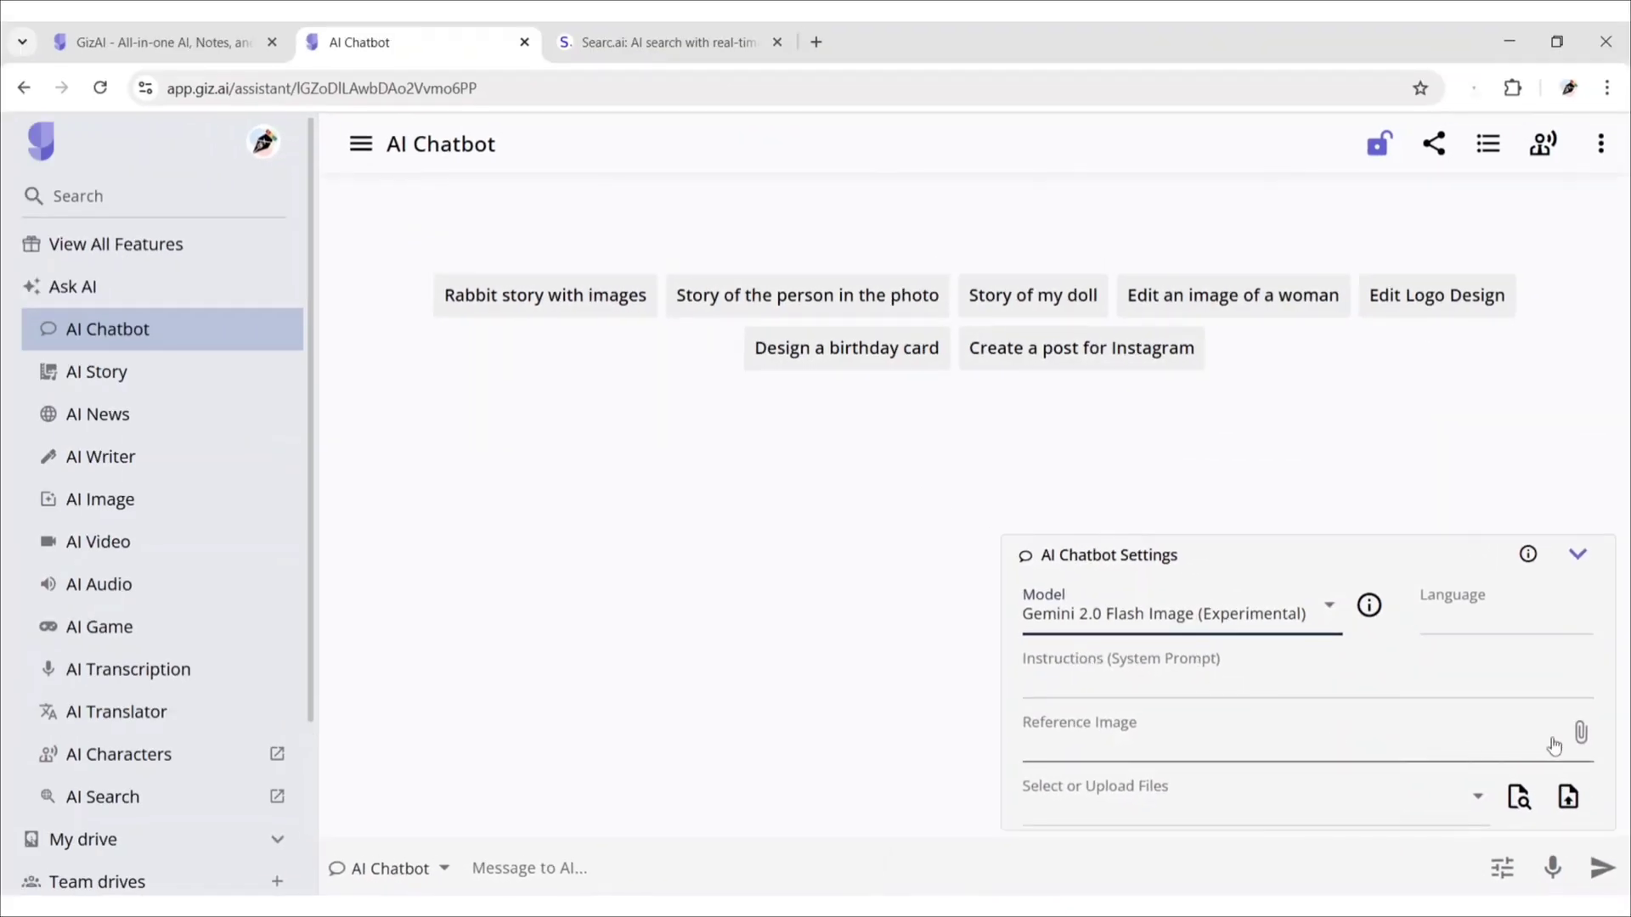
Attach the handbag photo as the reference image and start the prompt with 'Create'
left_click(1580, 735)
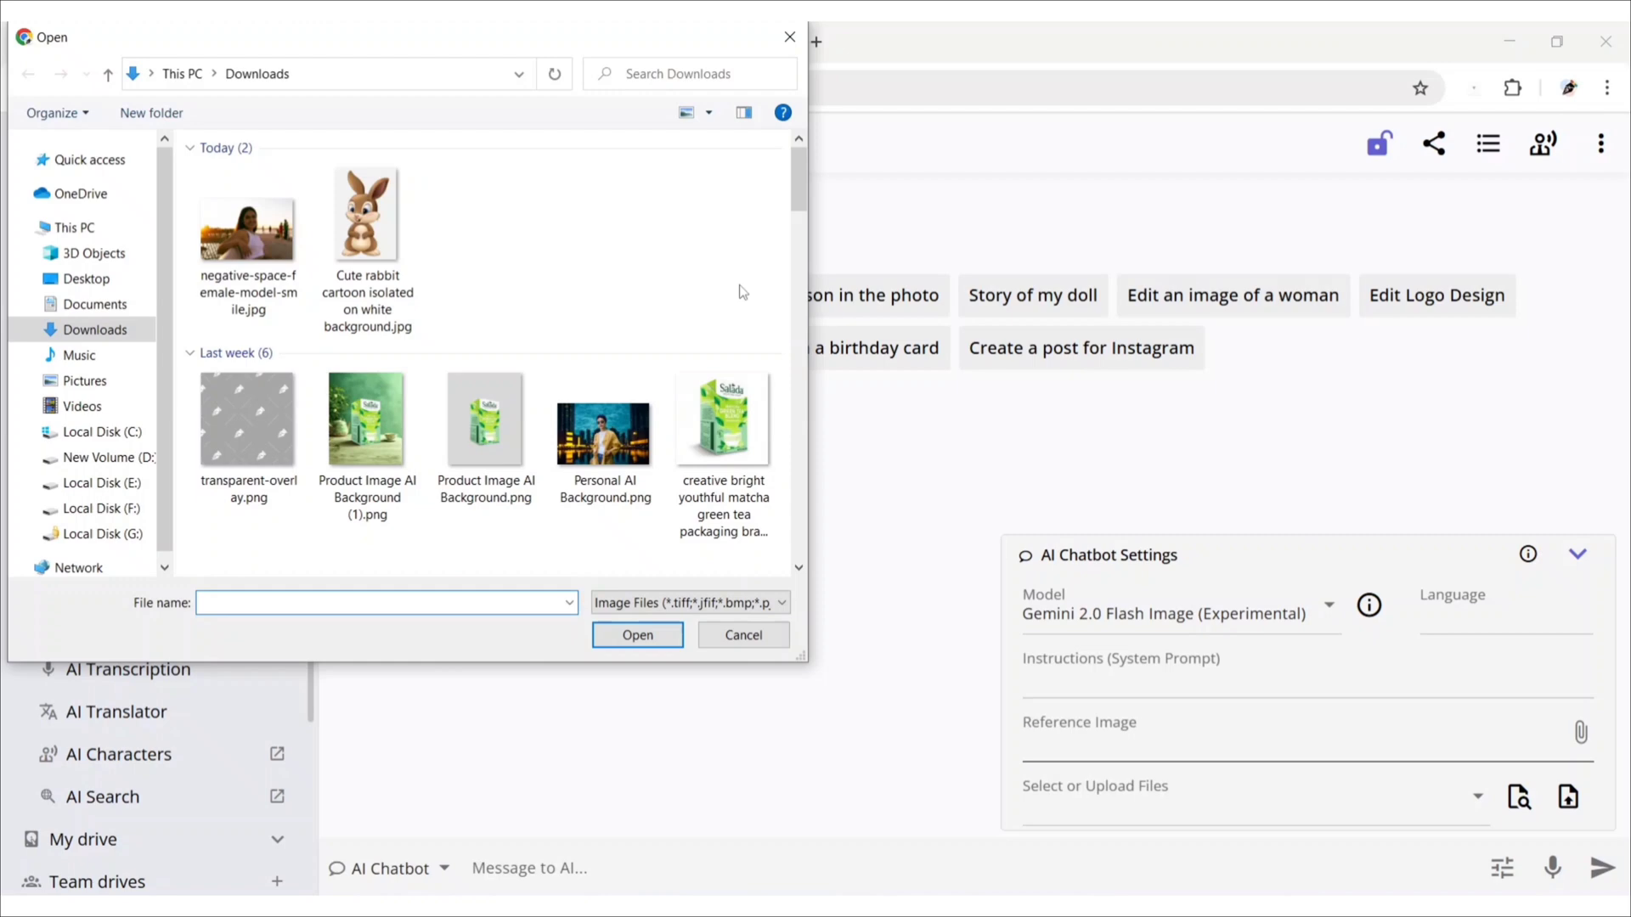
scroll(739, 293, "down", 10)
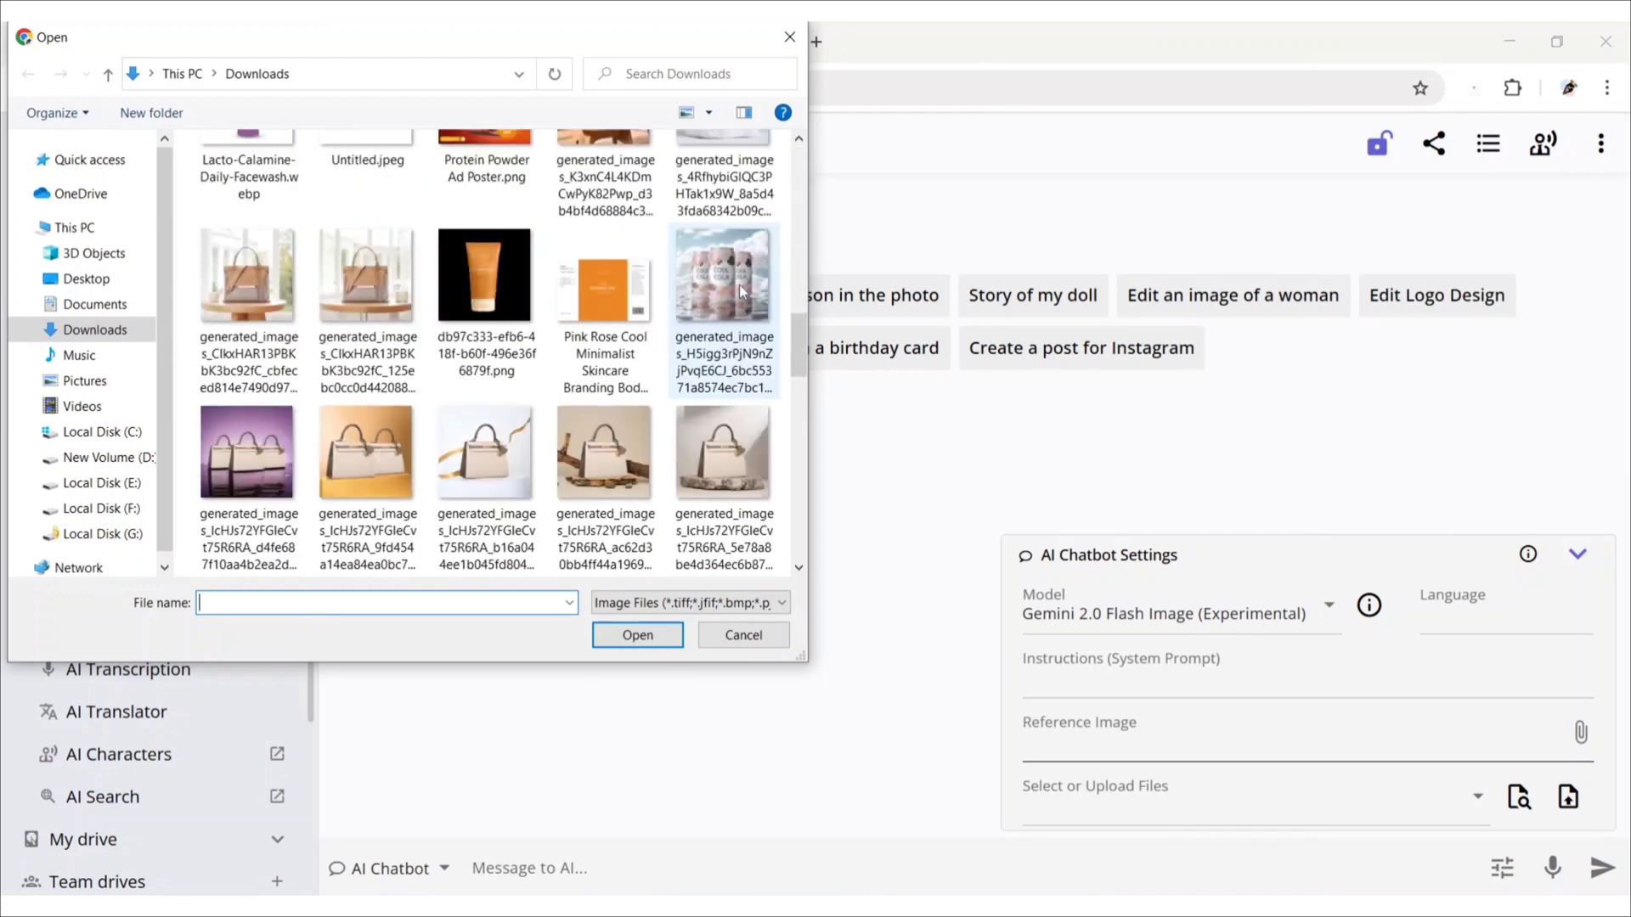
scroll(739, 292, "down", 2)
left_click(486, 459)
left_click(635, 636)
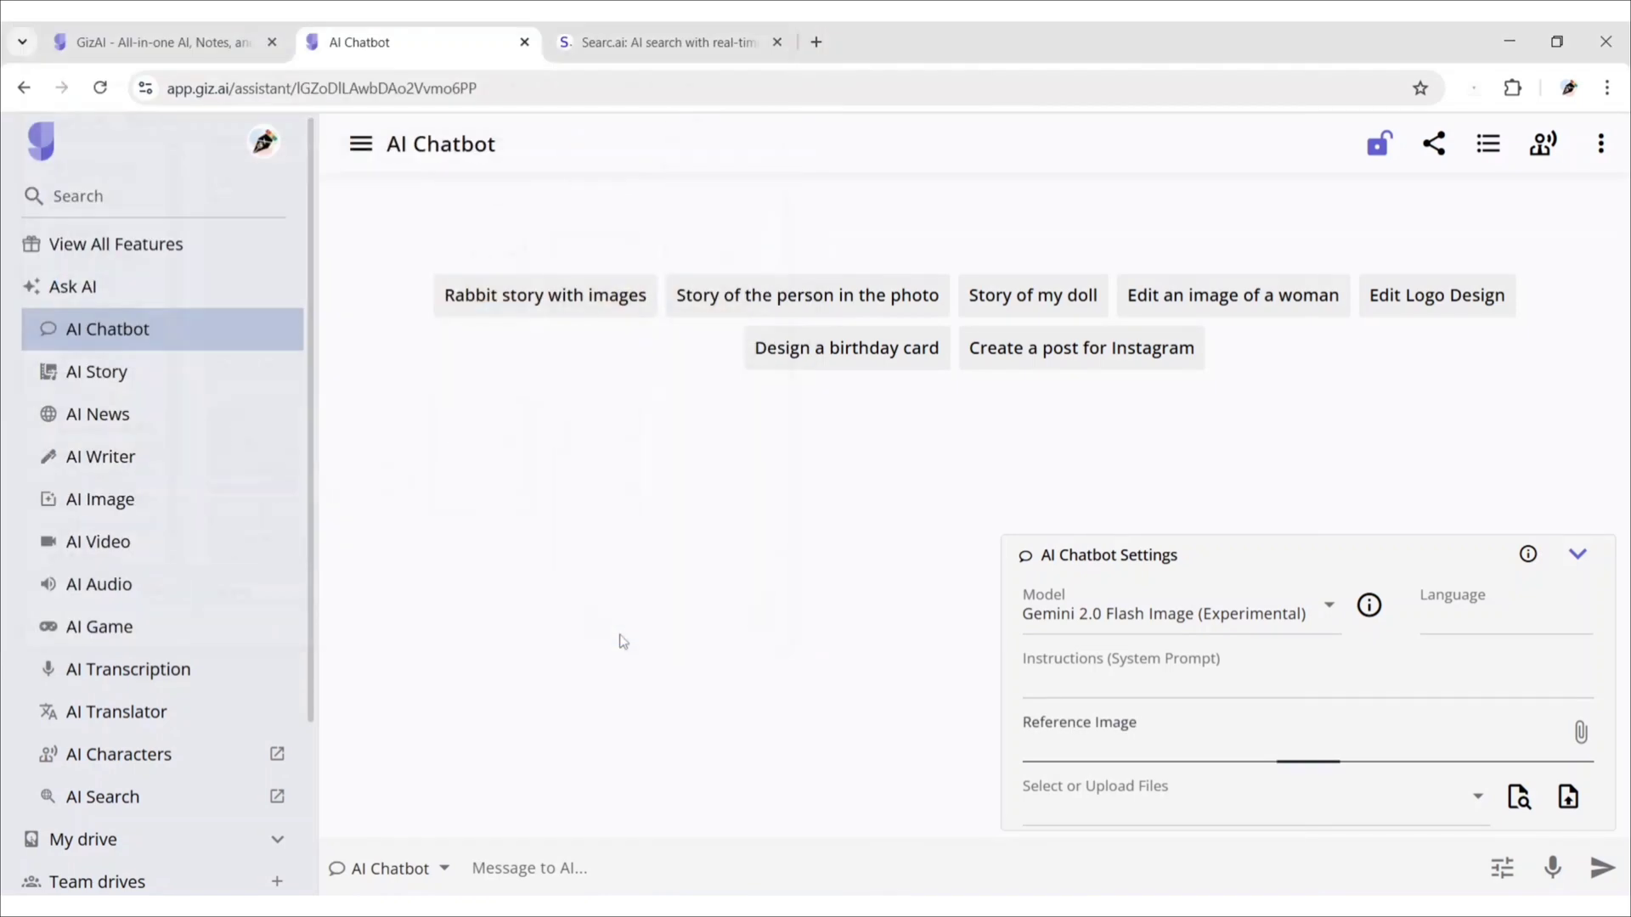
scroll(1138, 565, "down", 3)
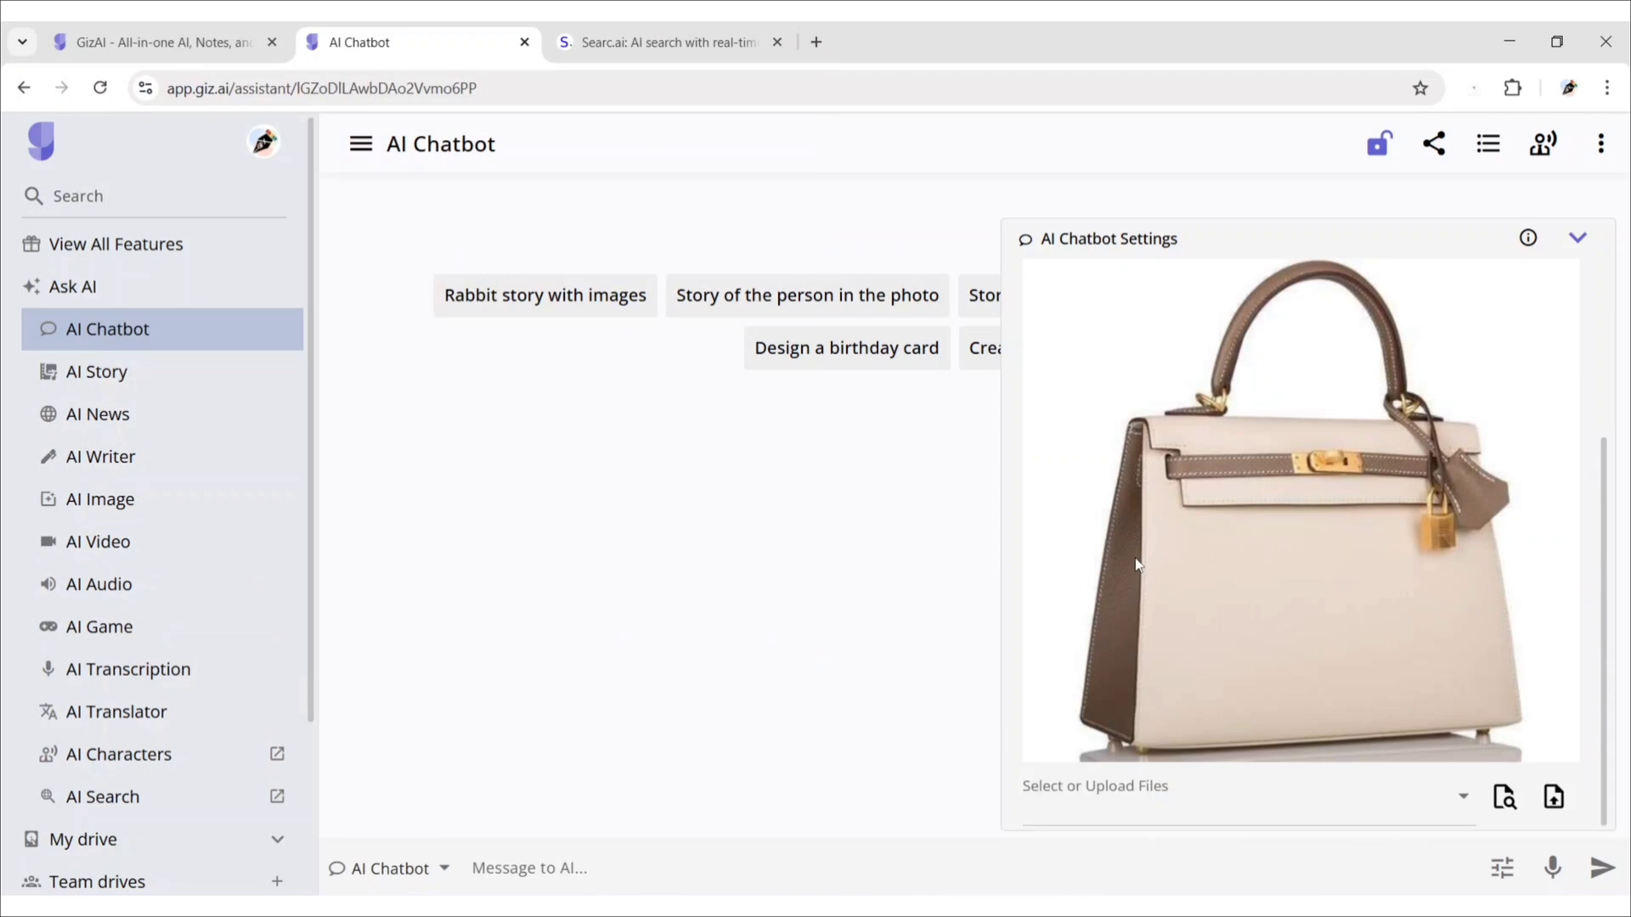
type("Create a natural shot of a woman holding this product on the")
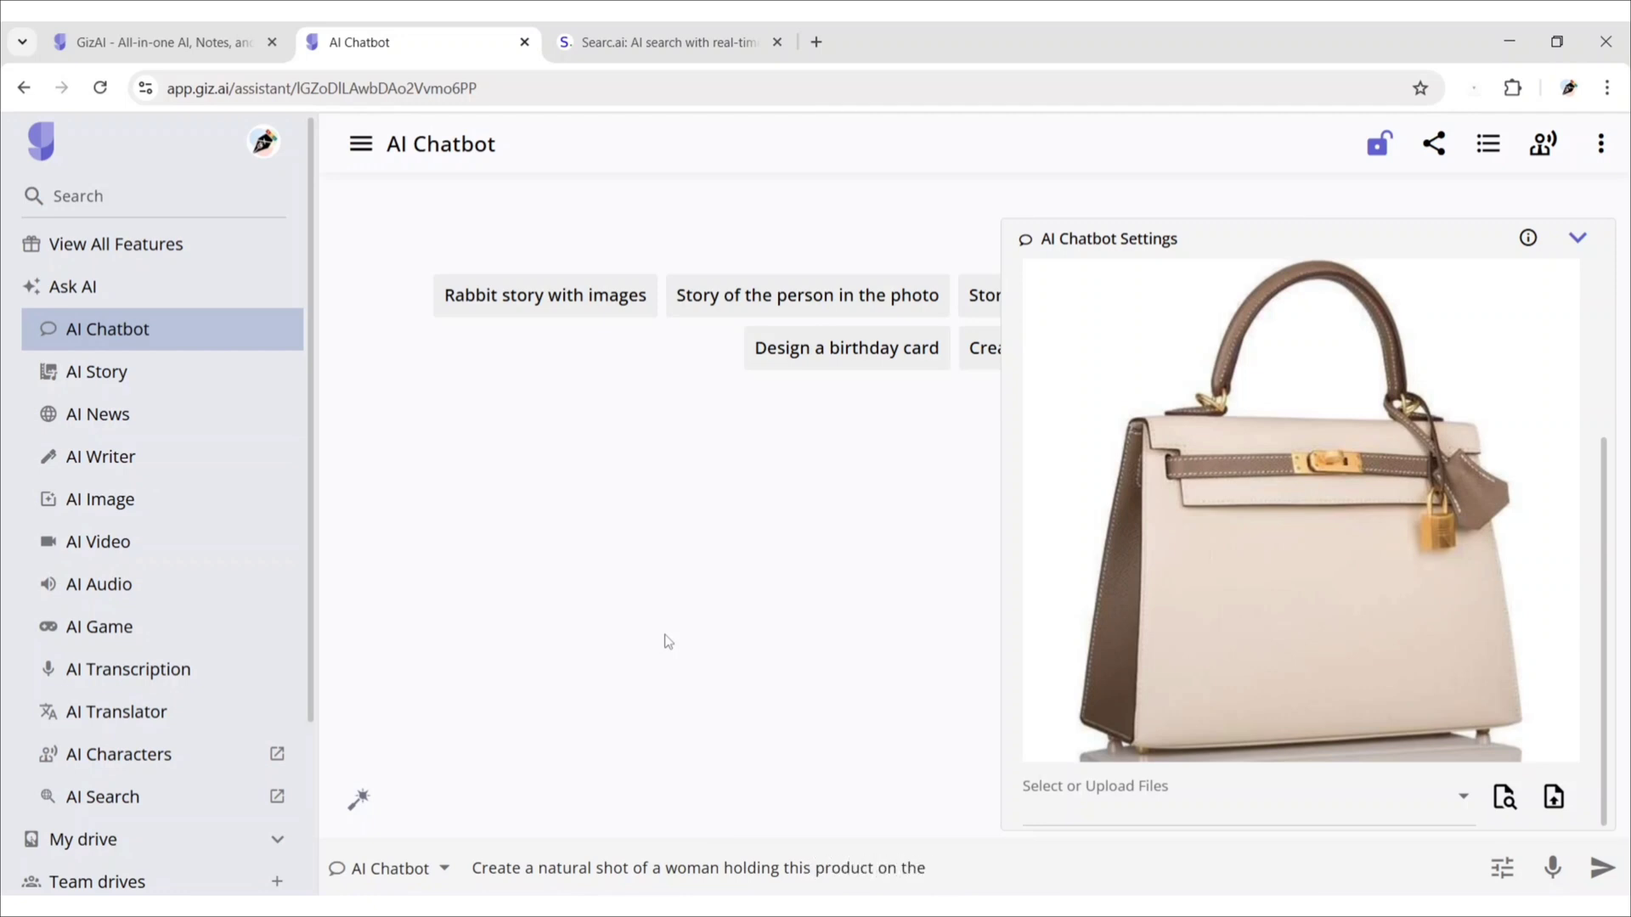
Submit the street-shot prompt to Gemini and zoom the page out to see the result
type(".")
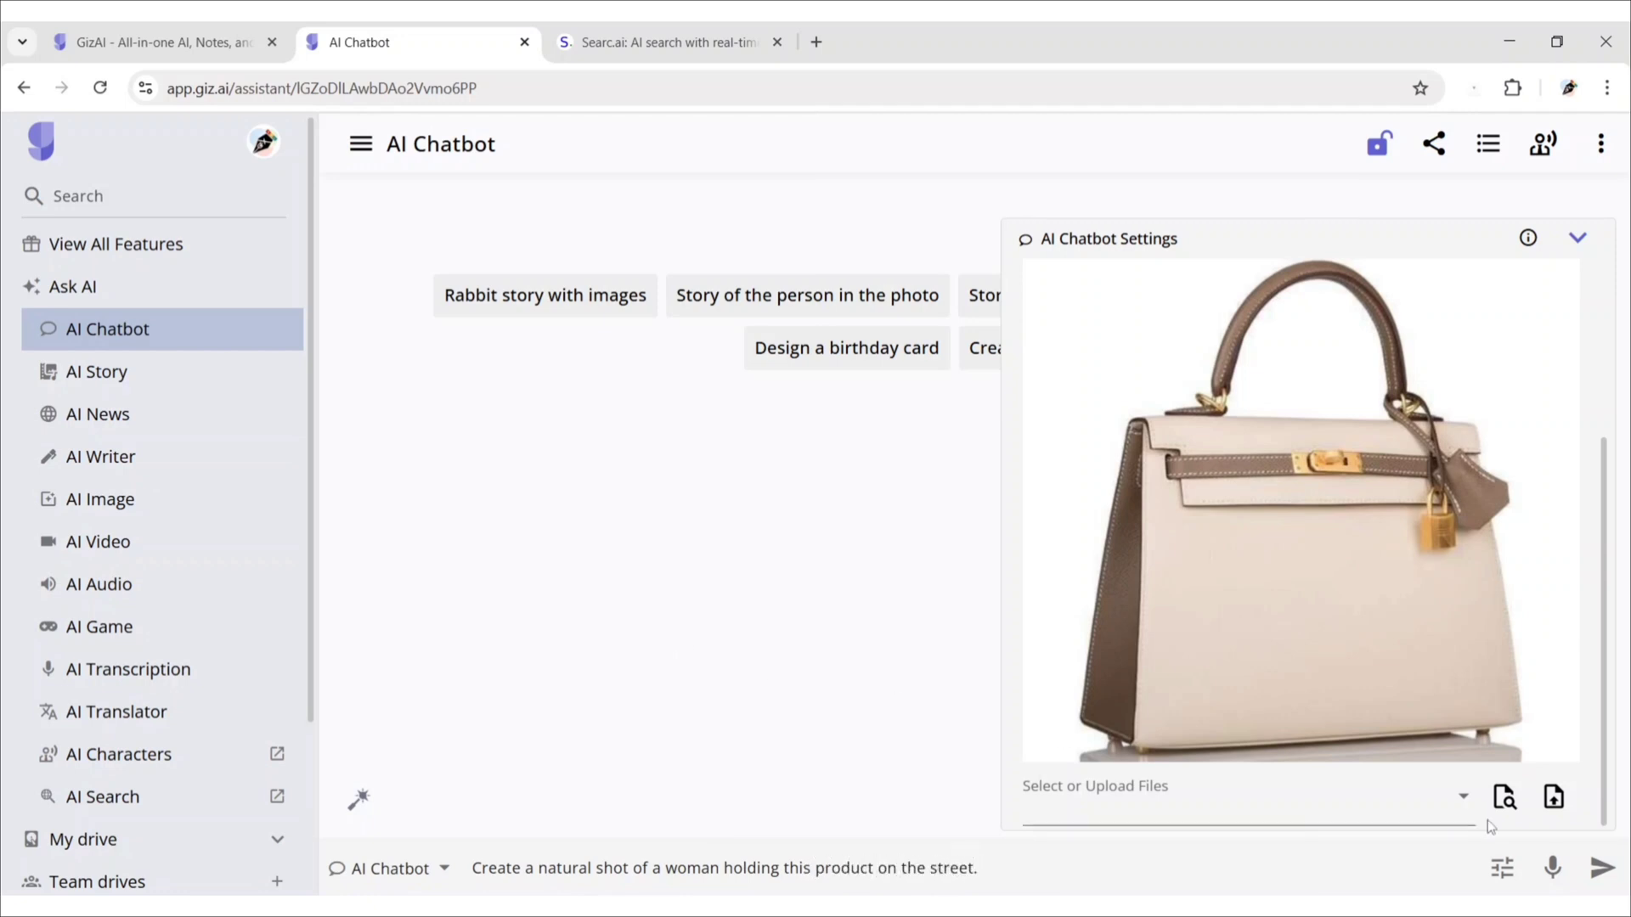
left_click(1602, 867)
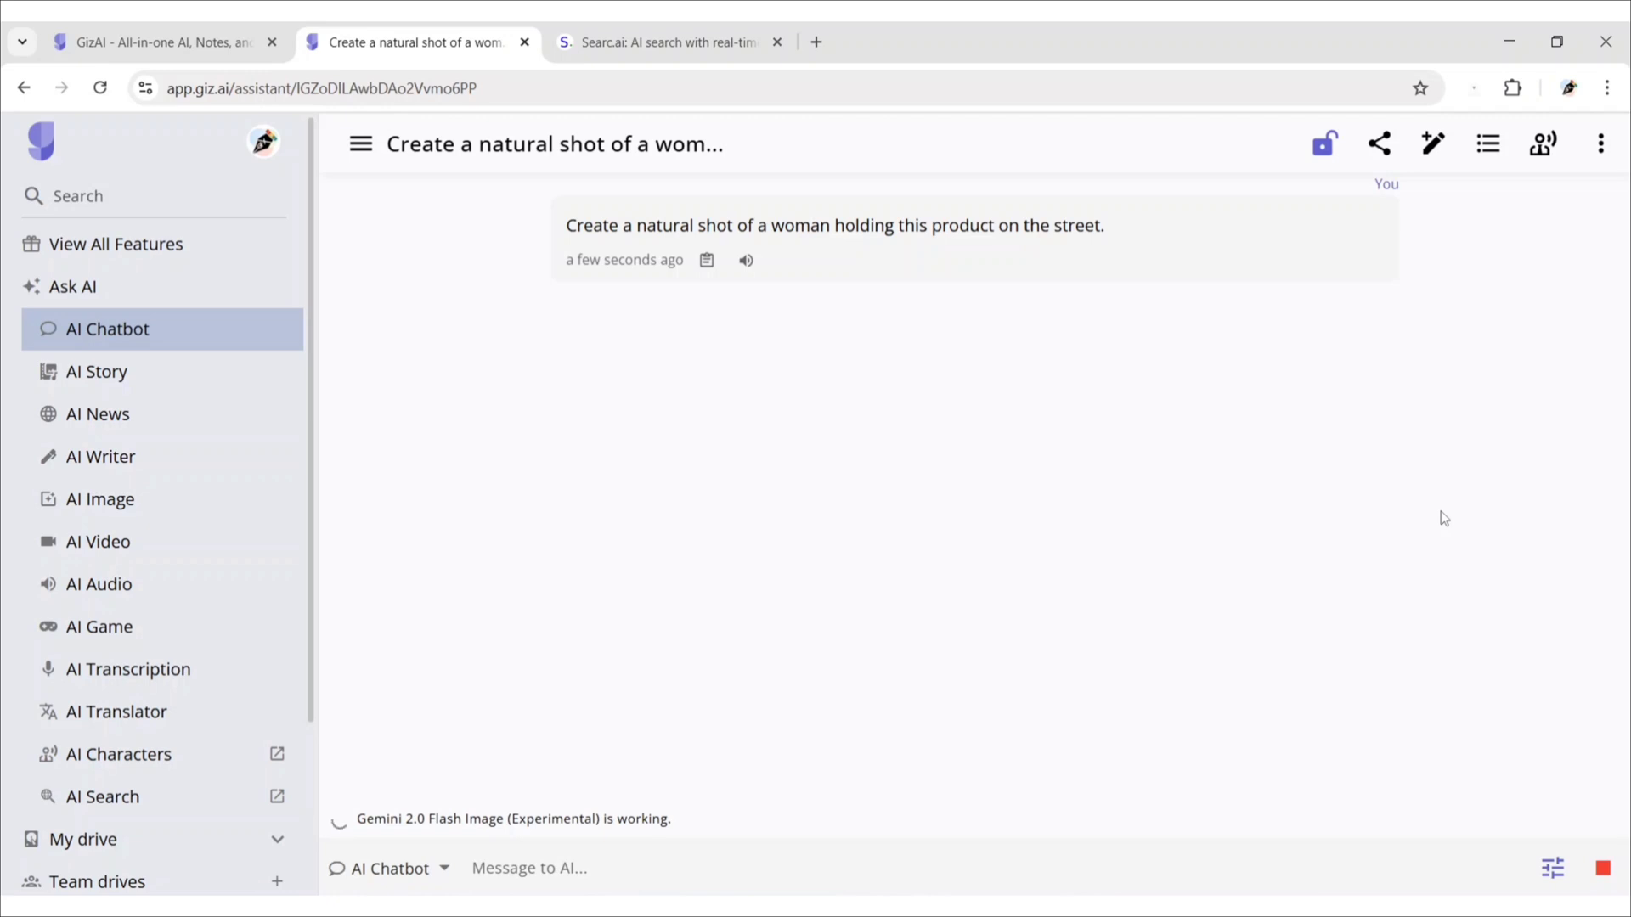
scroll(1409, 604, "up", 2)
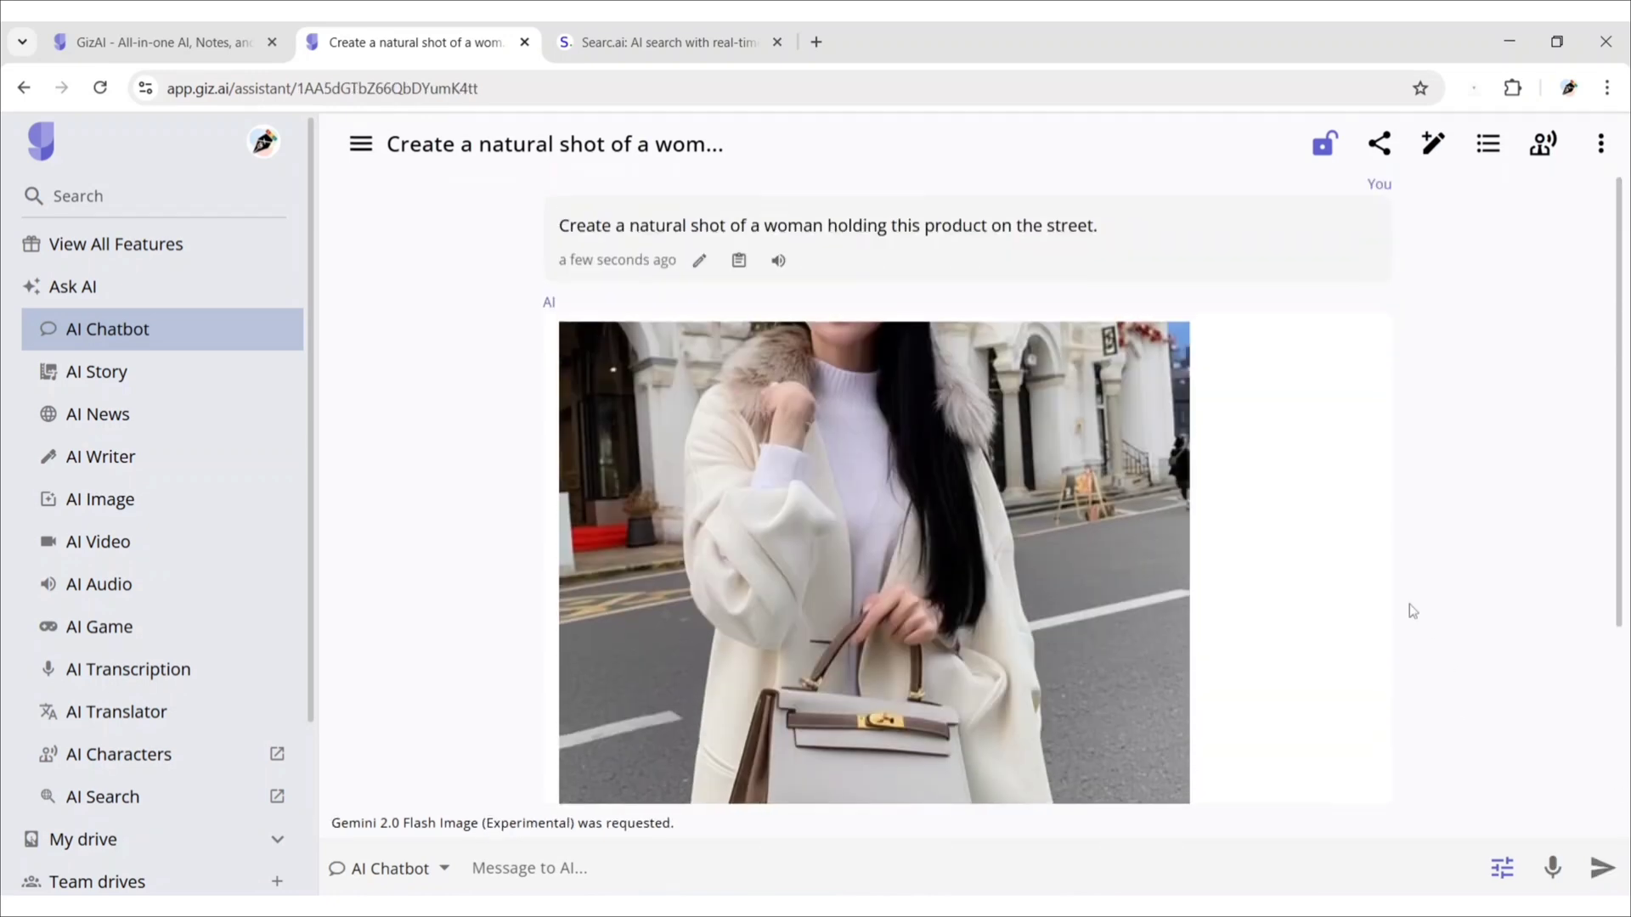
scroll(1309, 489, "down", 2)
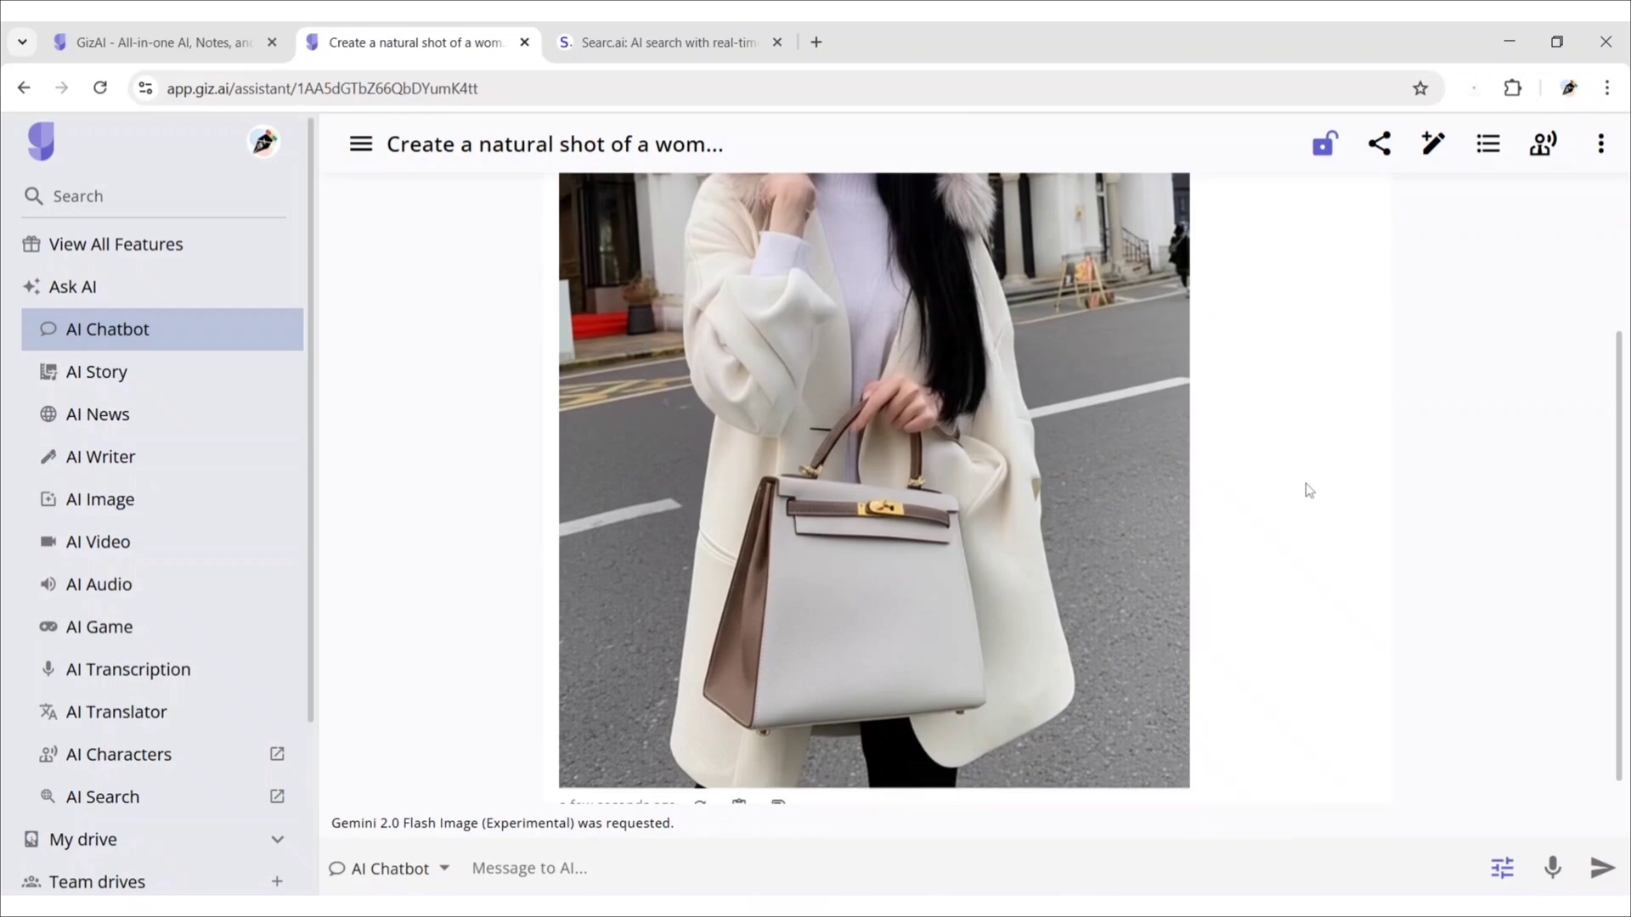
key("ctrl+minus")
key("ctrl+minus")
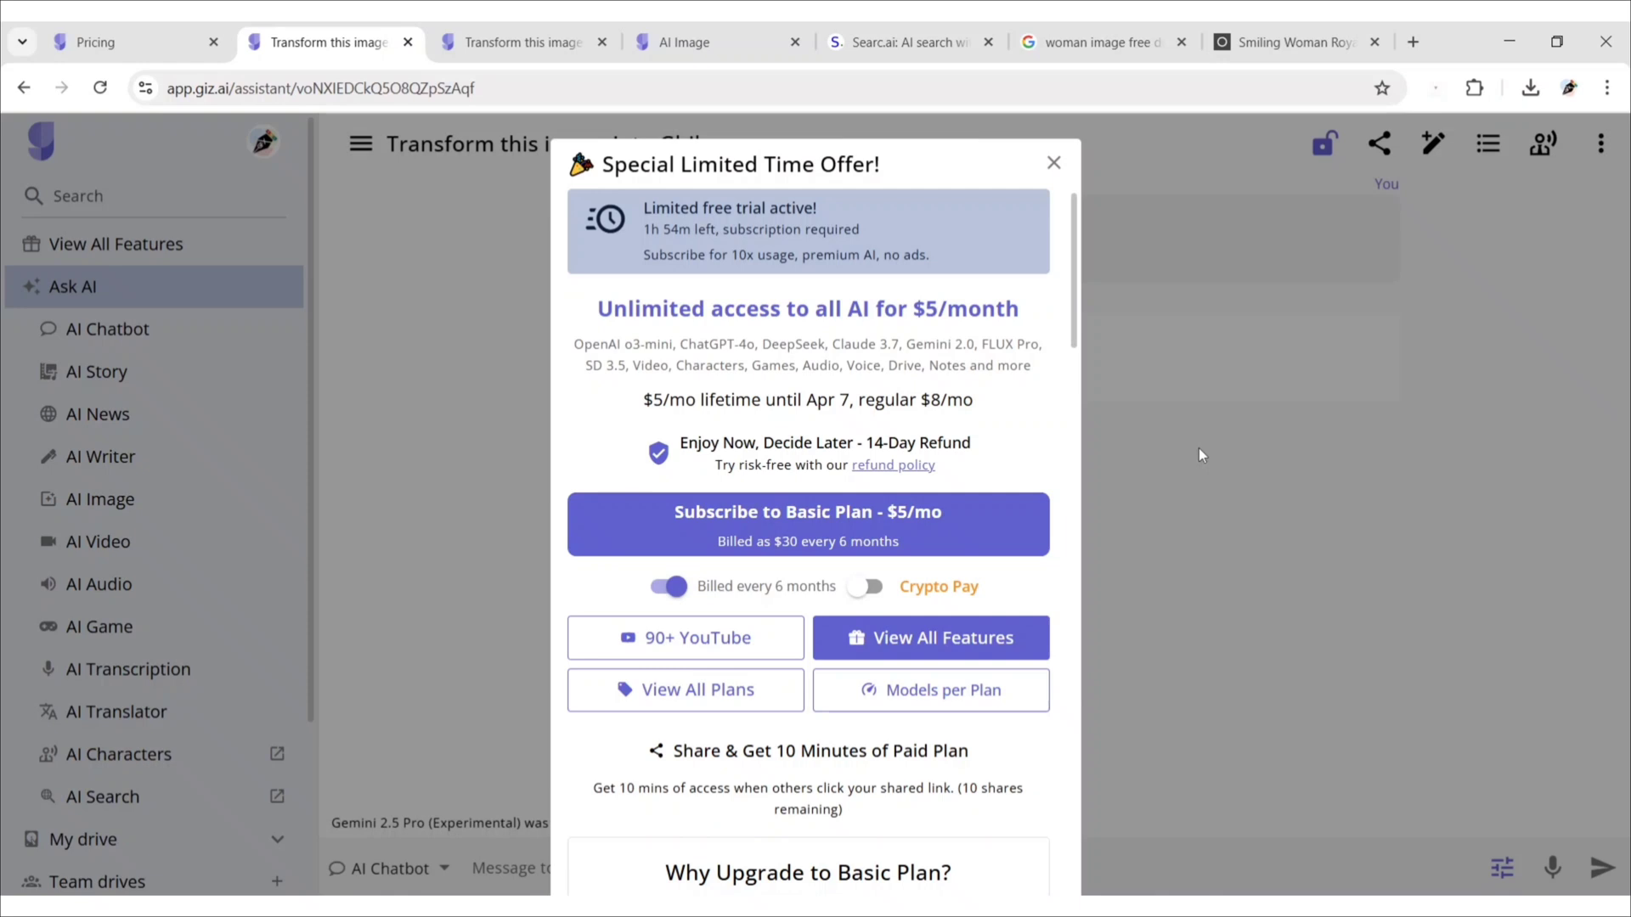
scroll(1199, 447, "down", 5)
scroll(1199, 446, "down", 6)
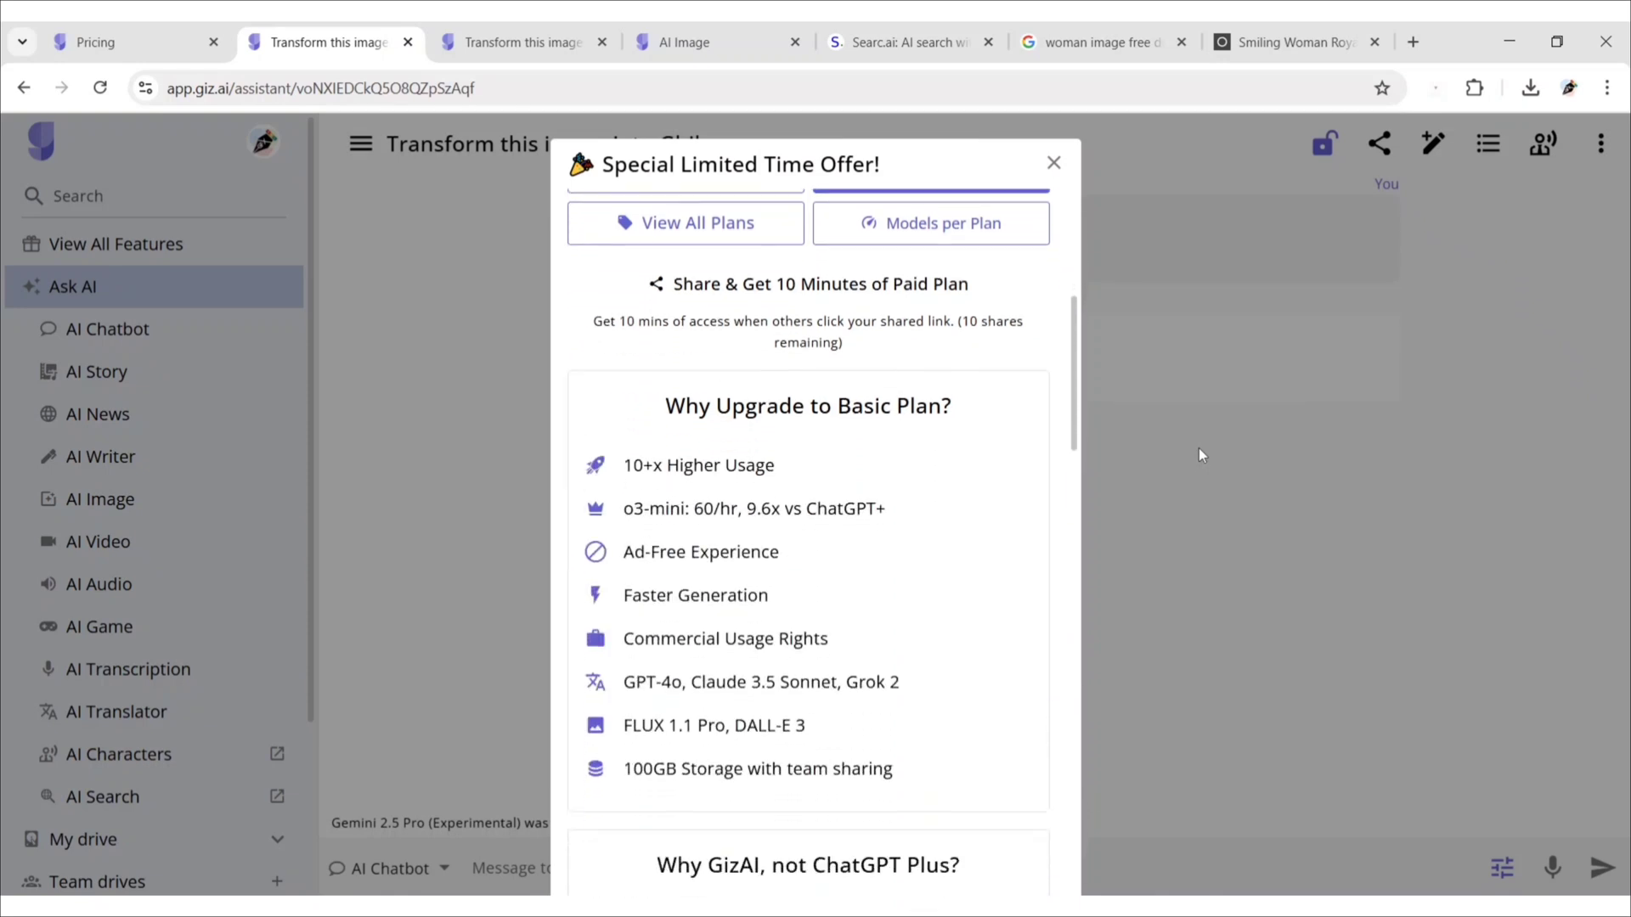
scroll(1200, 447, "down", 6)
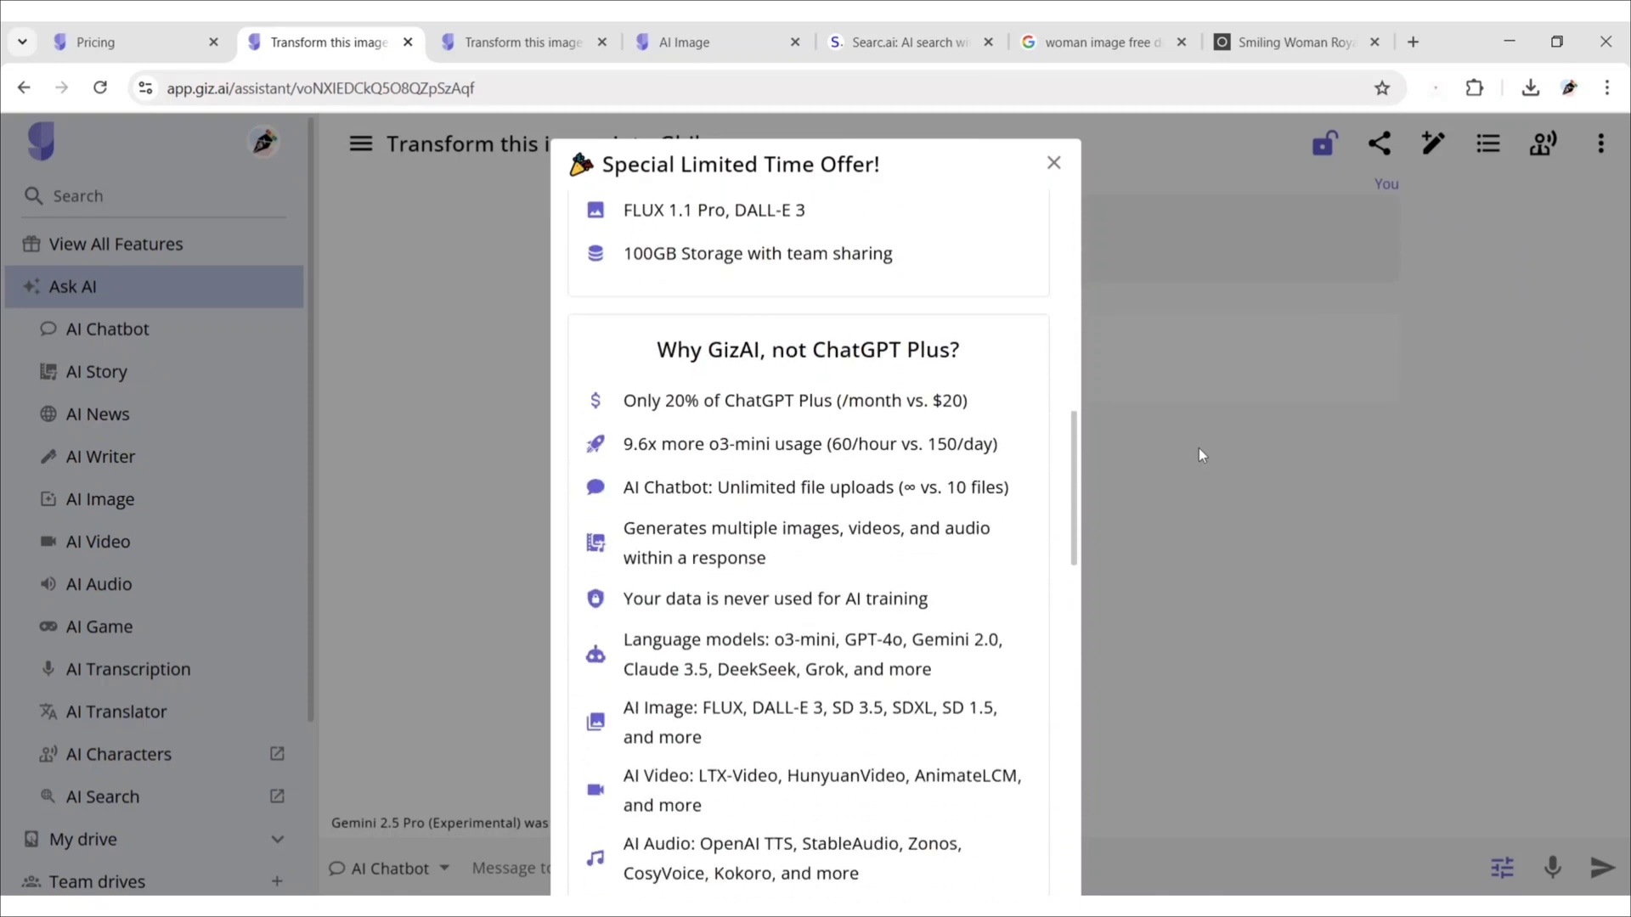
scroll(1199, 447, "down", 6)
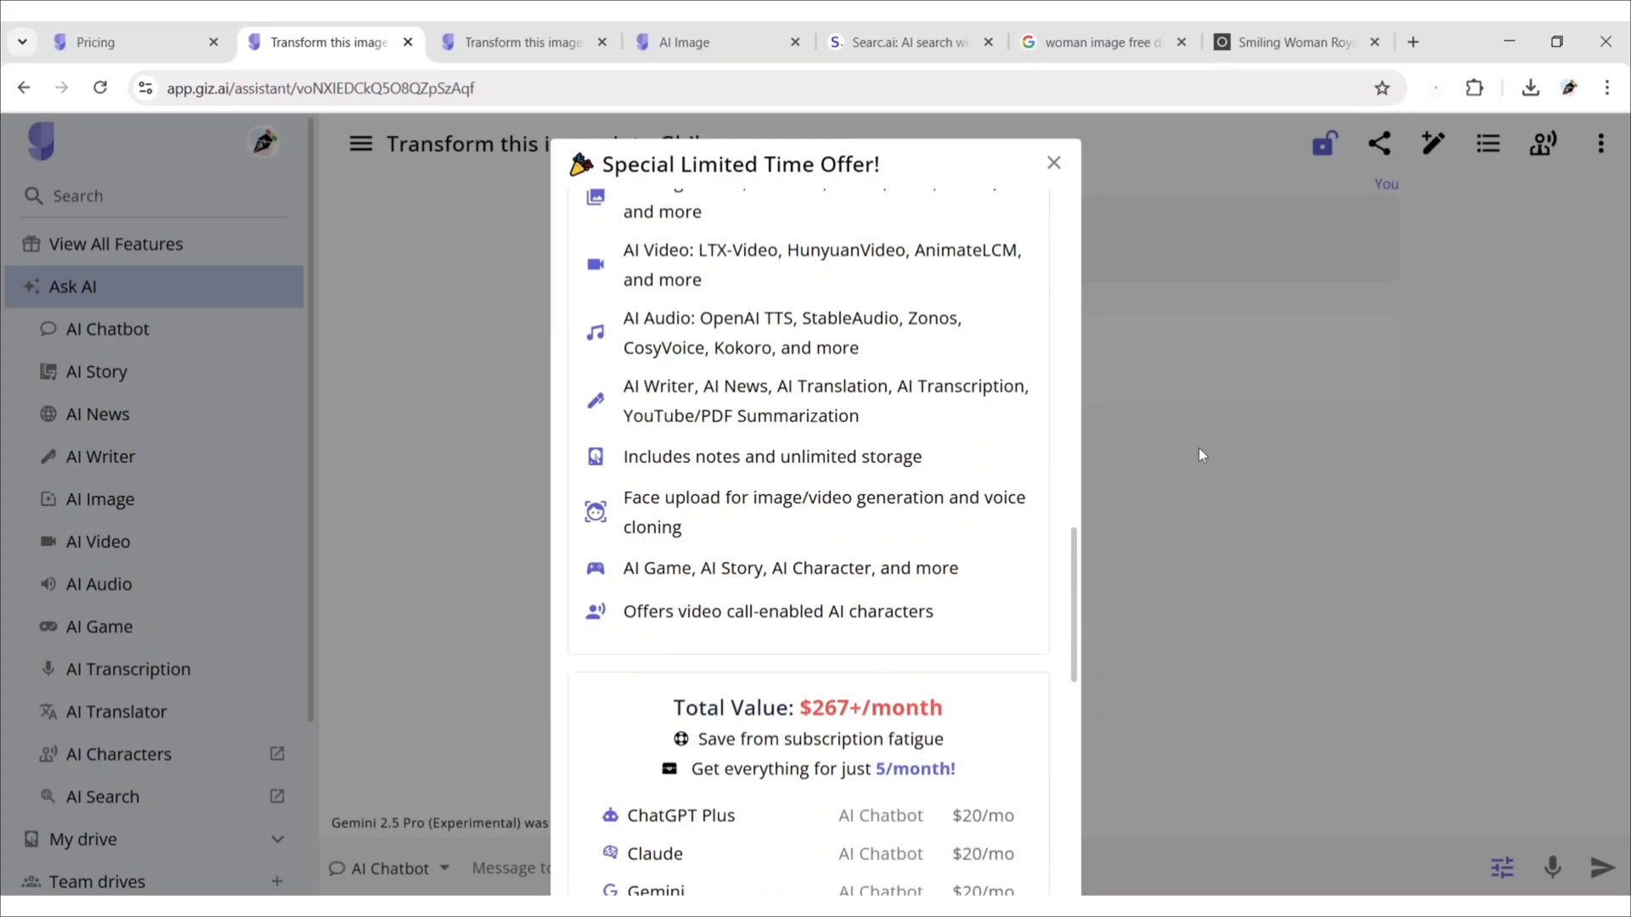
scroll(1199, 447, "down", 6)
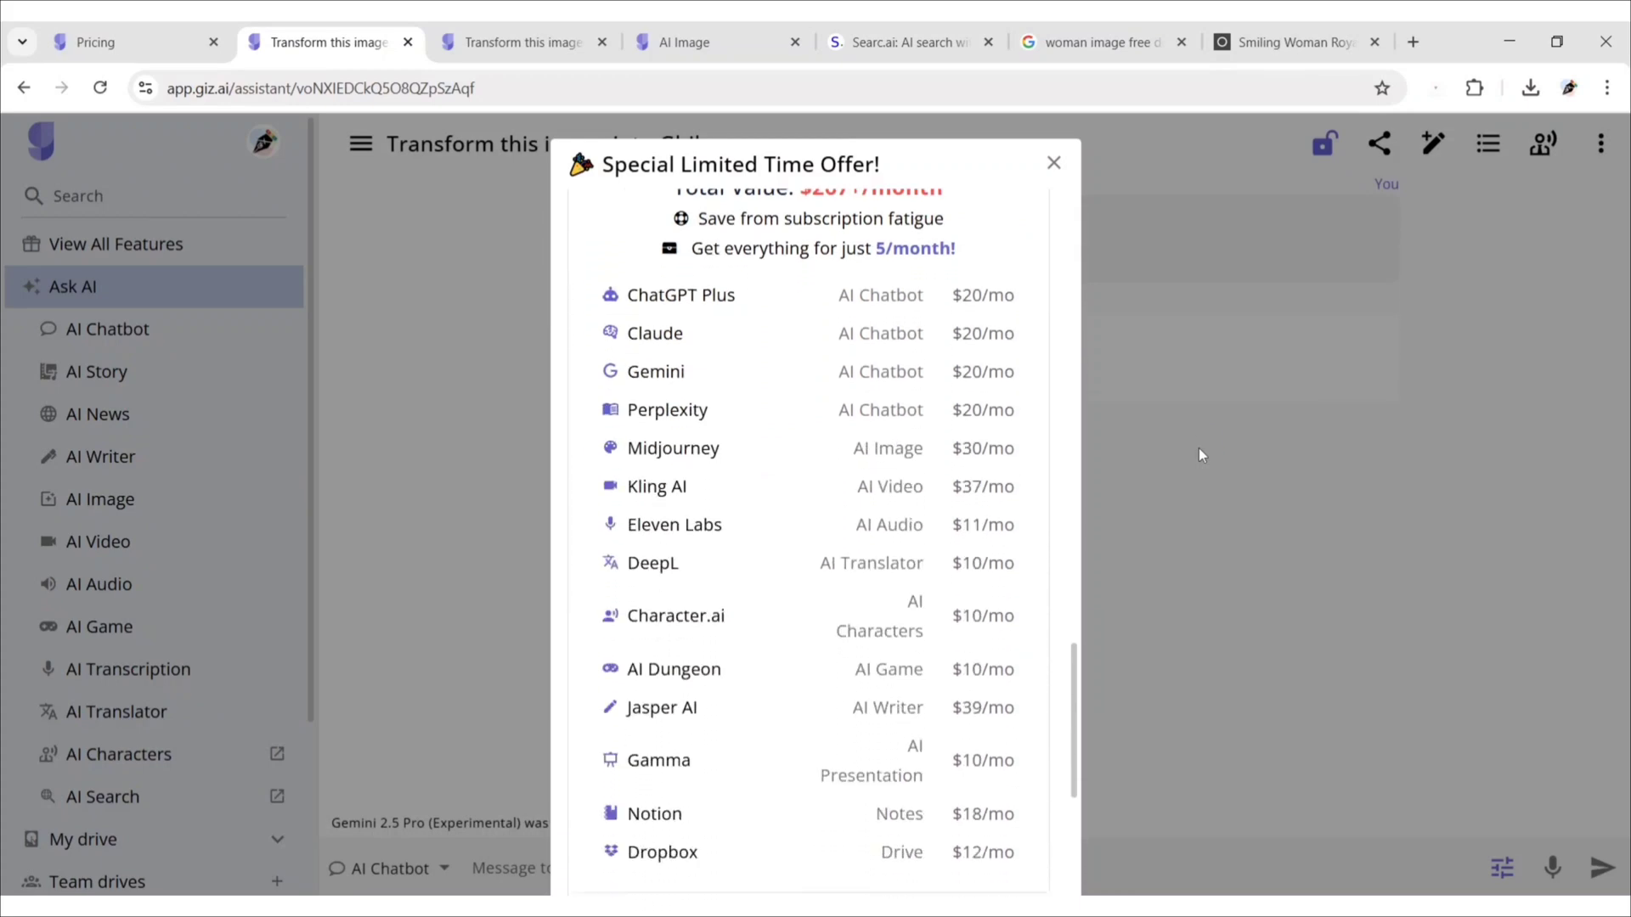
scroll(1200, 447, "down", 2)
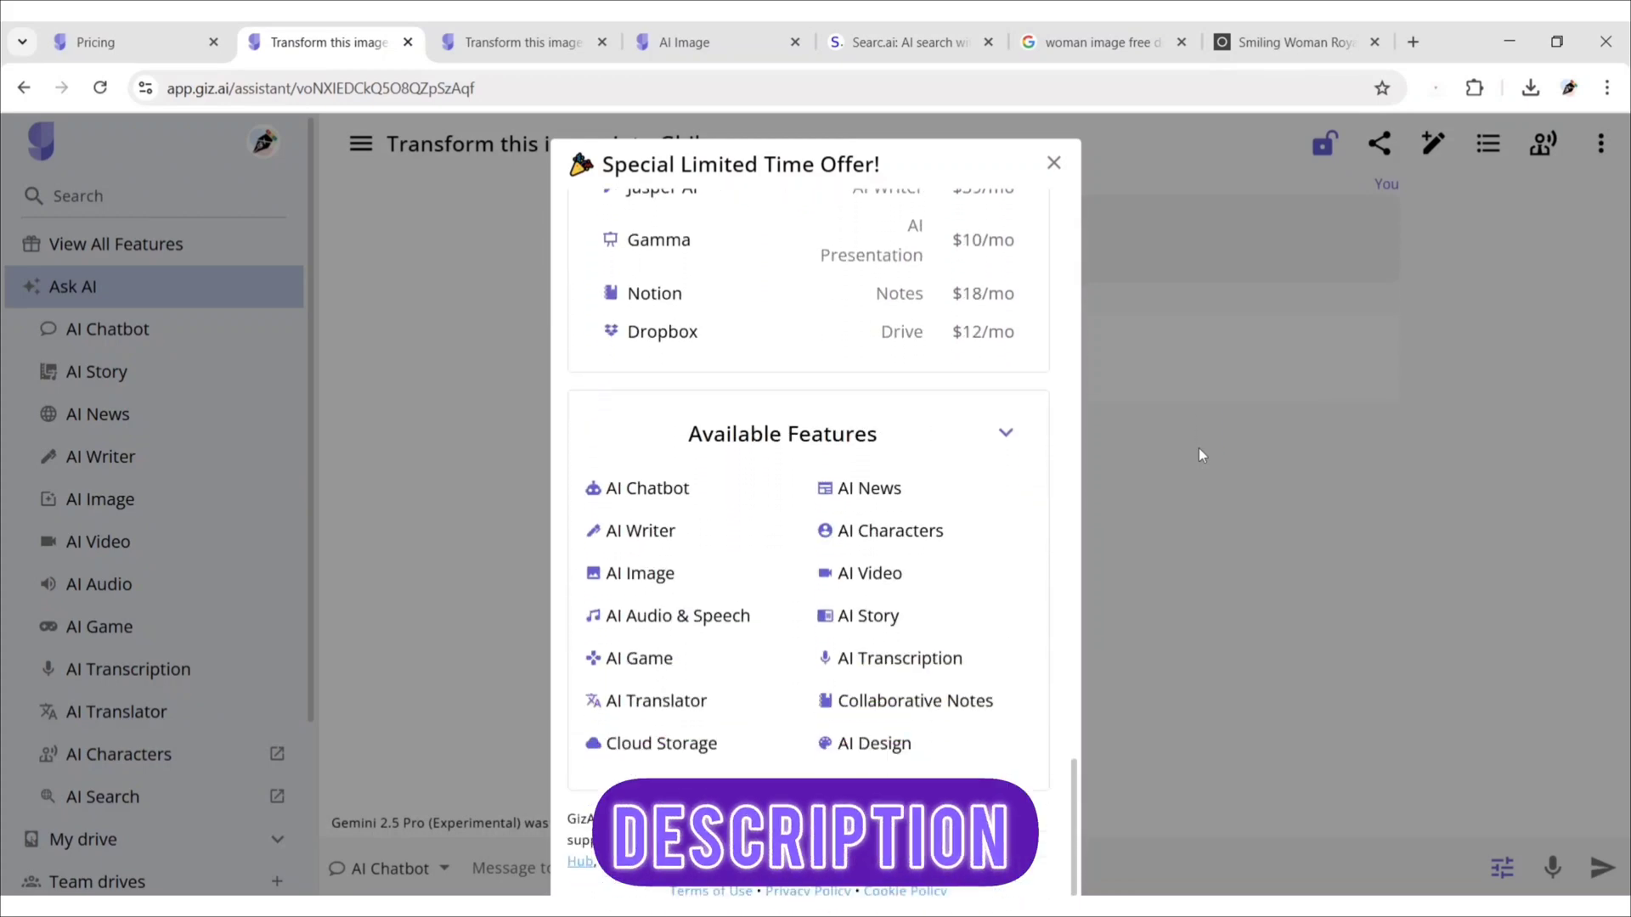